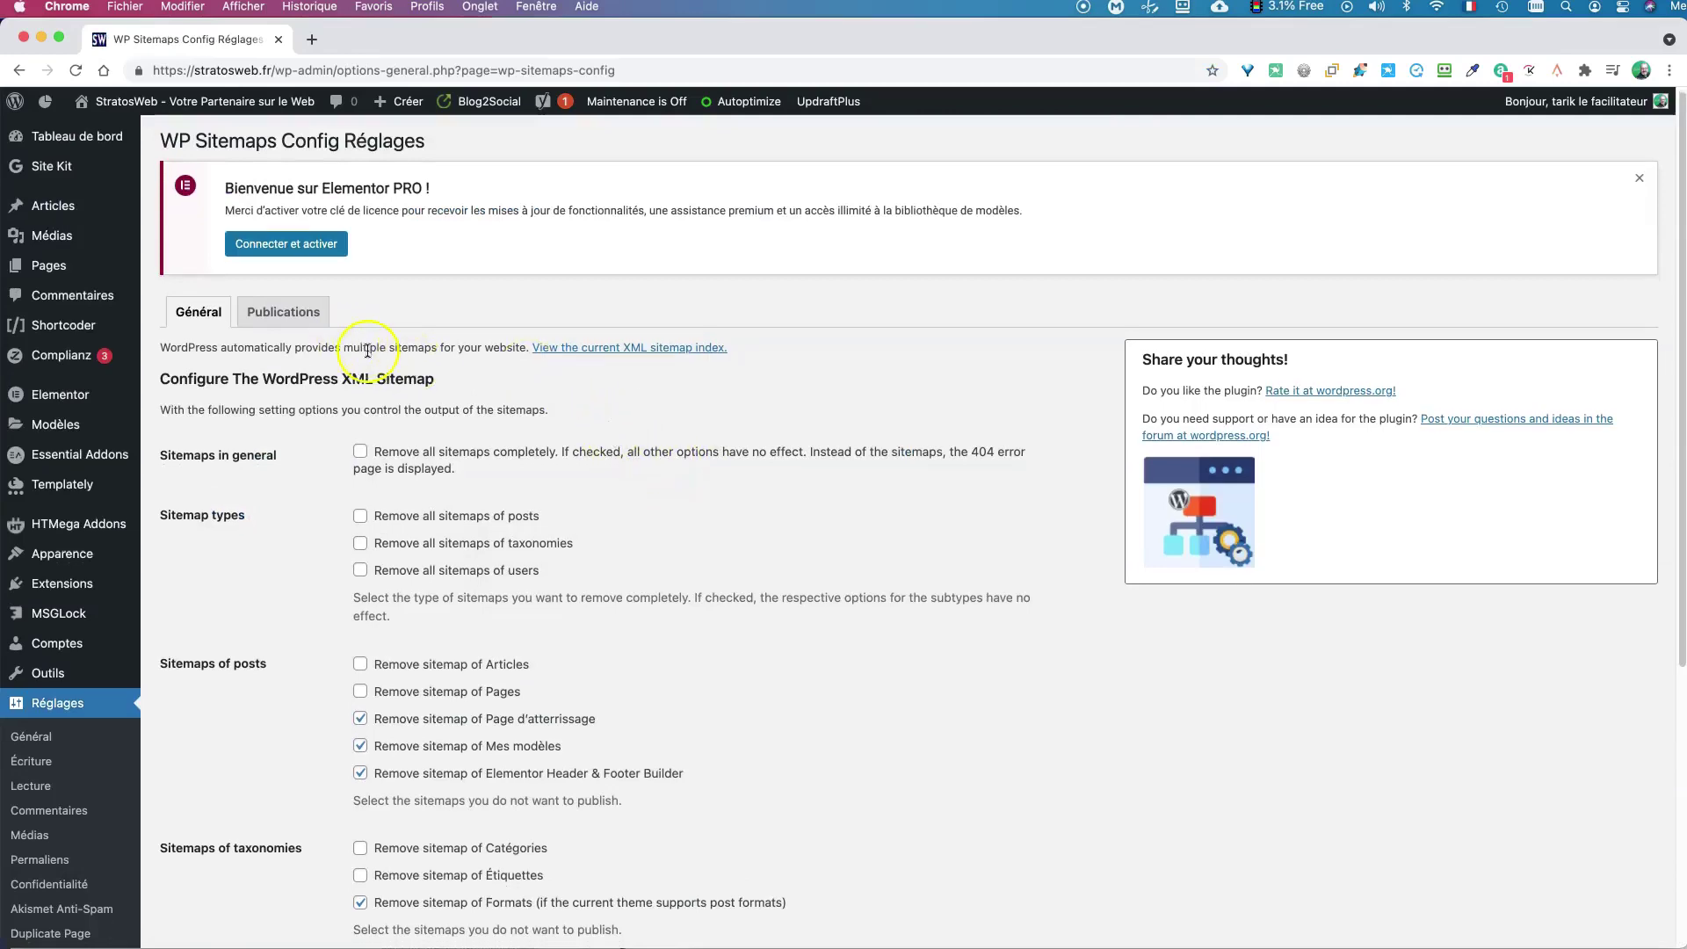
- Open the current XML sitemap index in a new browser tab and examine the sitemaps it lists
{"action": "scroll", "coordinate": [365, 351], "scroll_direction": "down", "scroll_amount": 3}
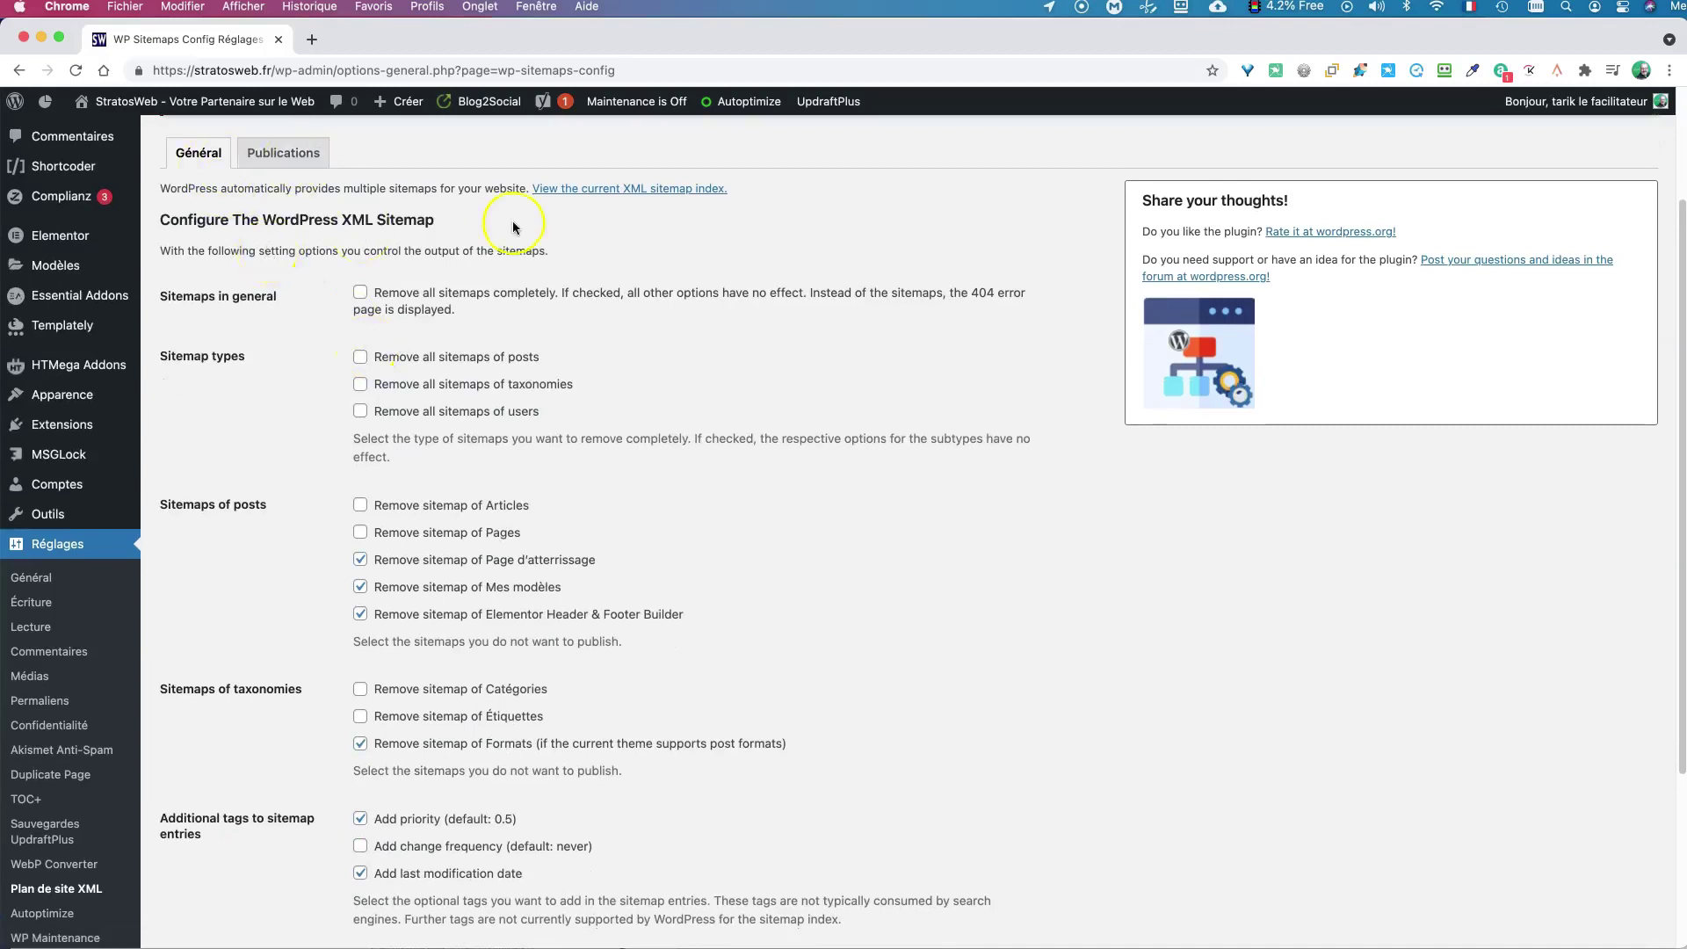
{"action": "right_click", "coordinate": [605, 190]}
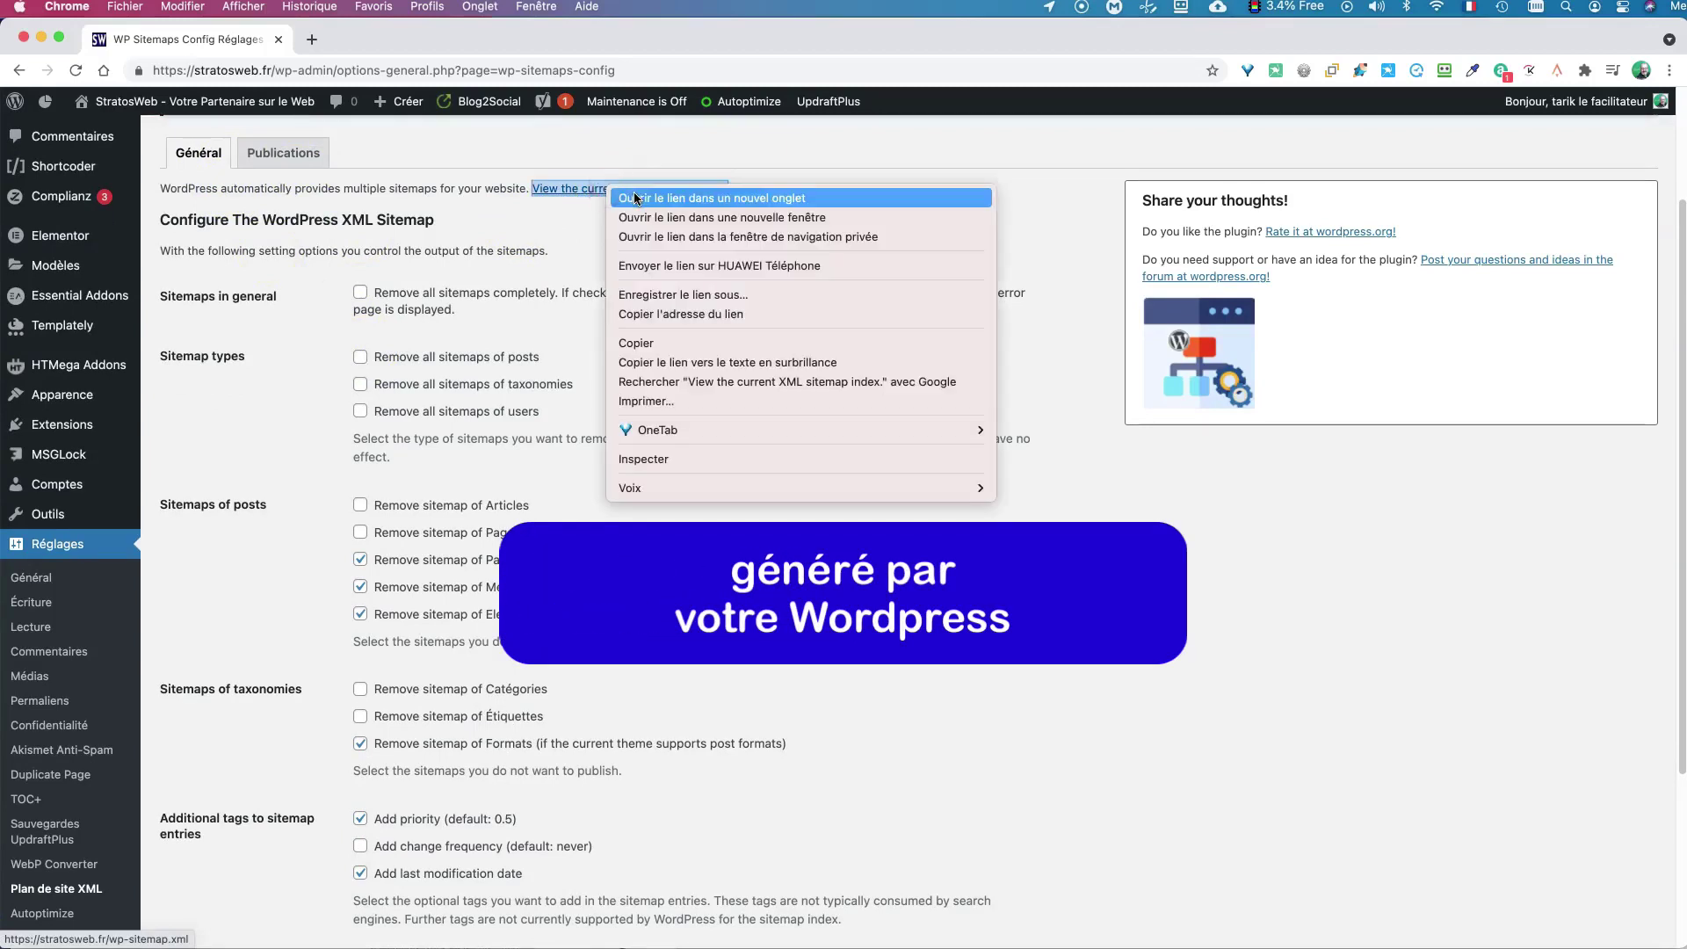
{"action": "left_click", "coordinate": [676, 198]}
{"action": "left_click", "coordinate": [365, 39]}
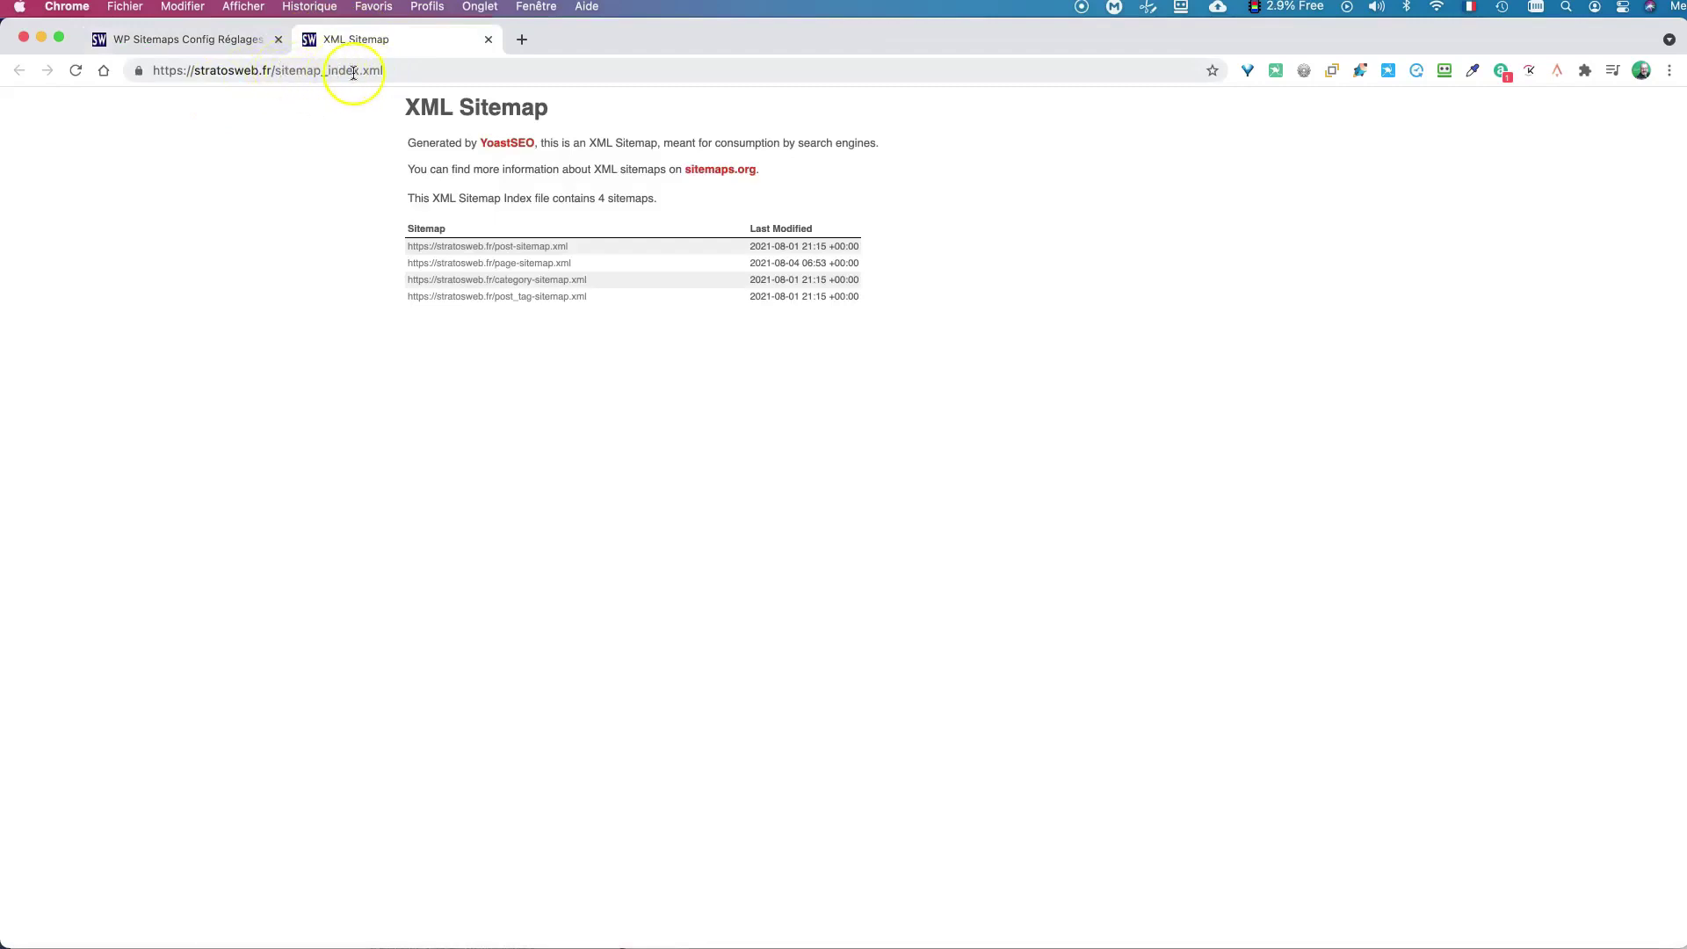
{"action": "left_click", "coordinate": [242, 39]}
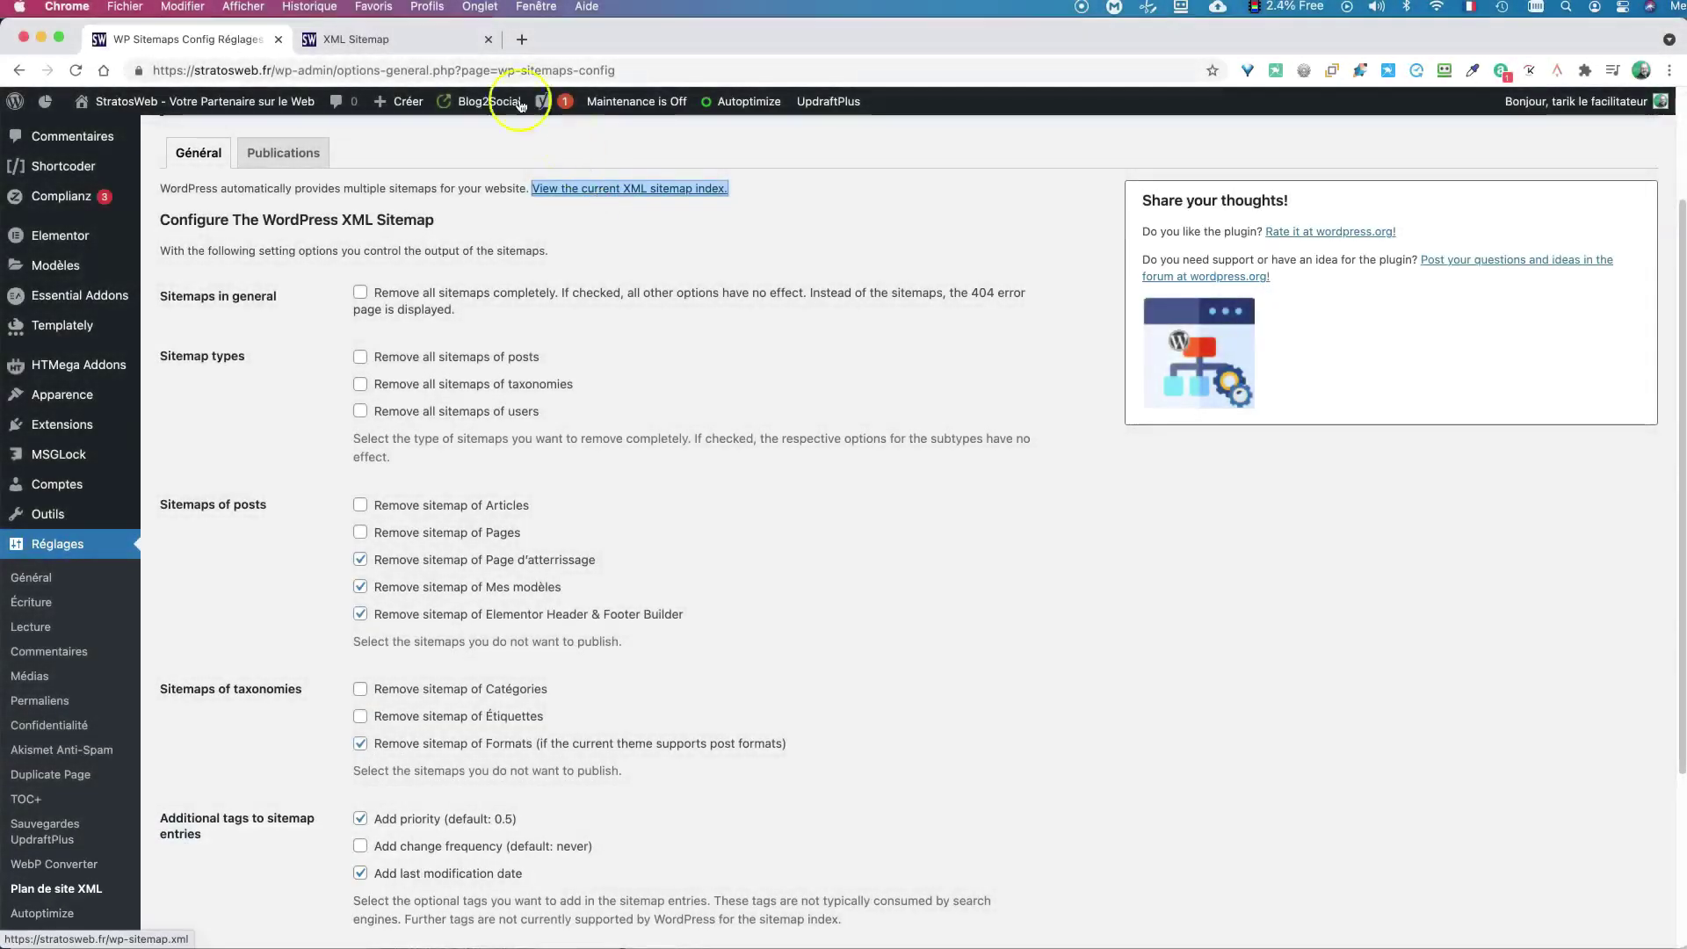
{"action": "left_click", "coordinate": [423, 39]}
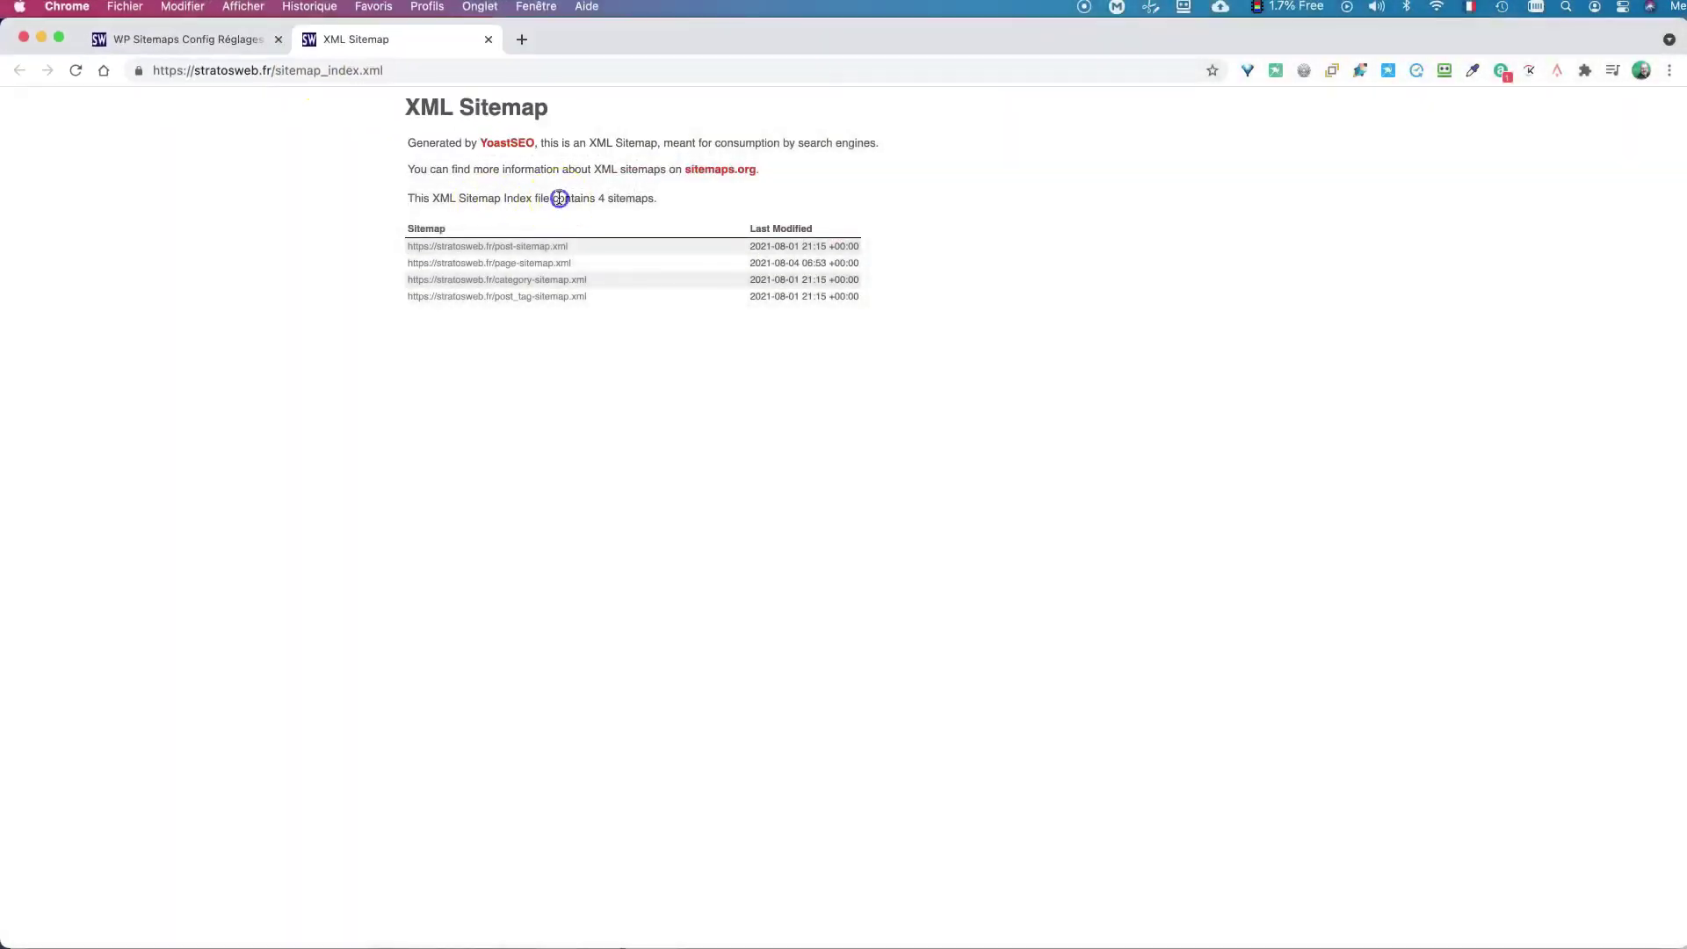
{"action": "left_click_drag", "start_coordinate": [557, 195], "coordinate": [410, 197]}
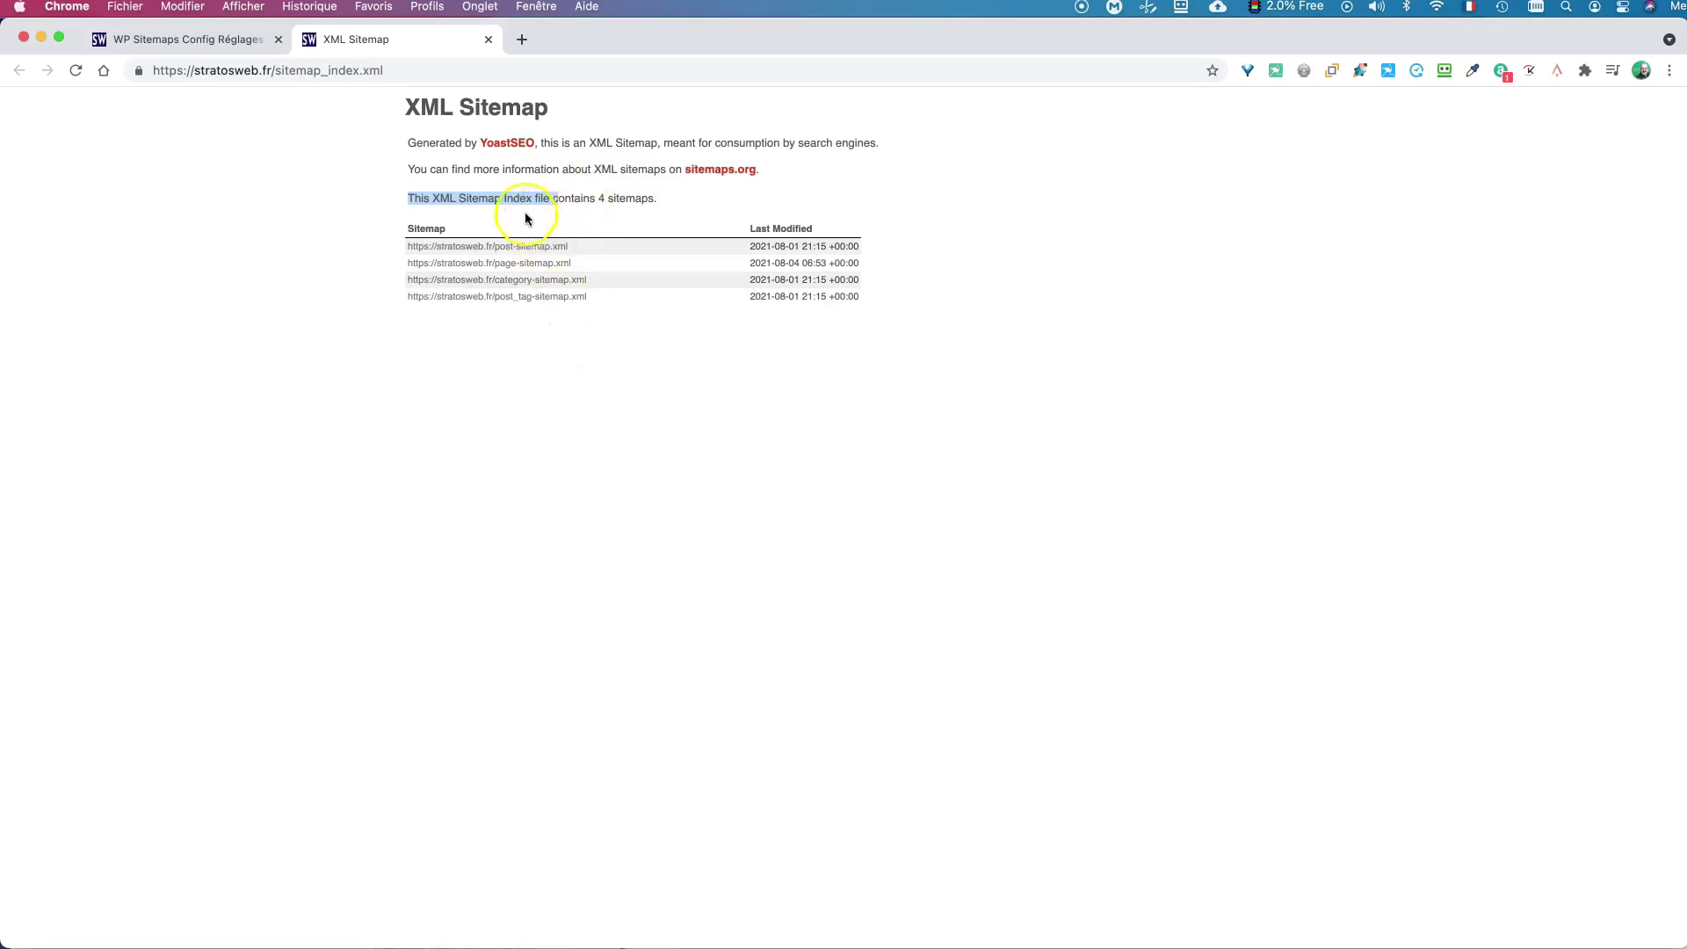
{"action": "left_click", "coordinate": [338, 125]}
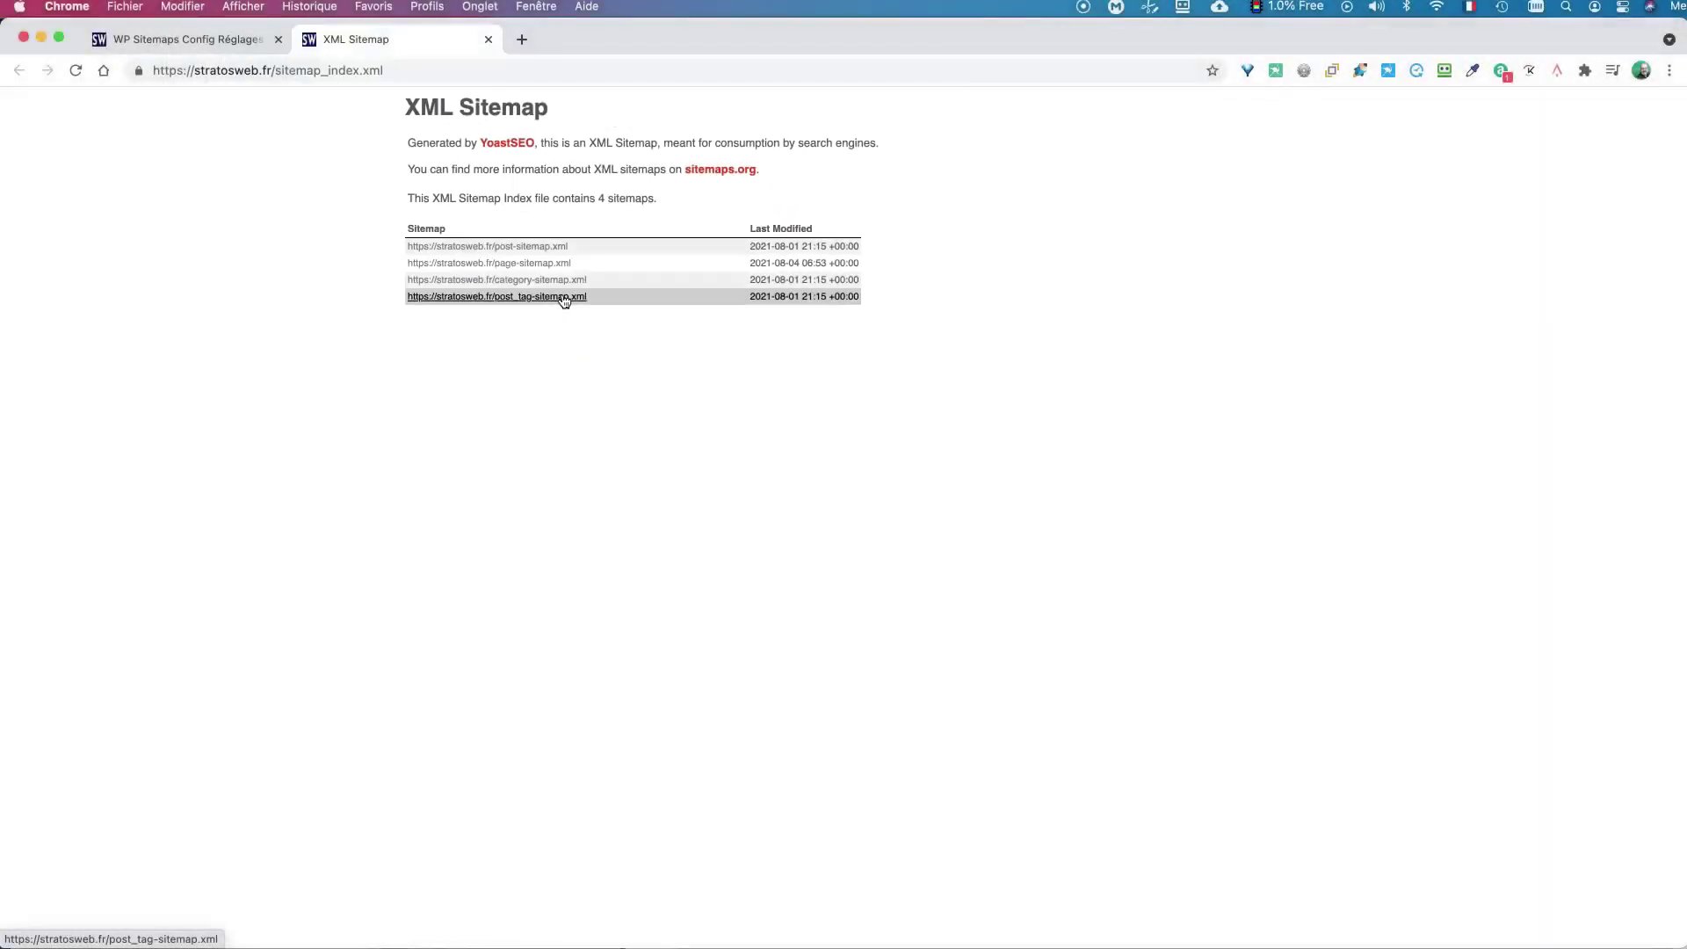
- Return to the WP Sitemaps Config settings and enable the removal of all sitemaps of users
{"action": "left_click", "coordinate": [226, 37]}
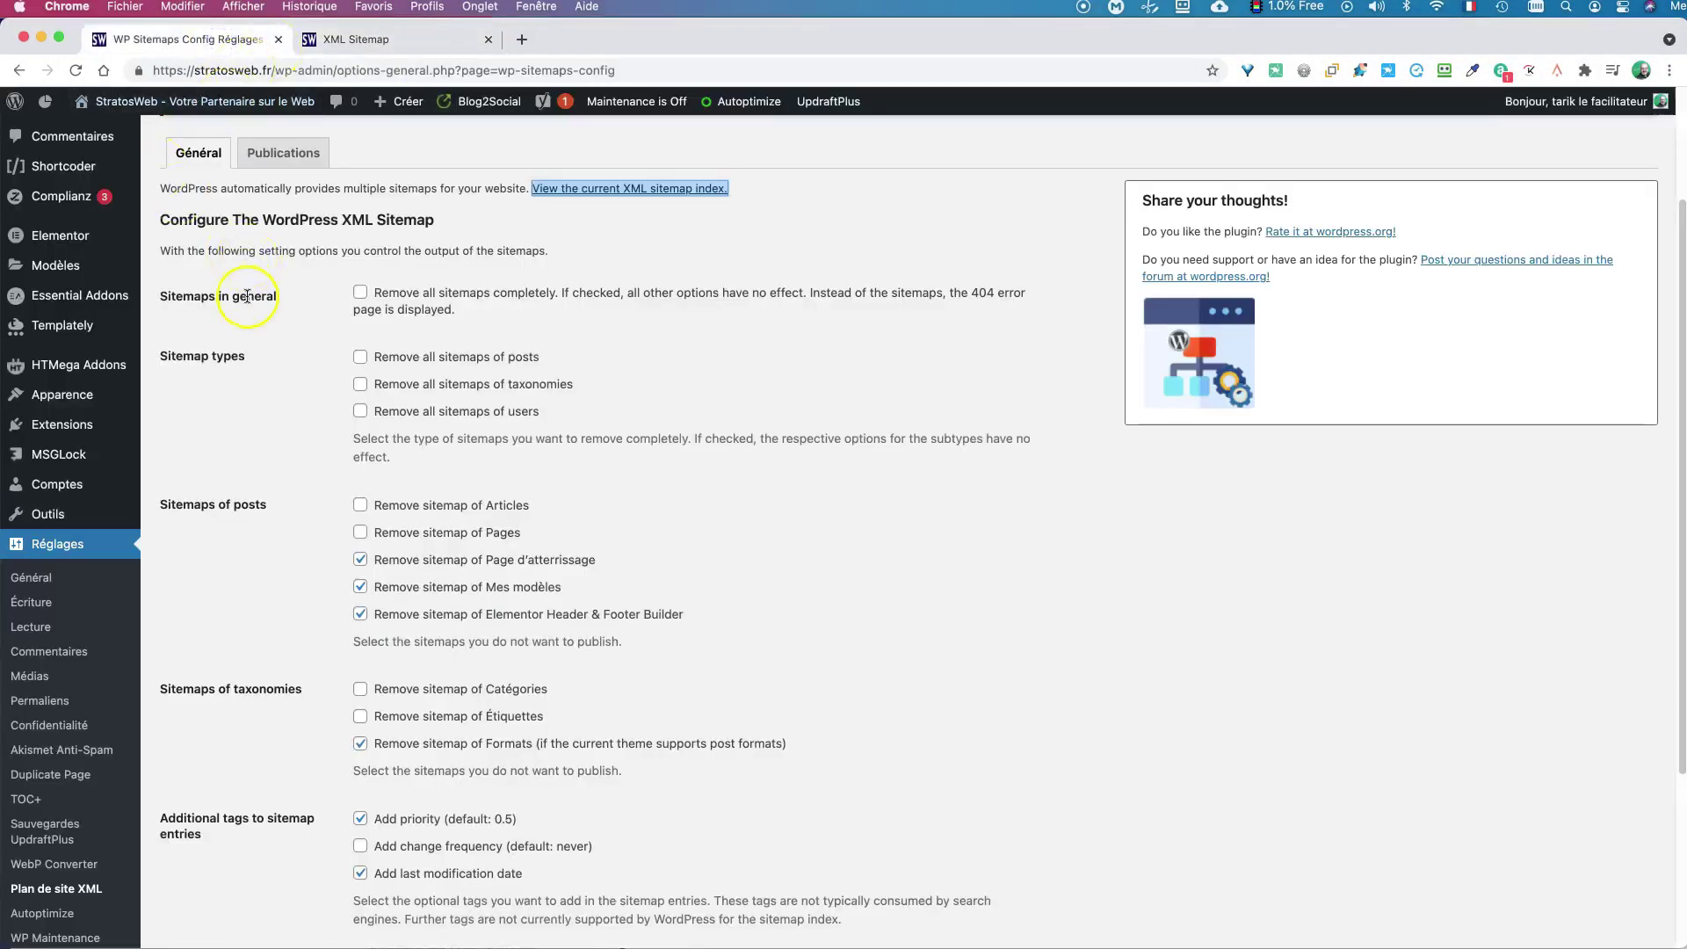
{"action": "scroll", "coordinate": [247, 298], "scroll_direction": "down", "scroll_amount": 2}
{"action": "scroll", "coordinate": [249, 290], "scroll_direction": "up", "scroll_amount": 2}
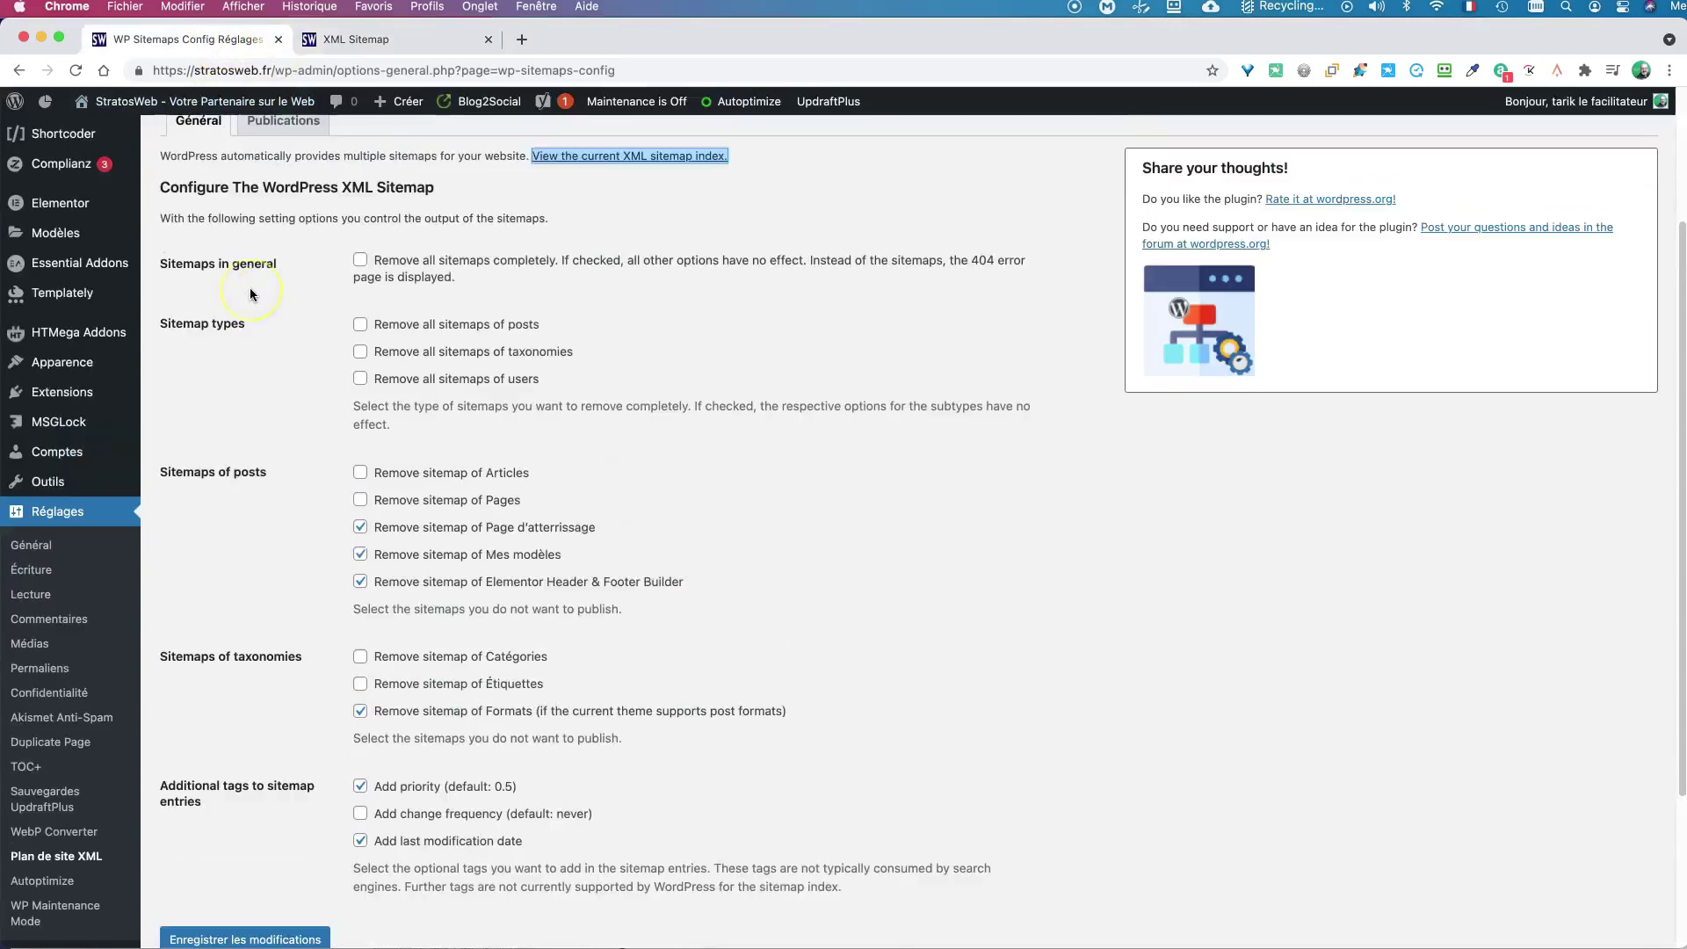
{"action": "scroll", "coordinate": [309, 323], "scroll_direction": "down", "scroll_amount": 1}
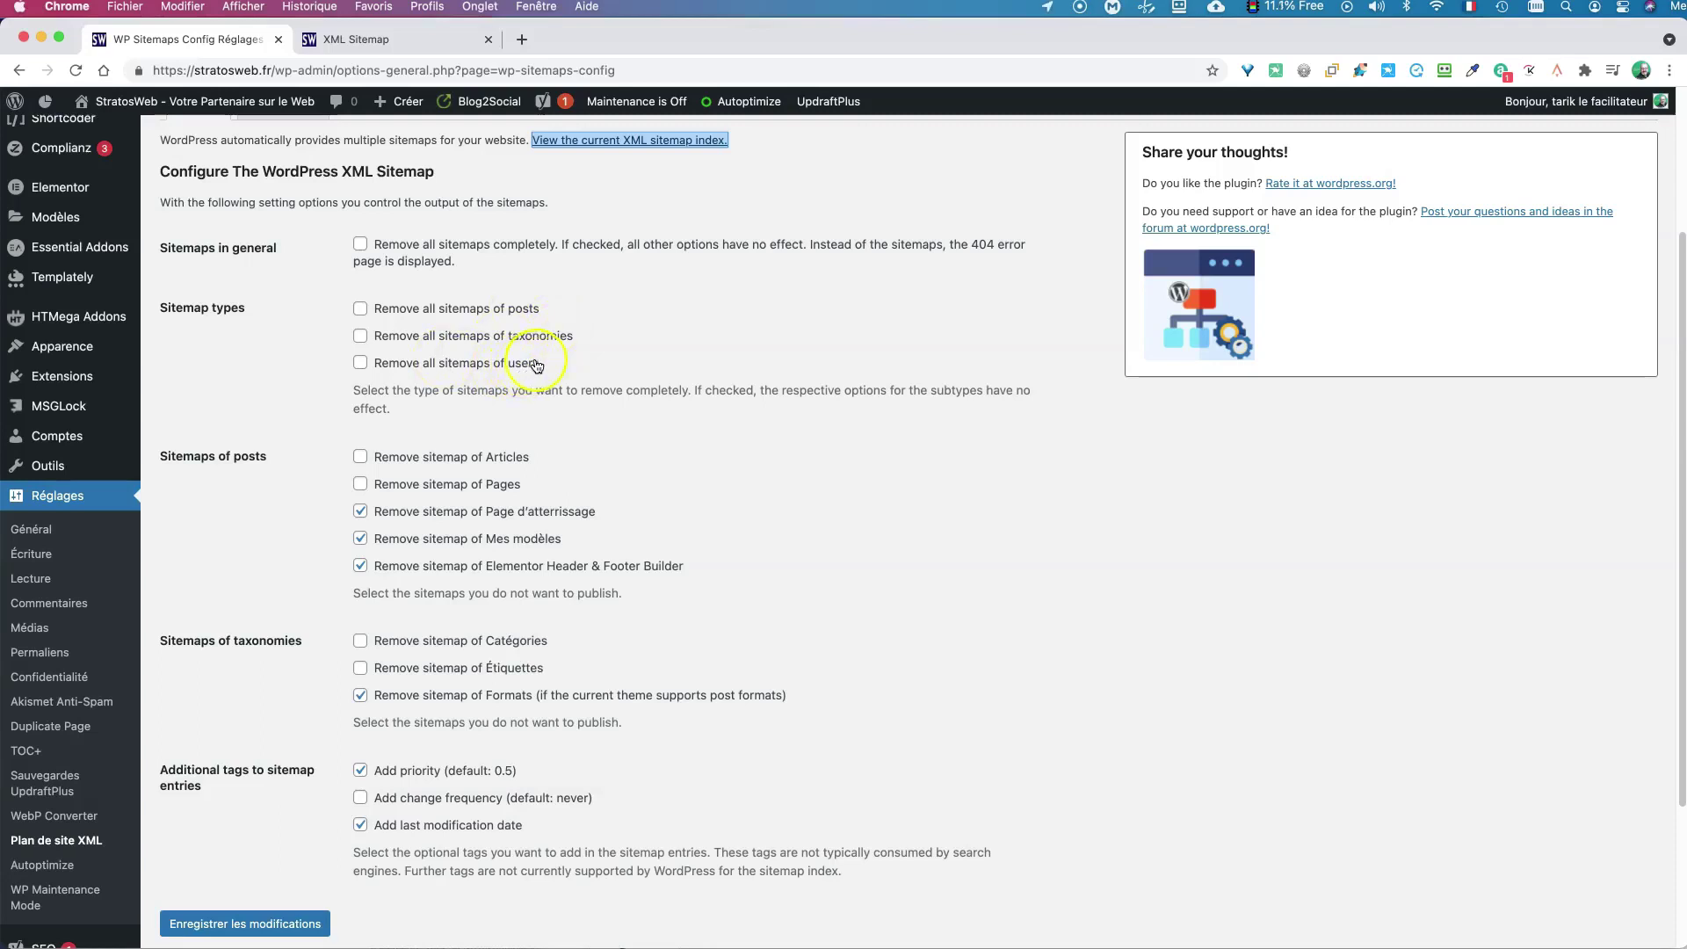
{"action": "left_click", "coordinate": [360, 362]}
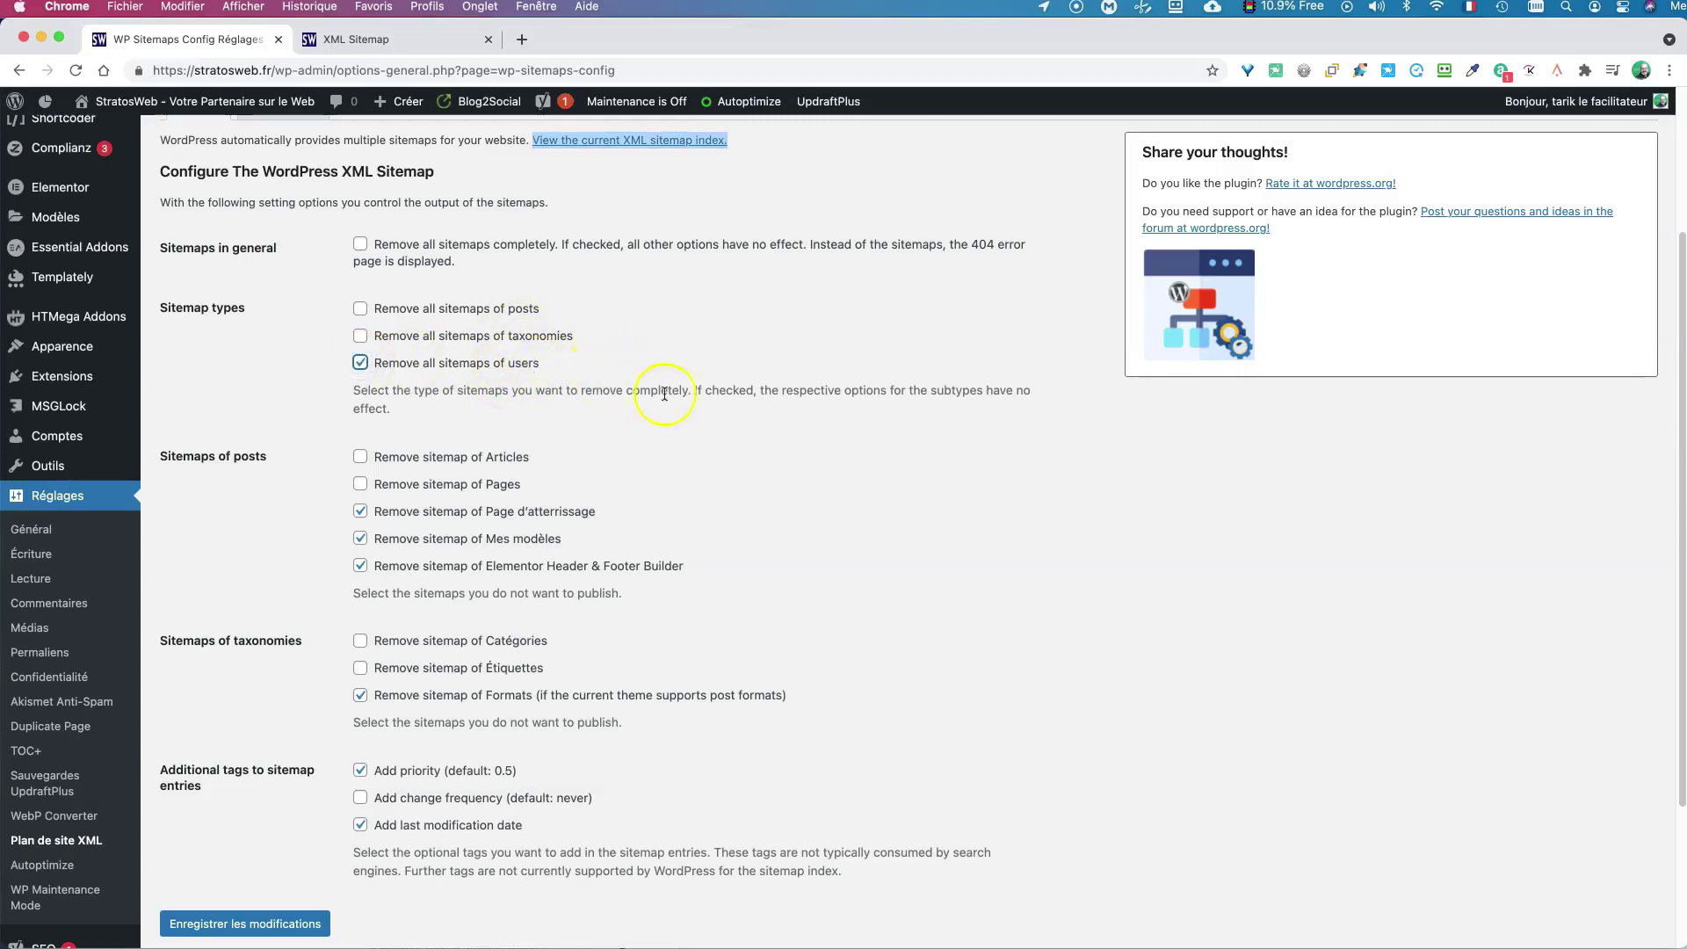
- Review the options for post sitemaps, taxonomy sitemaps and additional tags, comparing them with the XML sitemap index
{"action": "scroll", "coordinate": [671, 397], "scroll_direction": "down", "scroll_amount": 1}
{"action": "scroll", "coordinate": [672, 400], "scroll_direction": "up", "scroll_amount": 1}
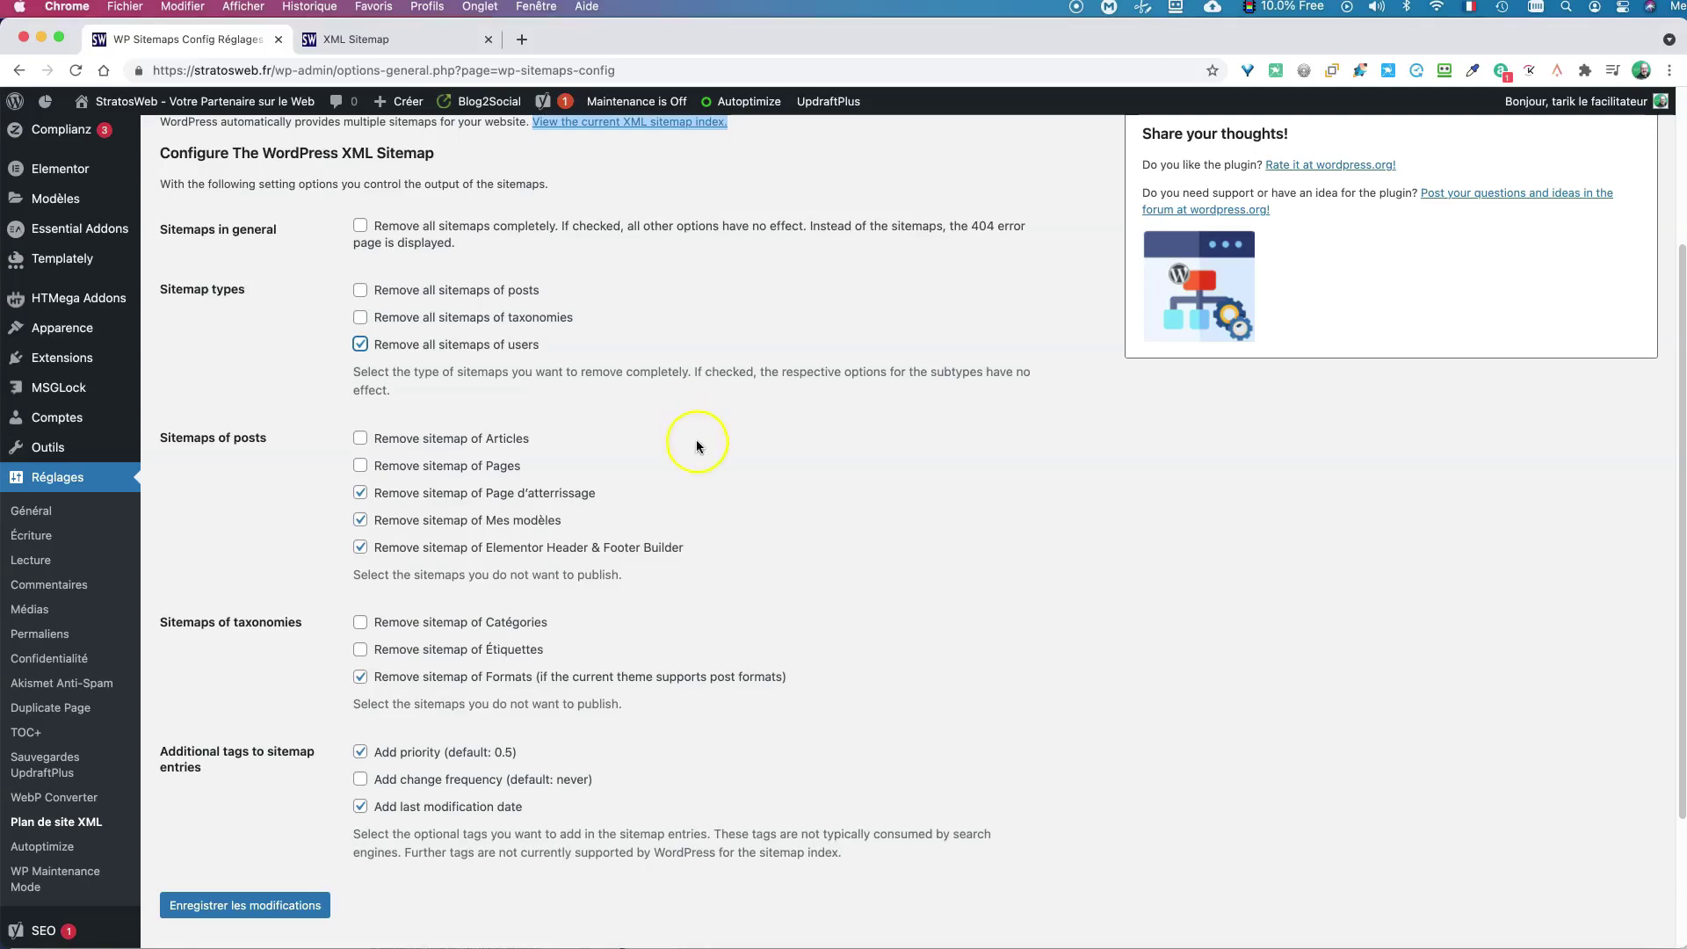
{"action": "scroll", "coordinate": [696, 443], "scroll_direction": "down", "scroll_amount": 2}
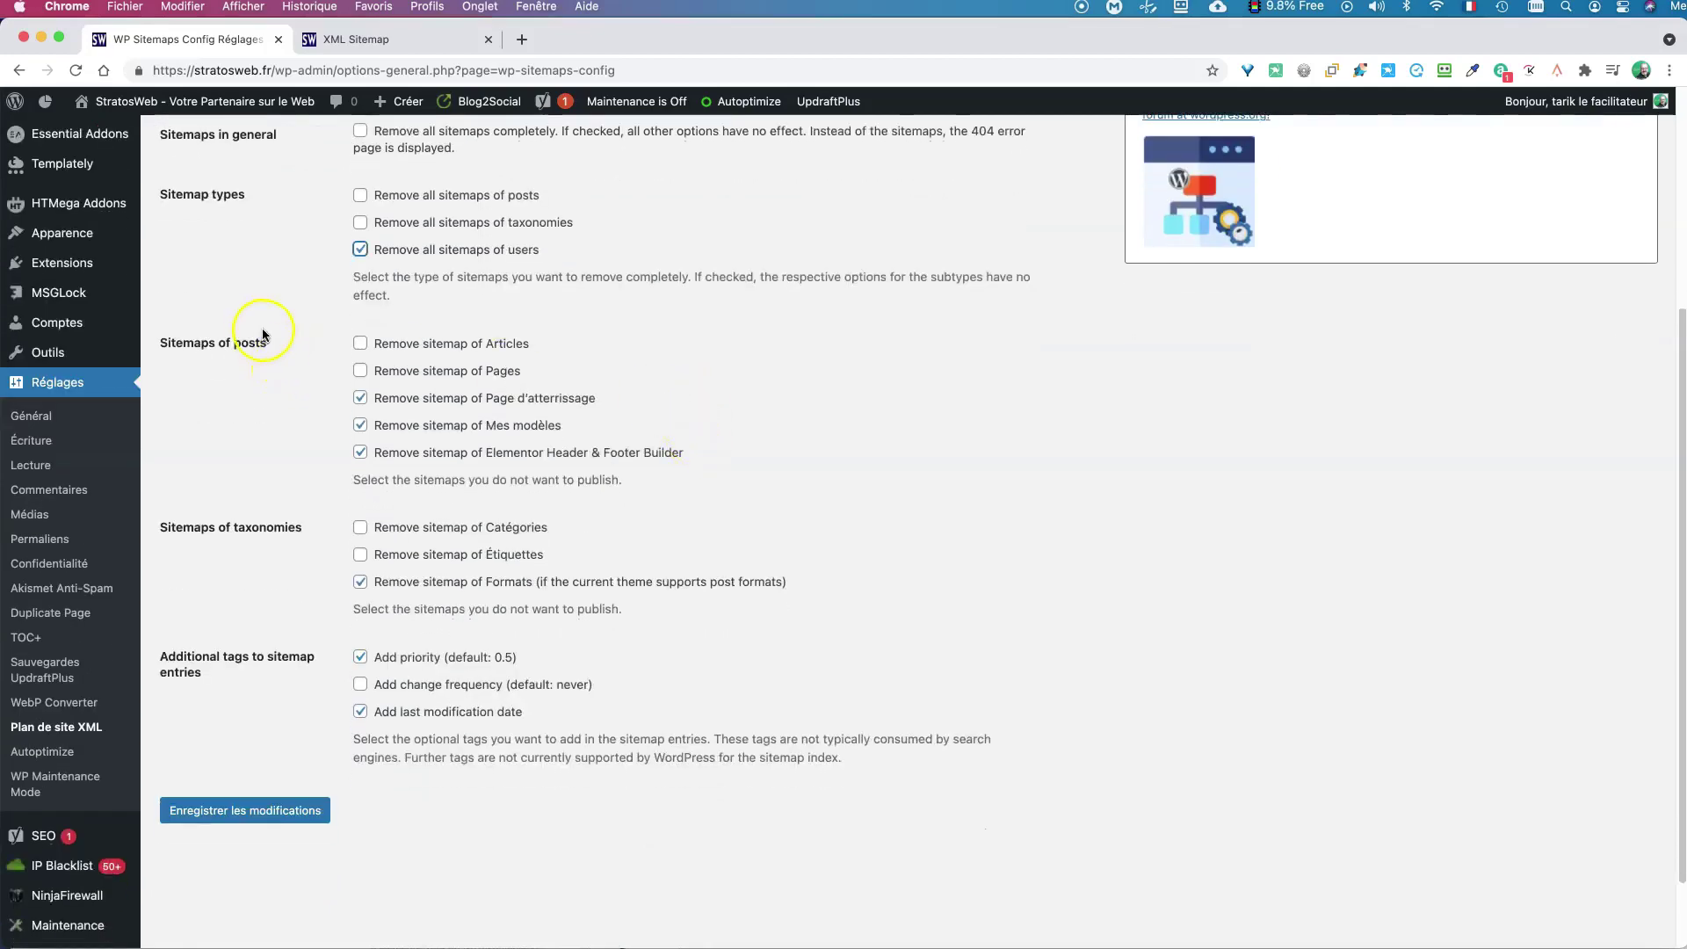
{"action": "scroll", "coordinate": [184, 193], "scroll_direction": "down", "scroll_amount": 1}
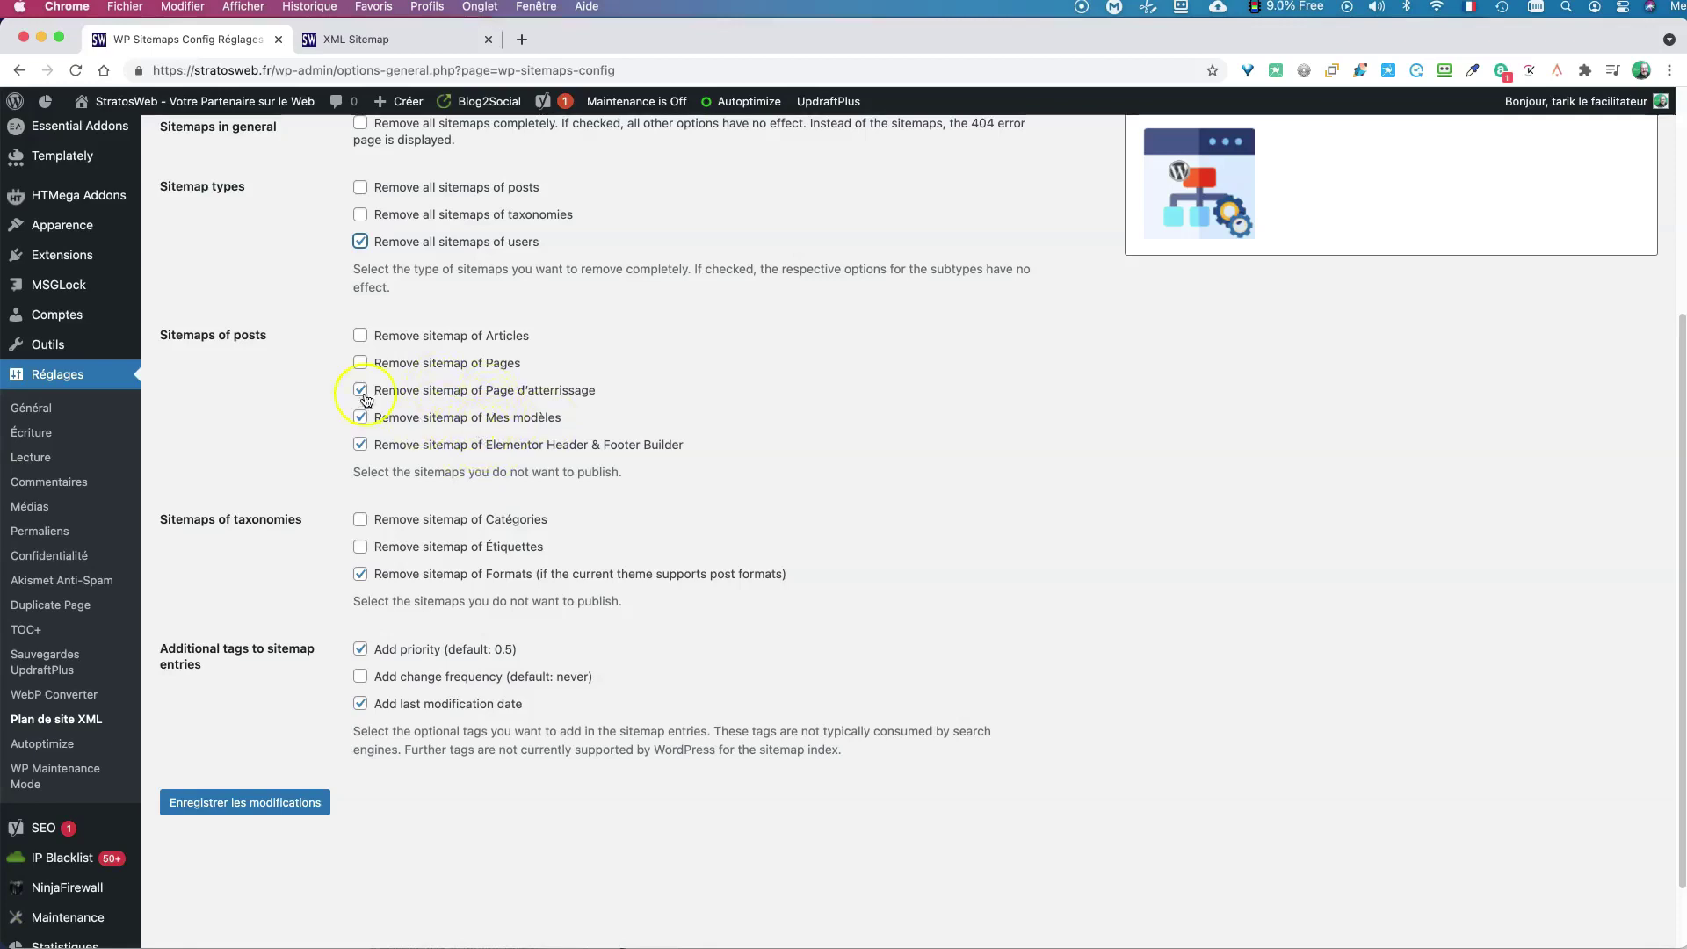
{"action": "scroll", "coordinate": [472, 424], "scroll_direction": "down", "scroll_amount": 2}
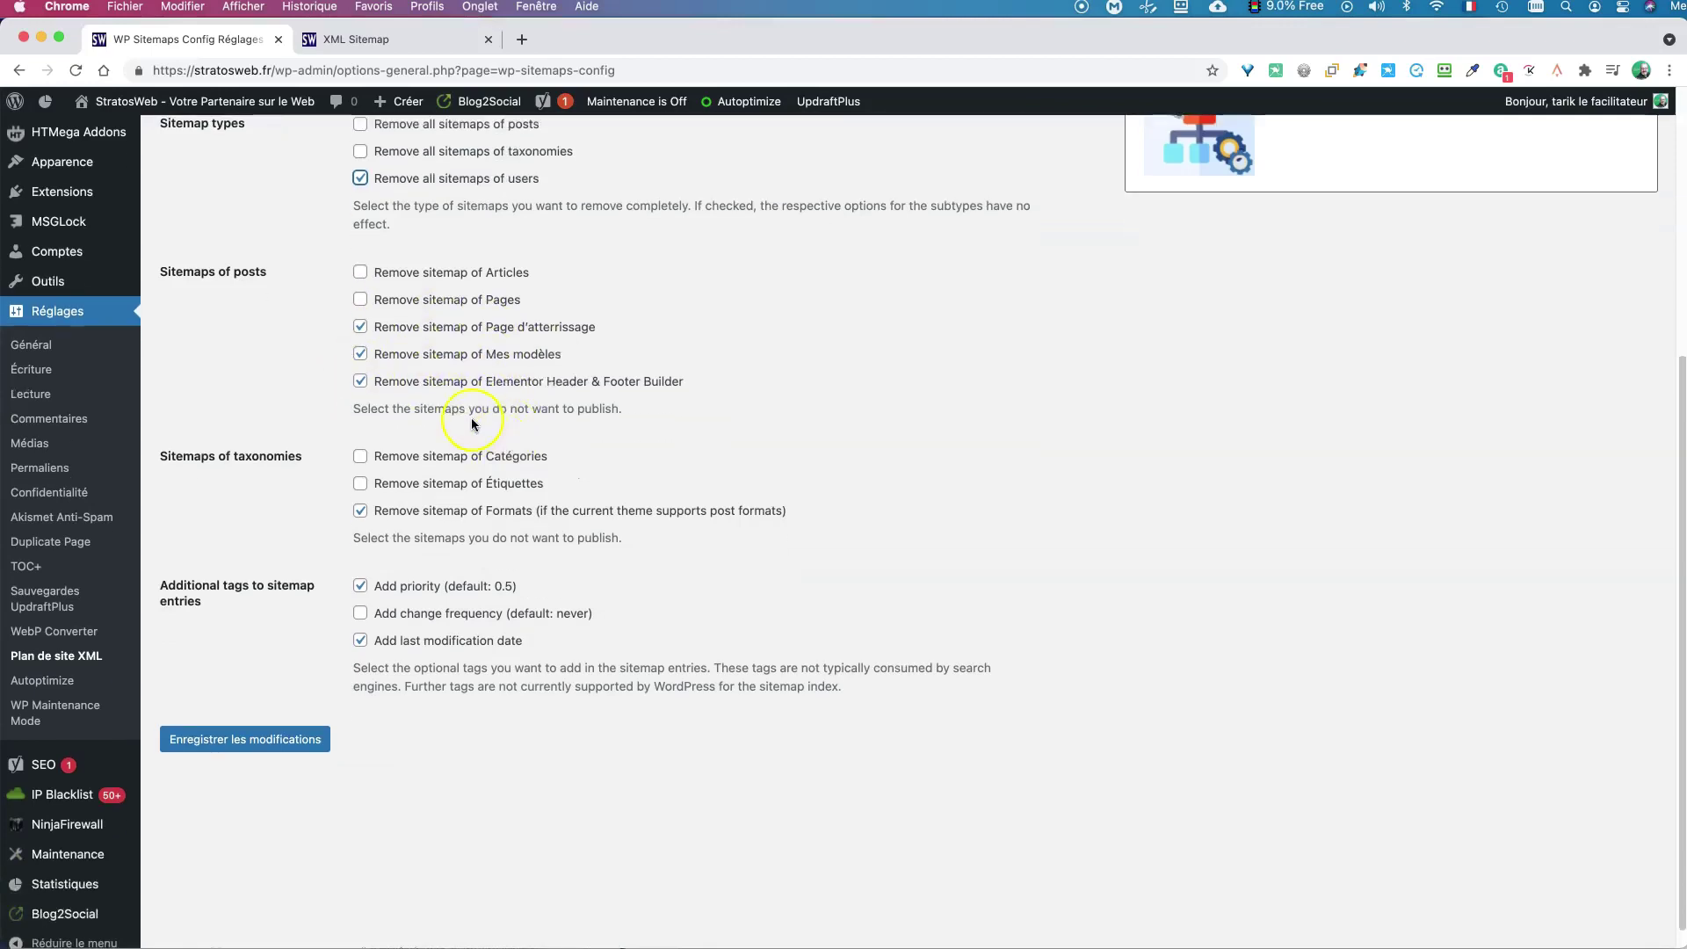
{"action": "scroll", "coordinate": [457, 426], "scroll_direction": "down", "scroll_amount": 1}
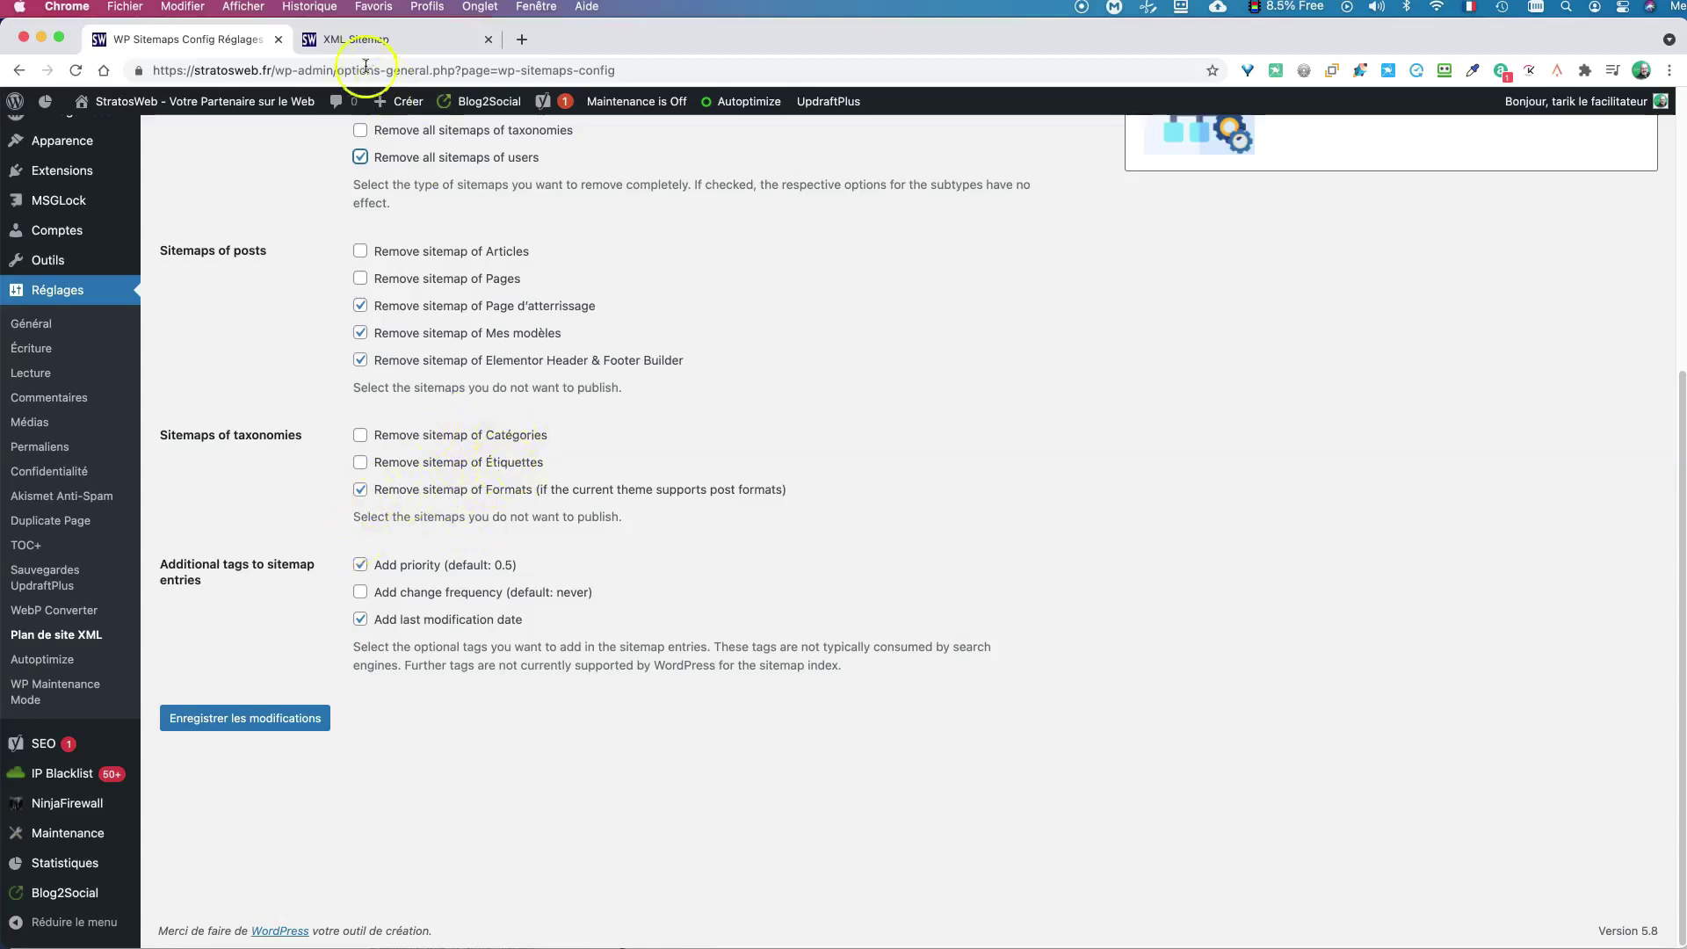
{"action": "left_click", "coordinate": [360, 39]}
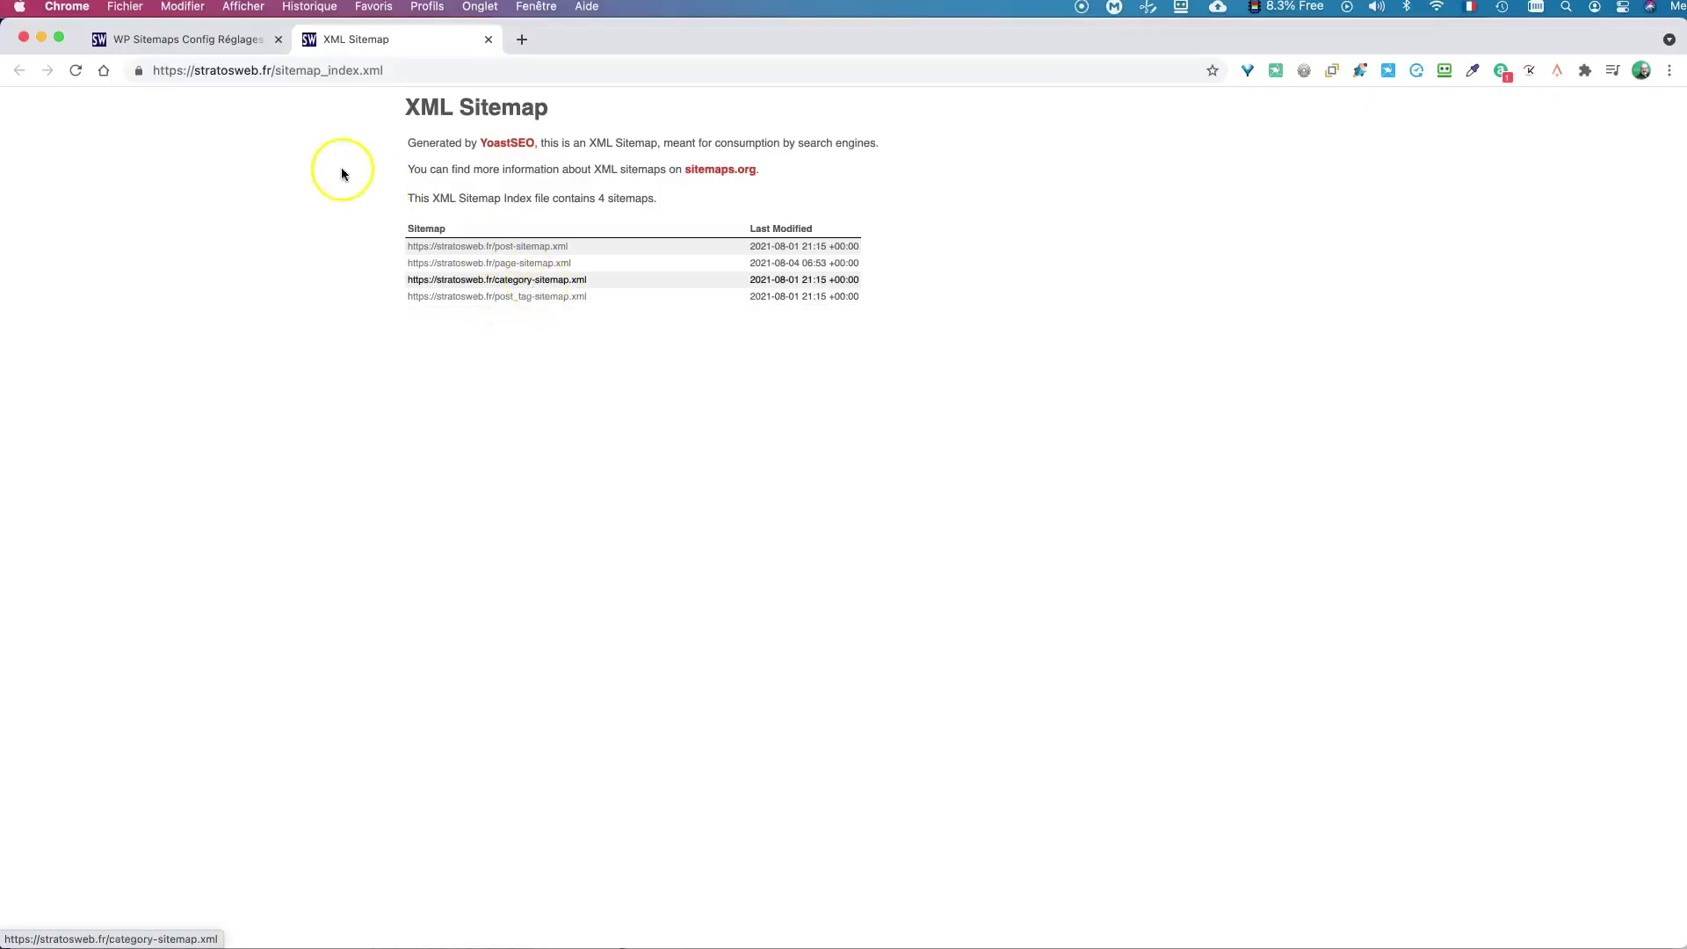
{"action": "left_click", "coordinate": [200, 41]}
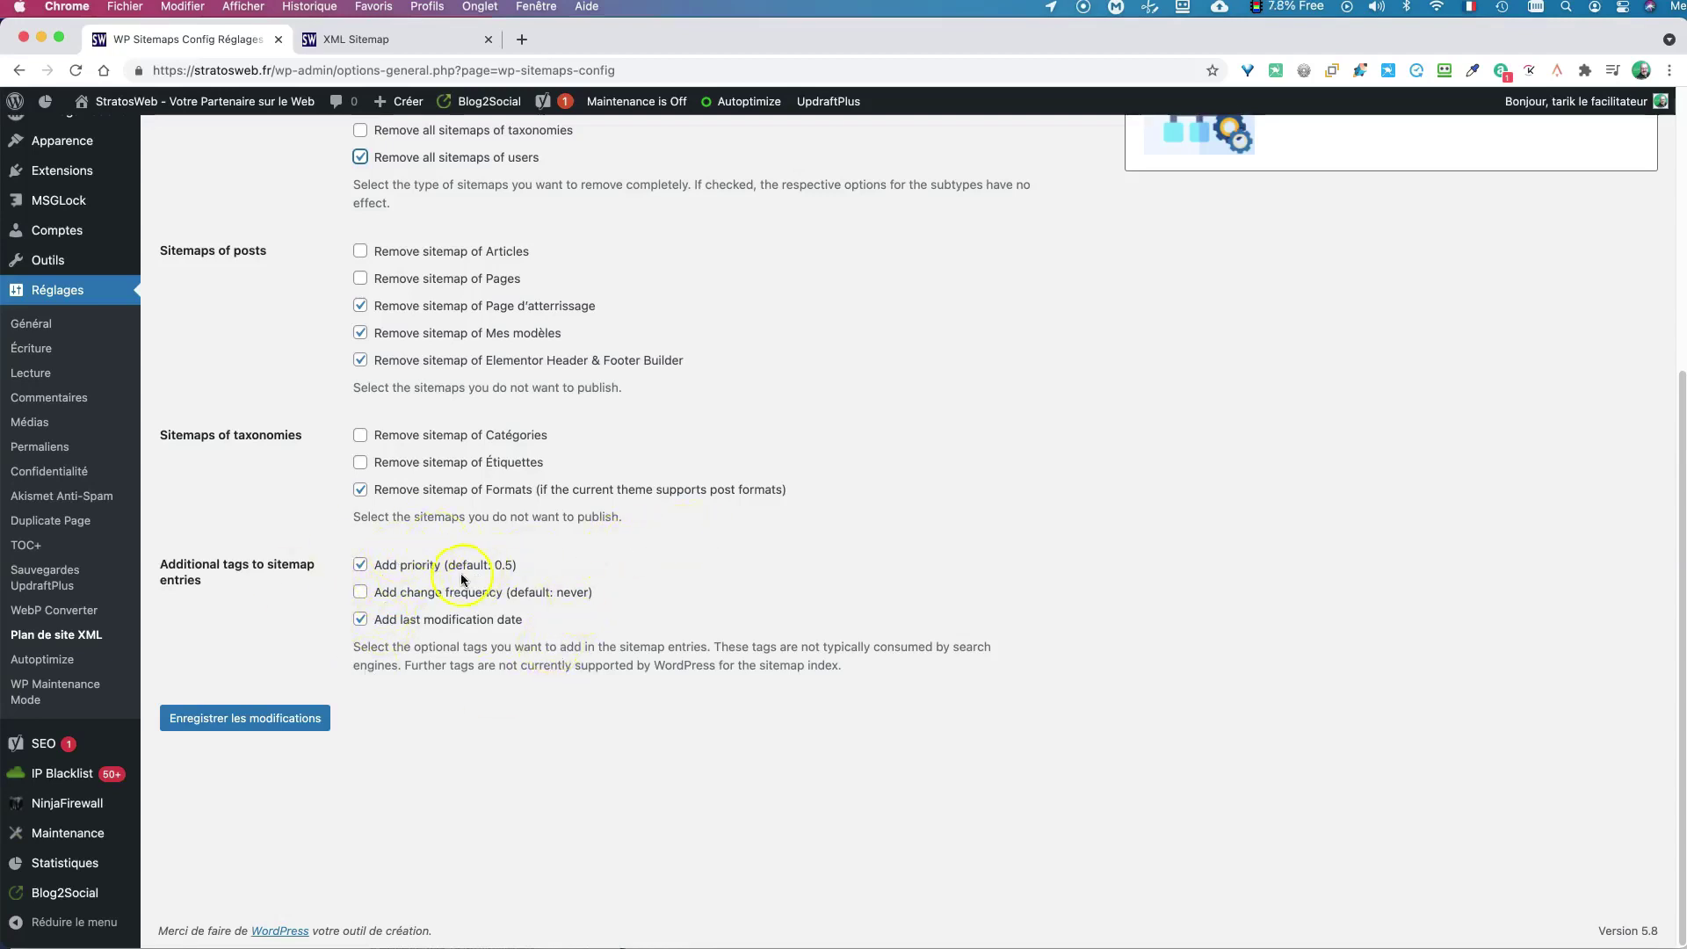
- Save the changes made to the general sitemap settings
{"action": "left_click", "coordinate": [251, 716]}
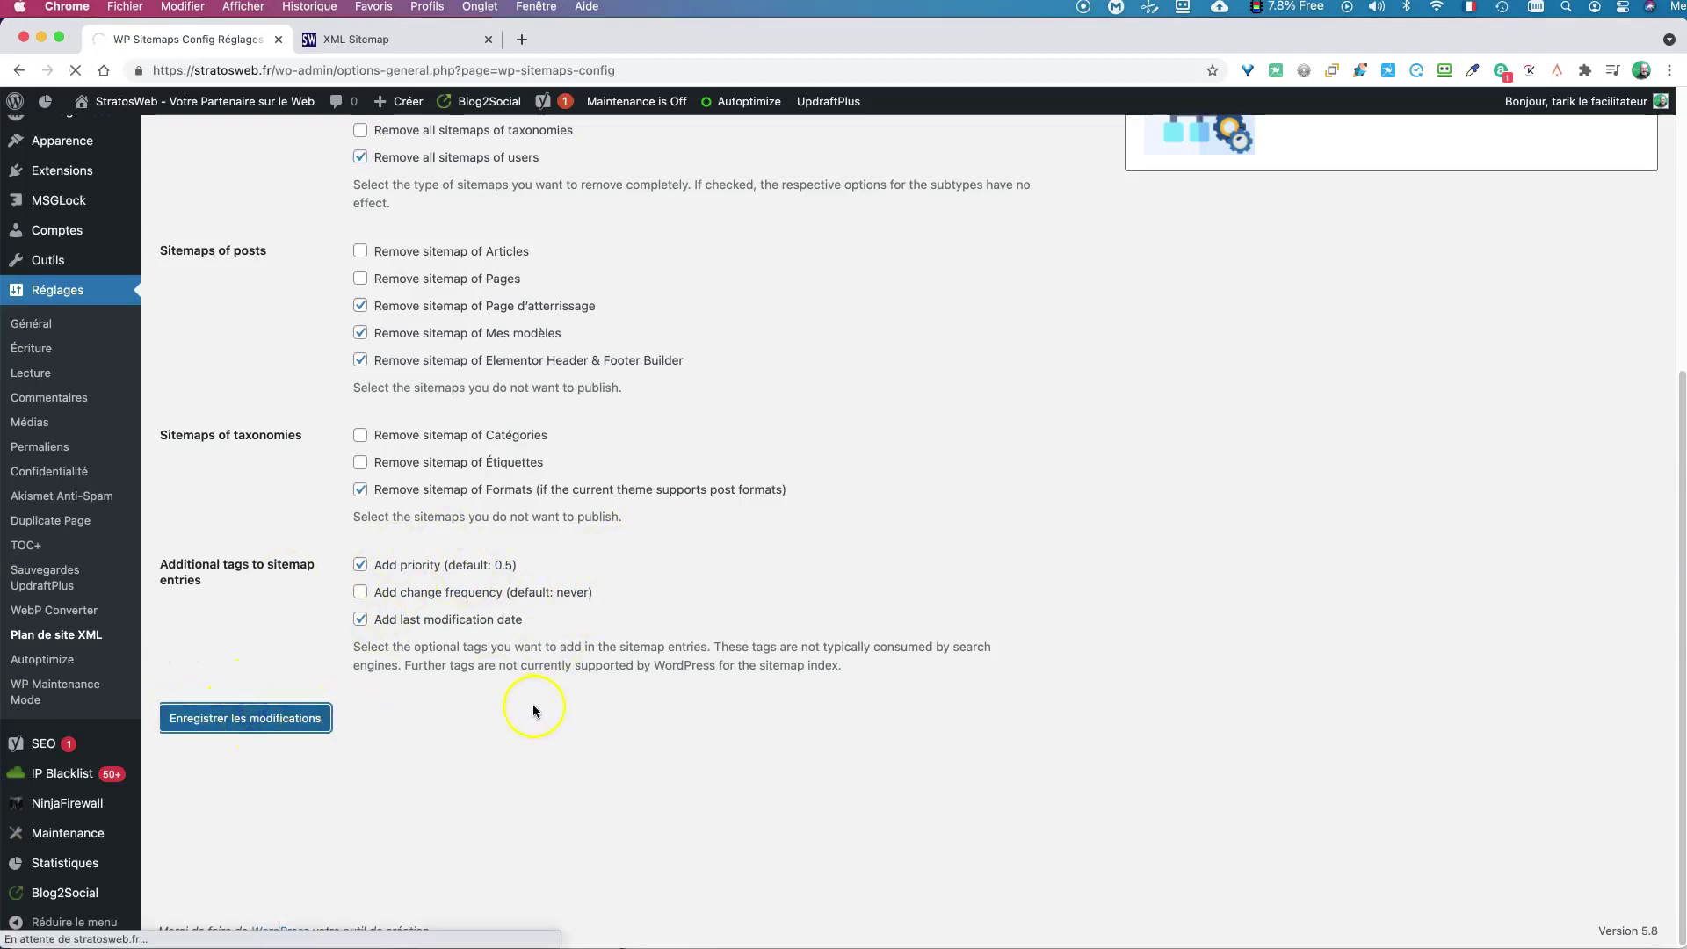
{"action": "left_click", "coordinate": [255, 717]}
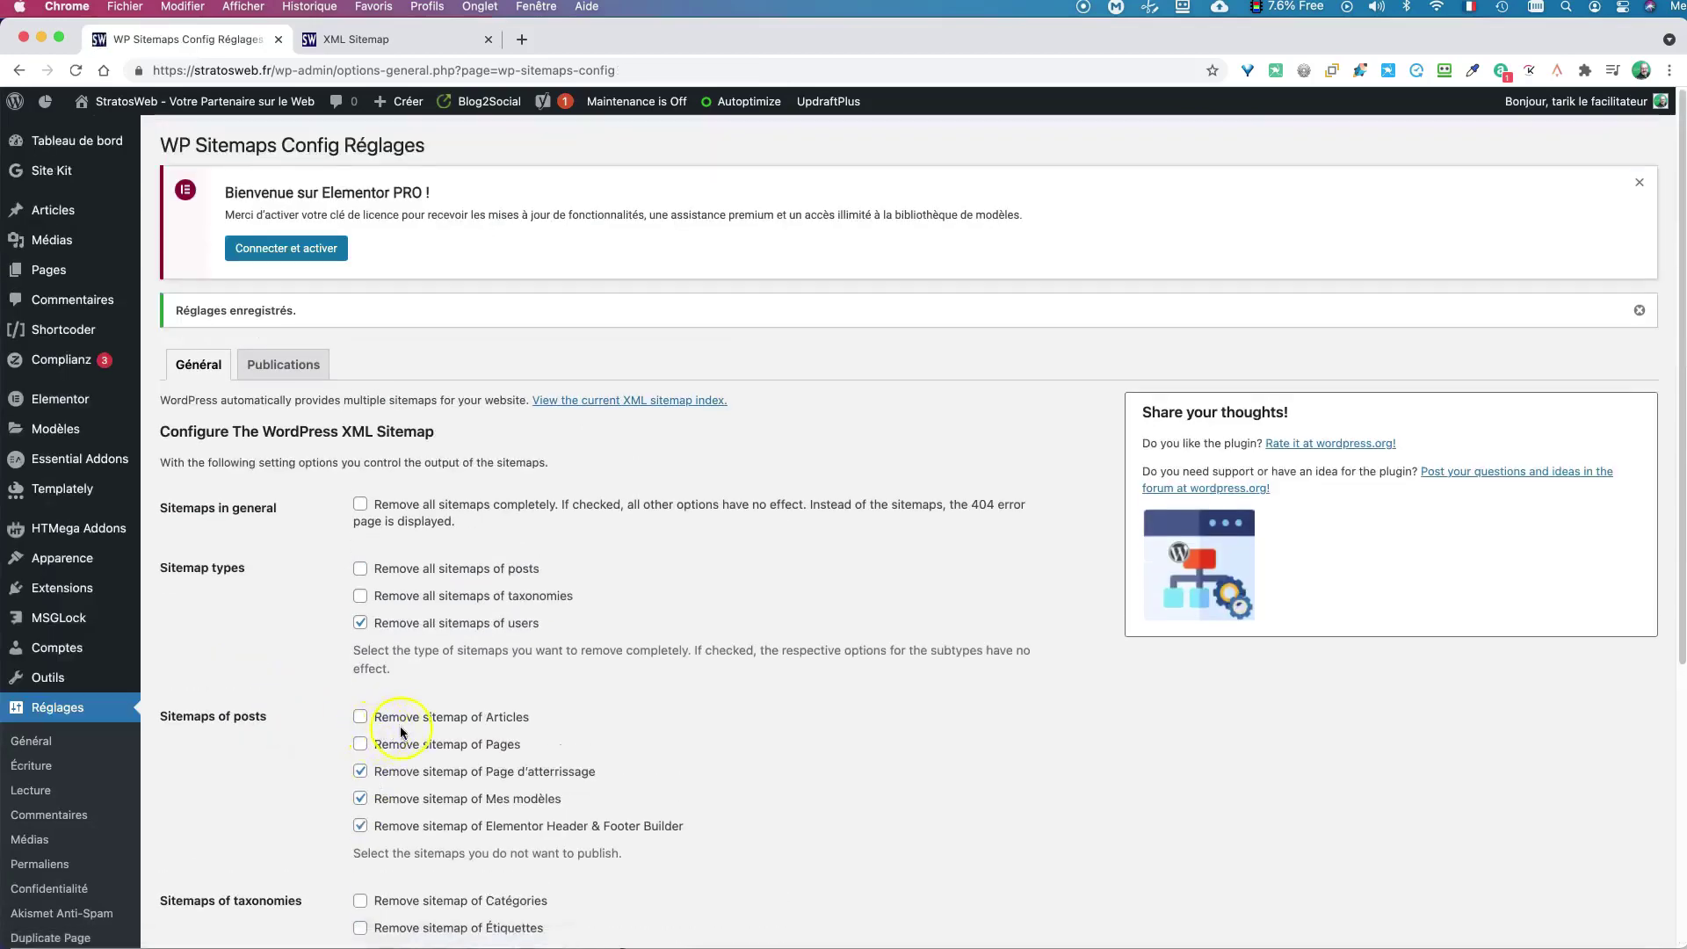
- Examine the plugin's list of publications excluded from the XML sitemap and its instructions for excluding posts and pages
{"action": "left_click", "coordinate": [287, 370]}
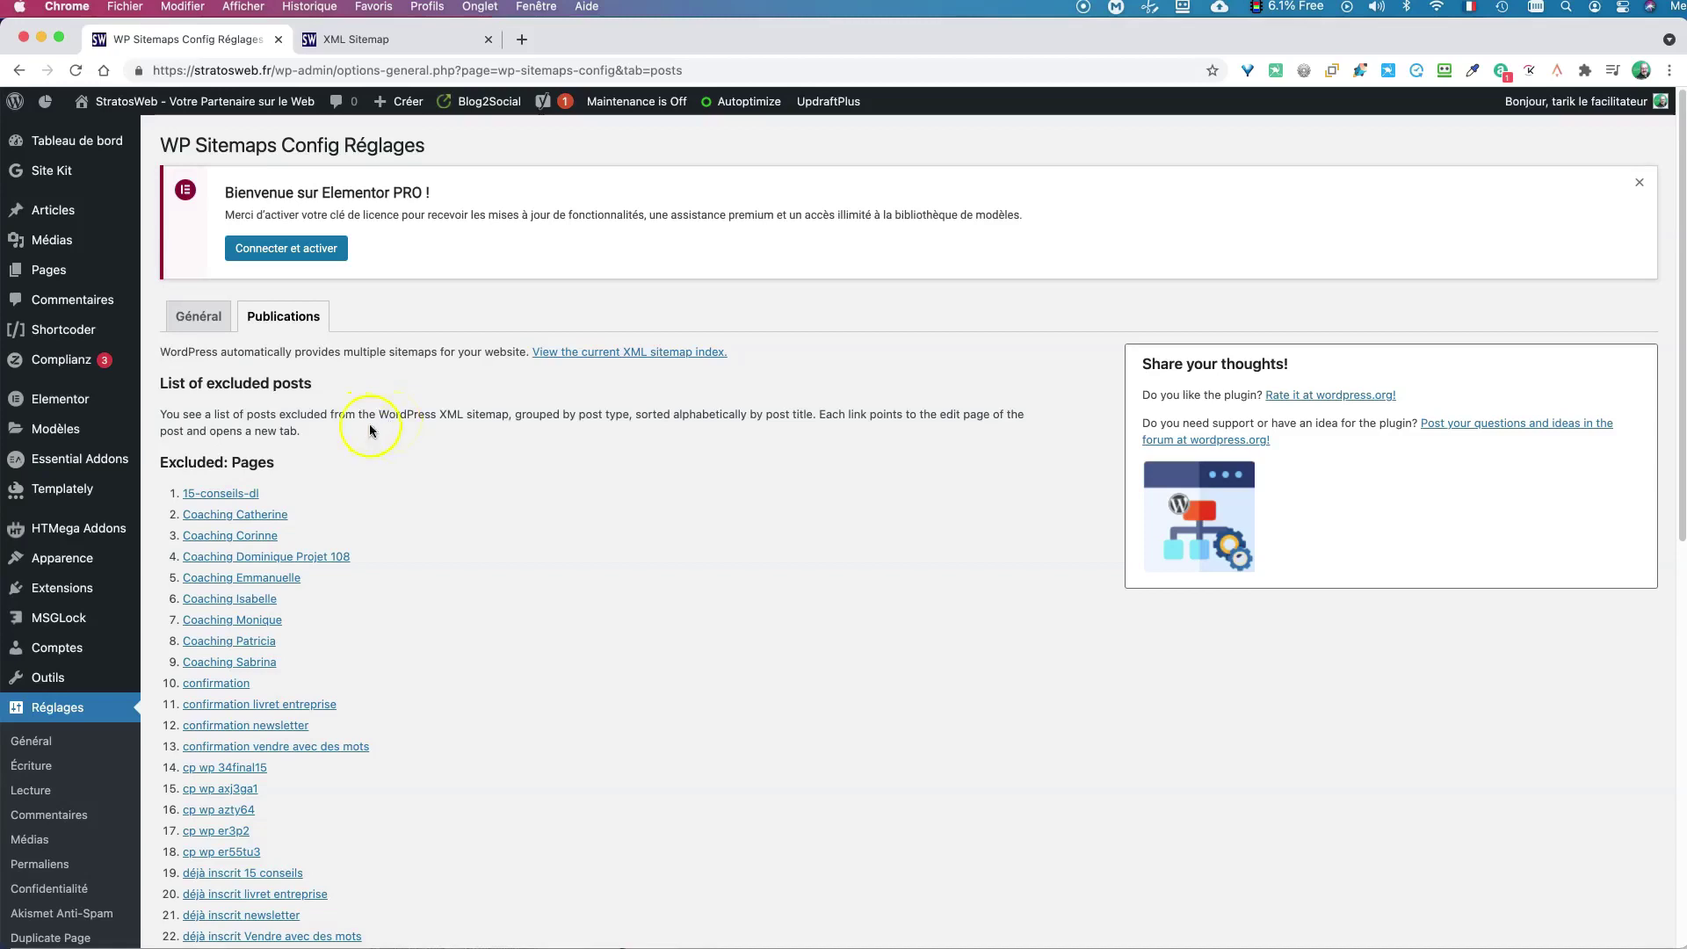
{"action": "scroll", "coordinate": [369, 428], "scroll_direction": "down", "scroll_amount": 2}
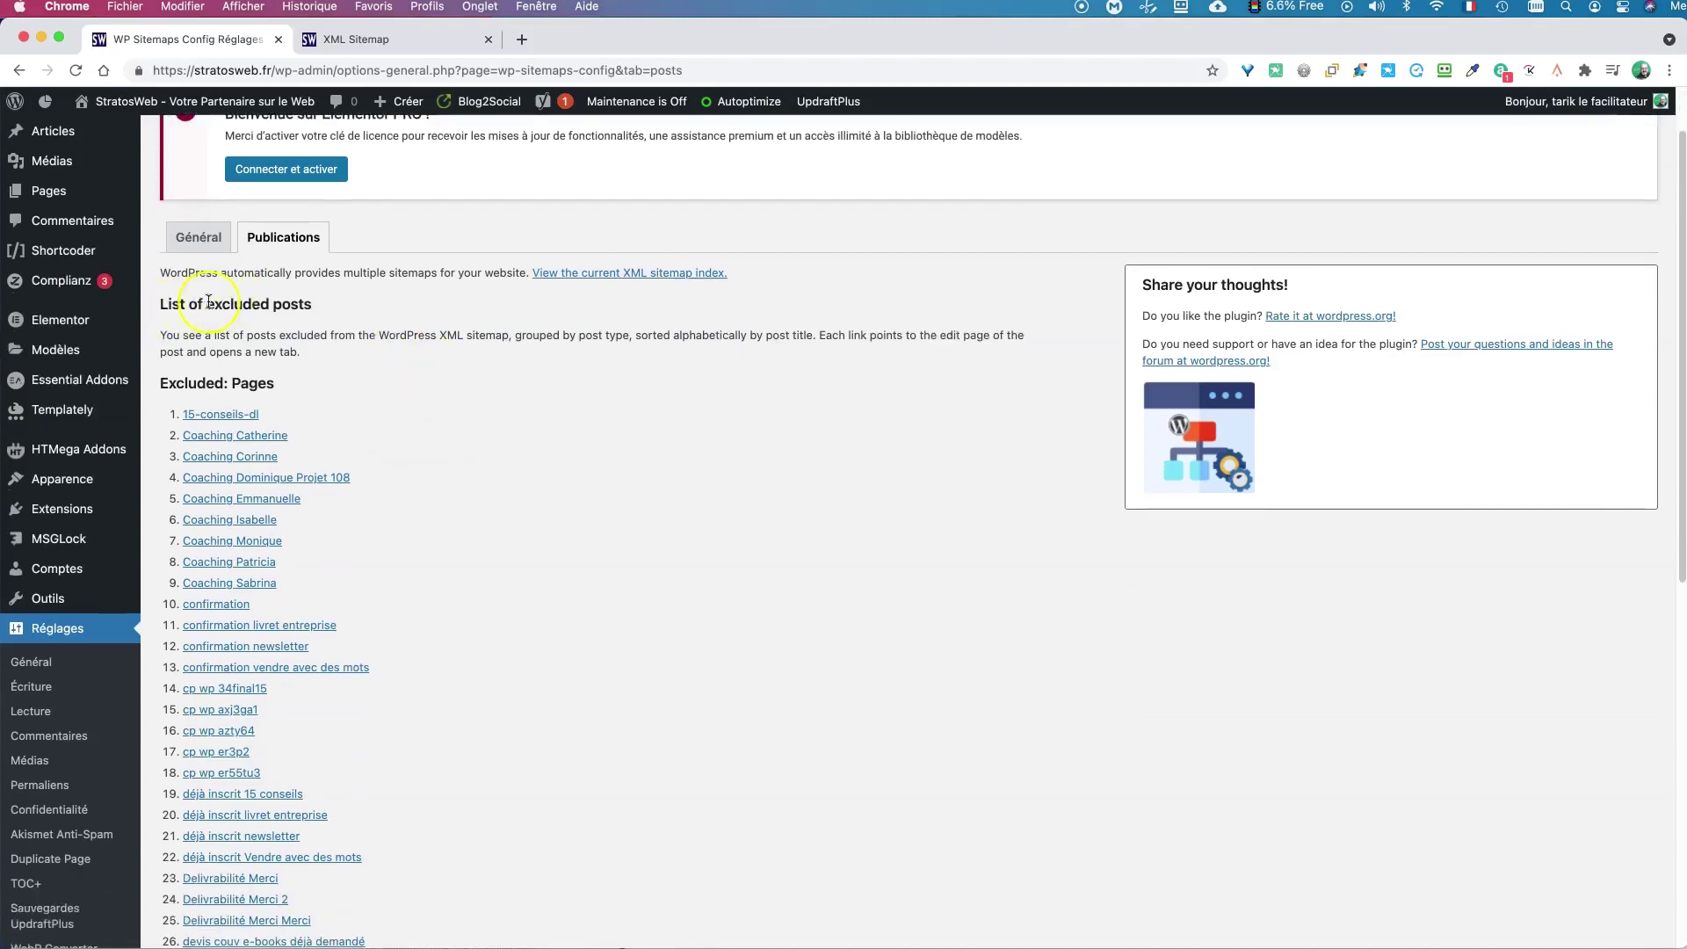
{"action": "left_click_drag", "start_coordinate": [214, 304], "coordinate": [323, 311]}
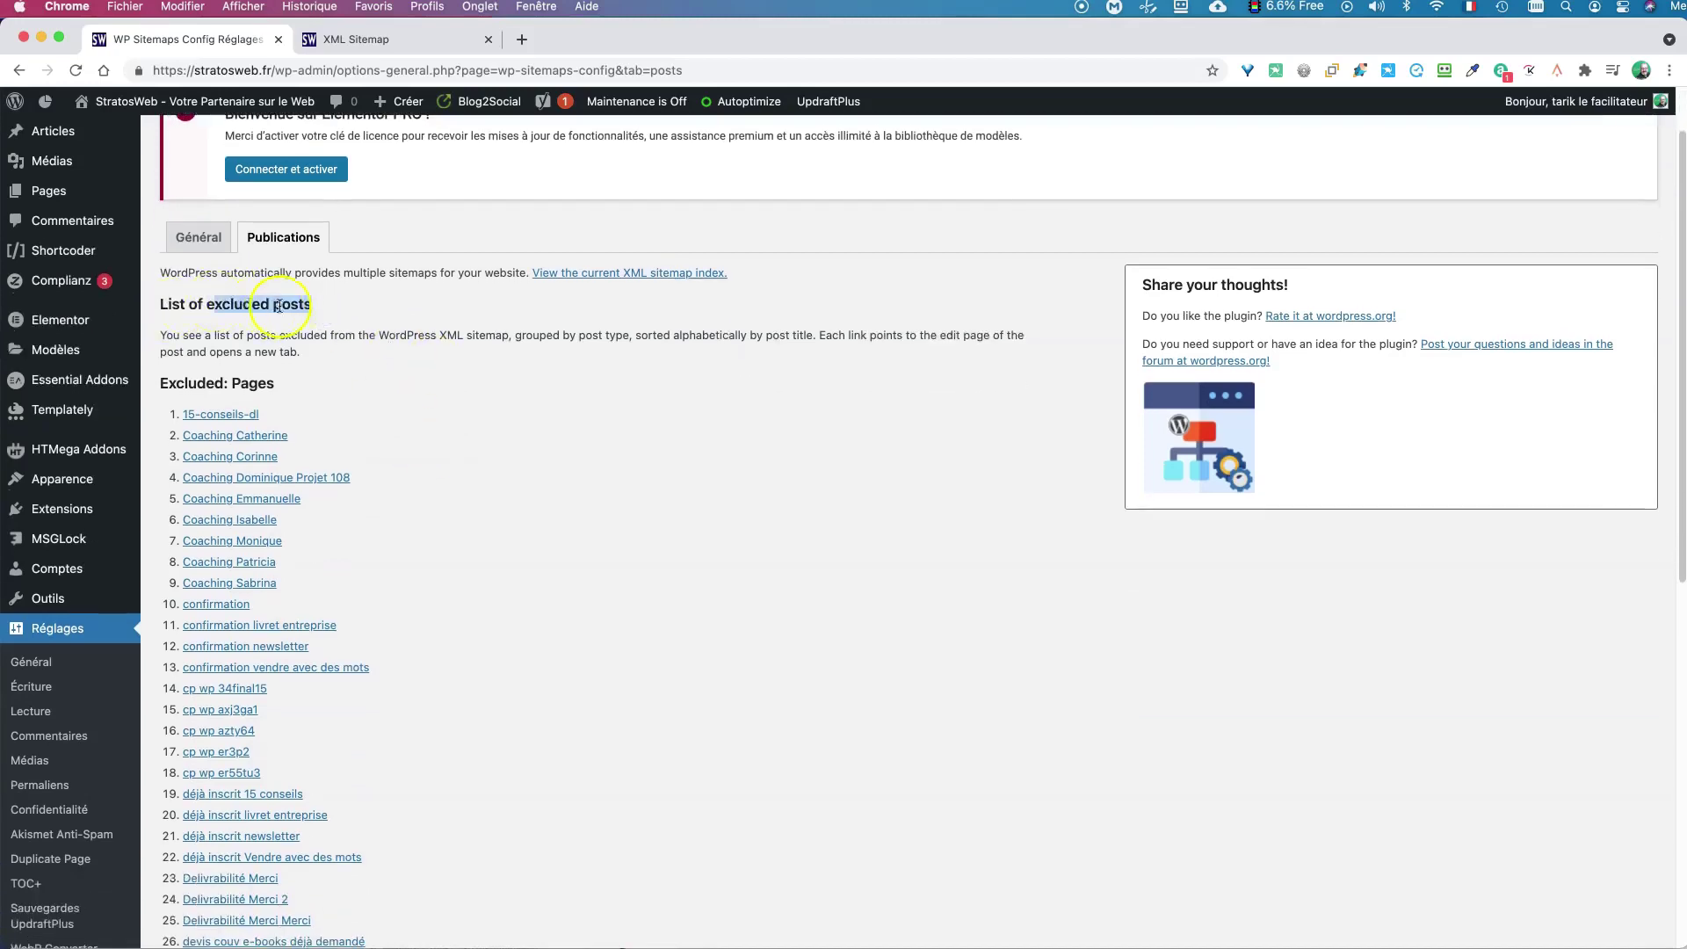
{"action": "left_click", "coordinate": [274, 346]}
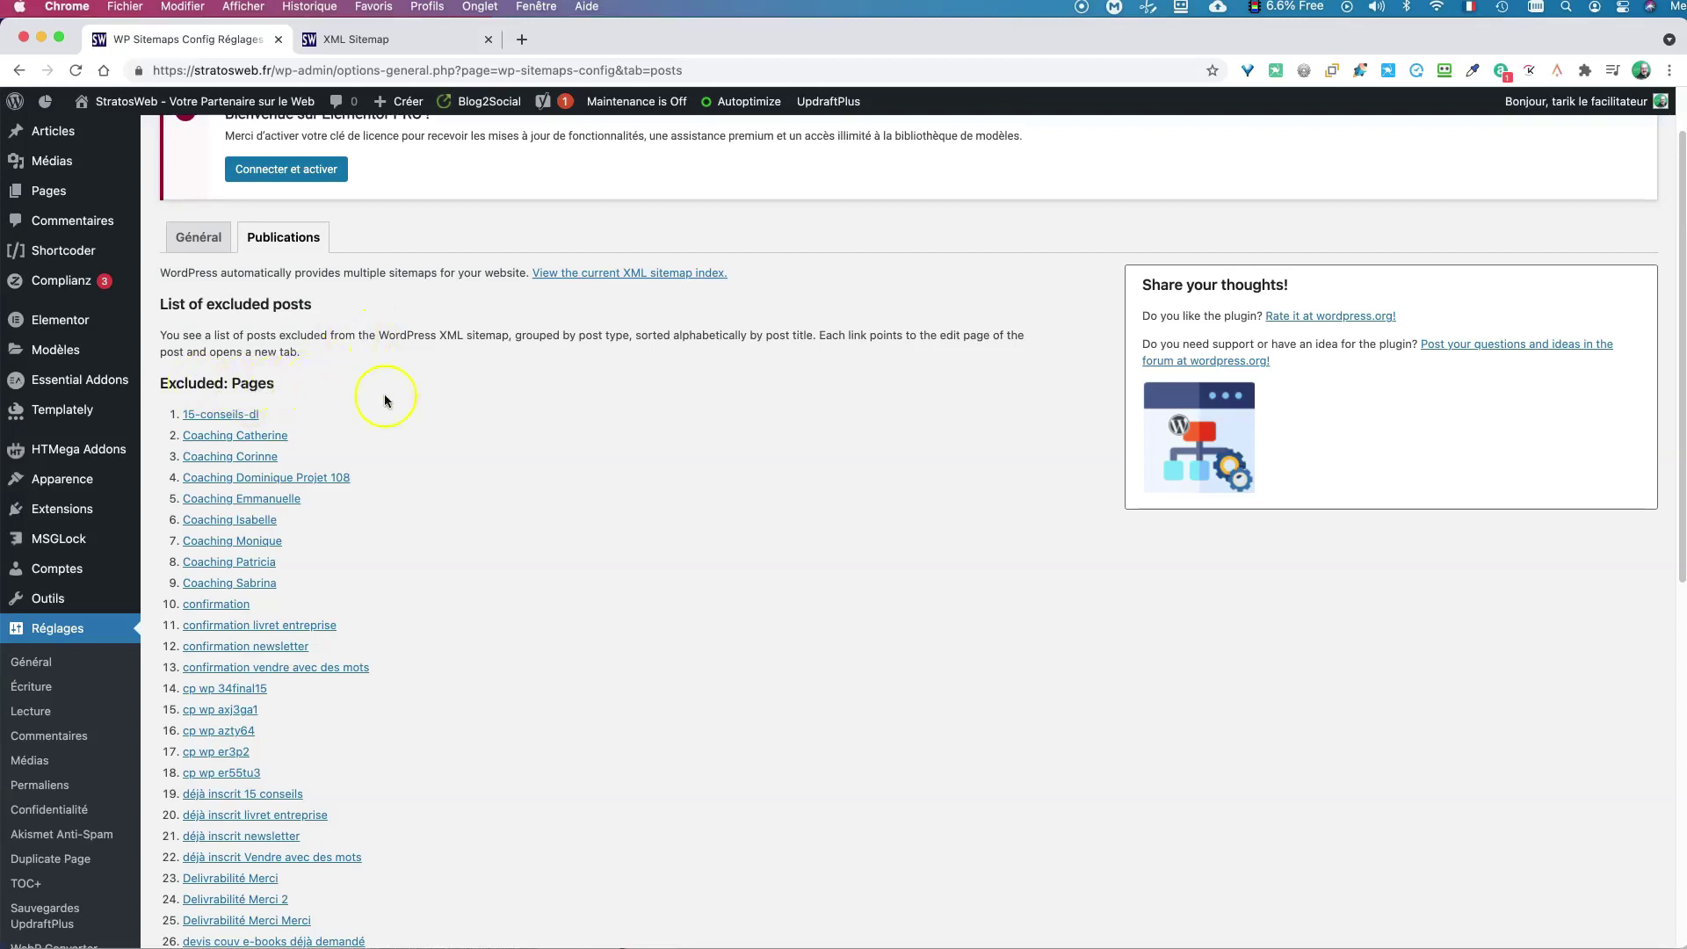
{"action": "scroll", "coordinate": [384, 400], "scroll_direction": "down", "scroll_amount": 2}
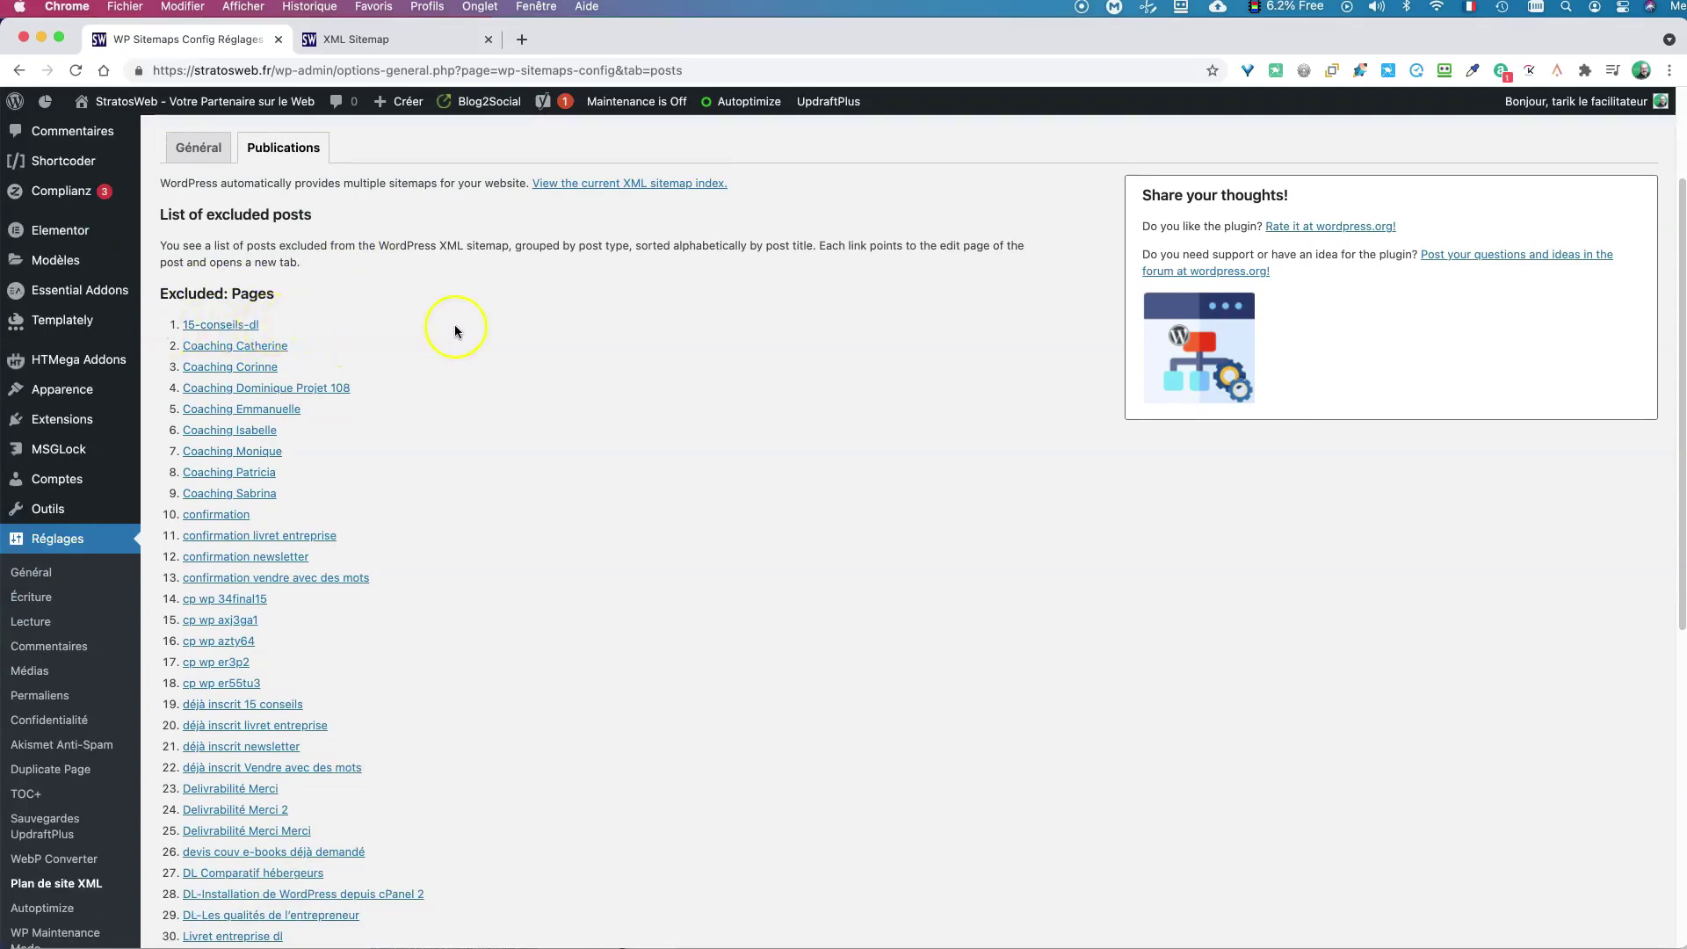
{"action": "scroll", "coordinate": [459, 391], "scroll_direction": "down", "scroll_amount": 10}
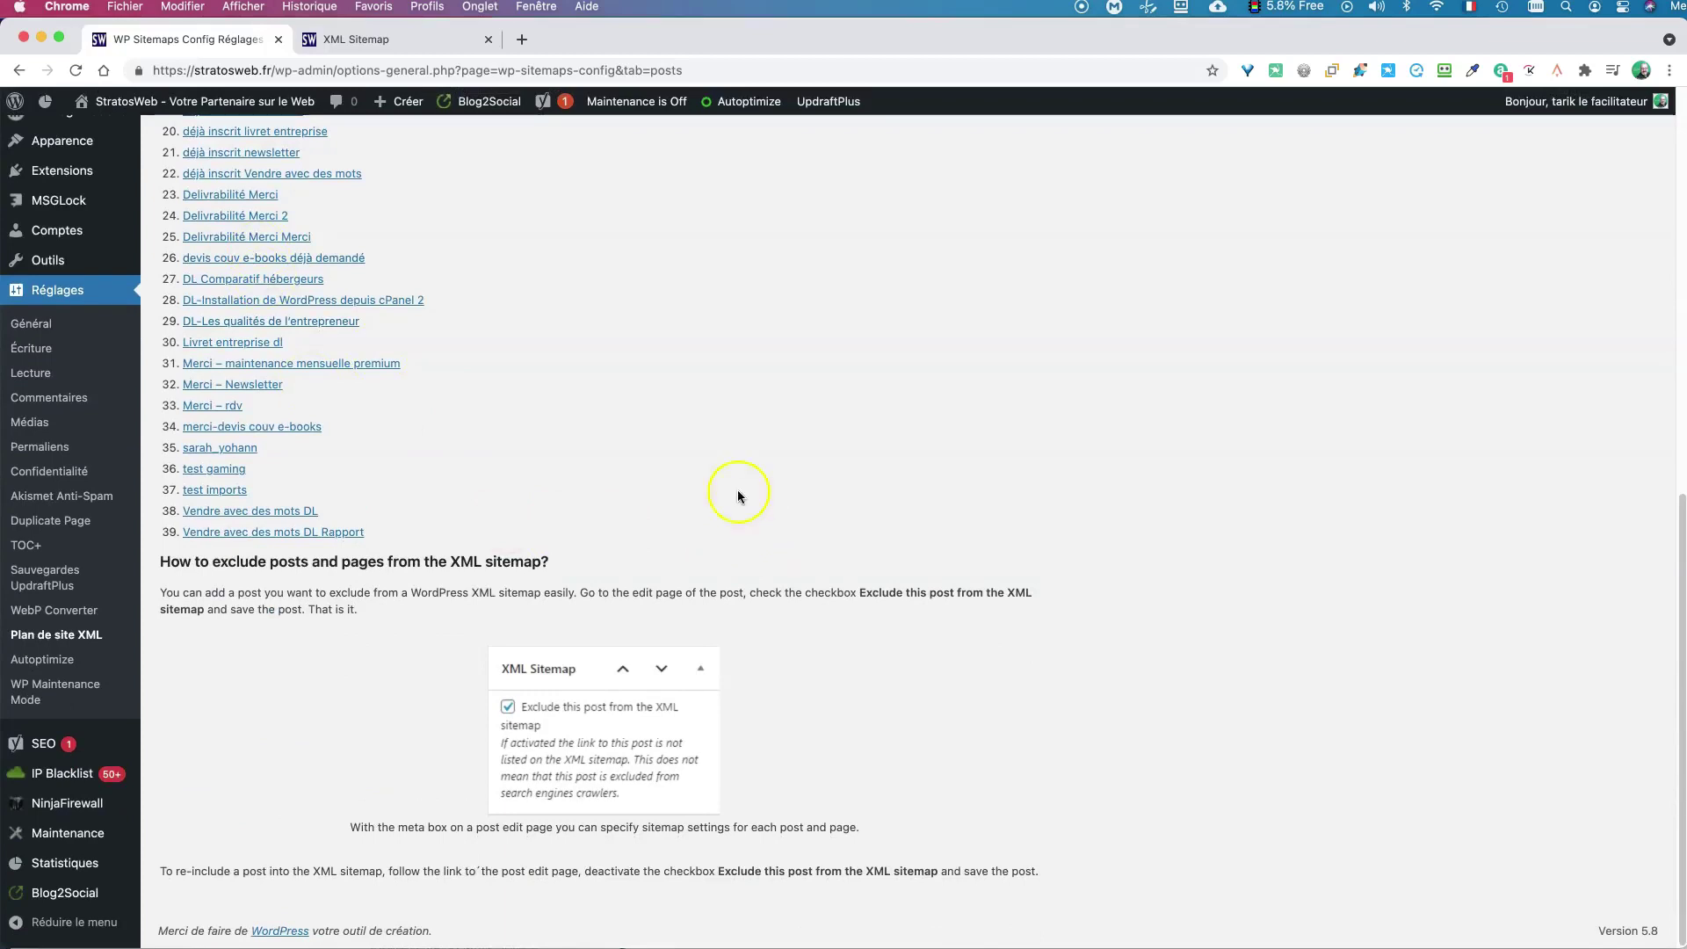
{"action": "scroll", "coordinate": [95, 251], "scroll_direction": "up", "scroll_amount": 1}
{"action": "scroll", "coordinate": [95, 251], "scroll_direction": "up", "scroll_amount": 5}
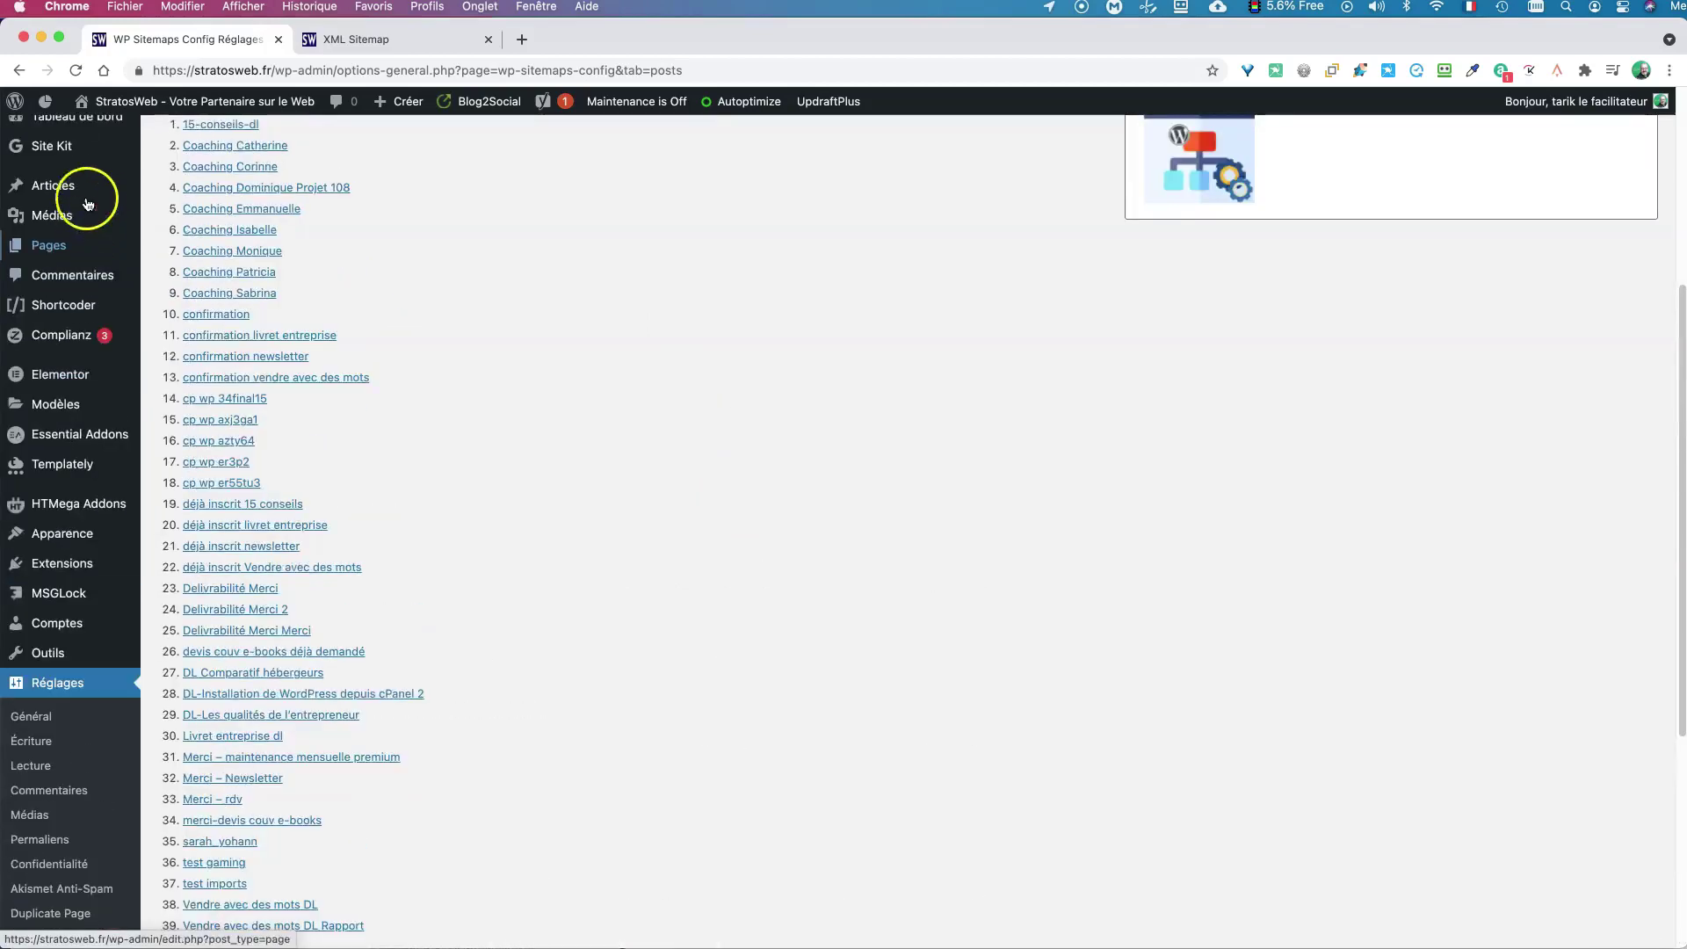
- From the list of articles, open "déléguer la mise en place de son tunnel de vente" in the Classic Editor in a new browser tab
{"action": "left_click", "coordinate": [188, 217]}
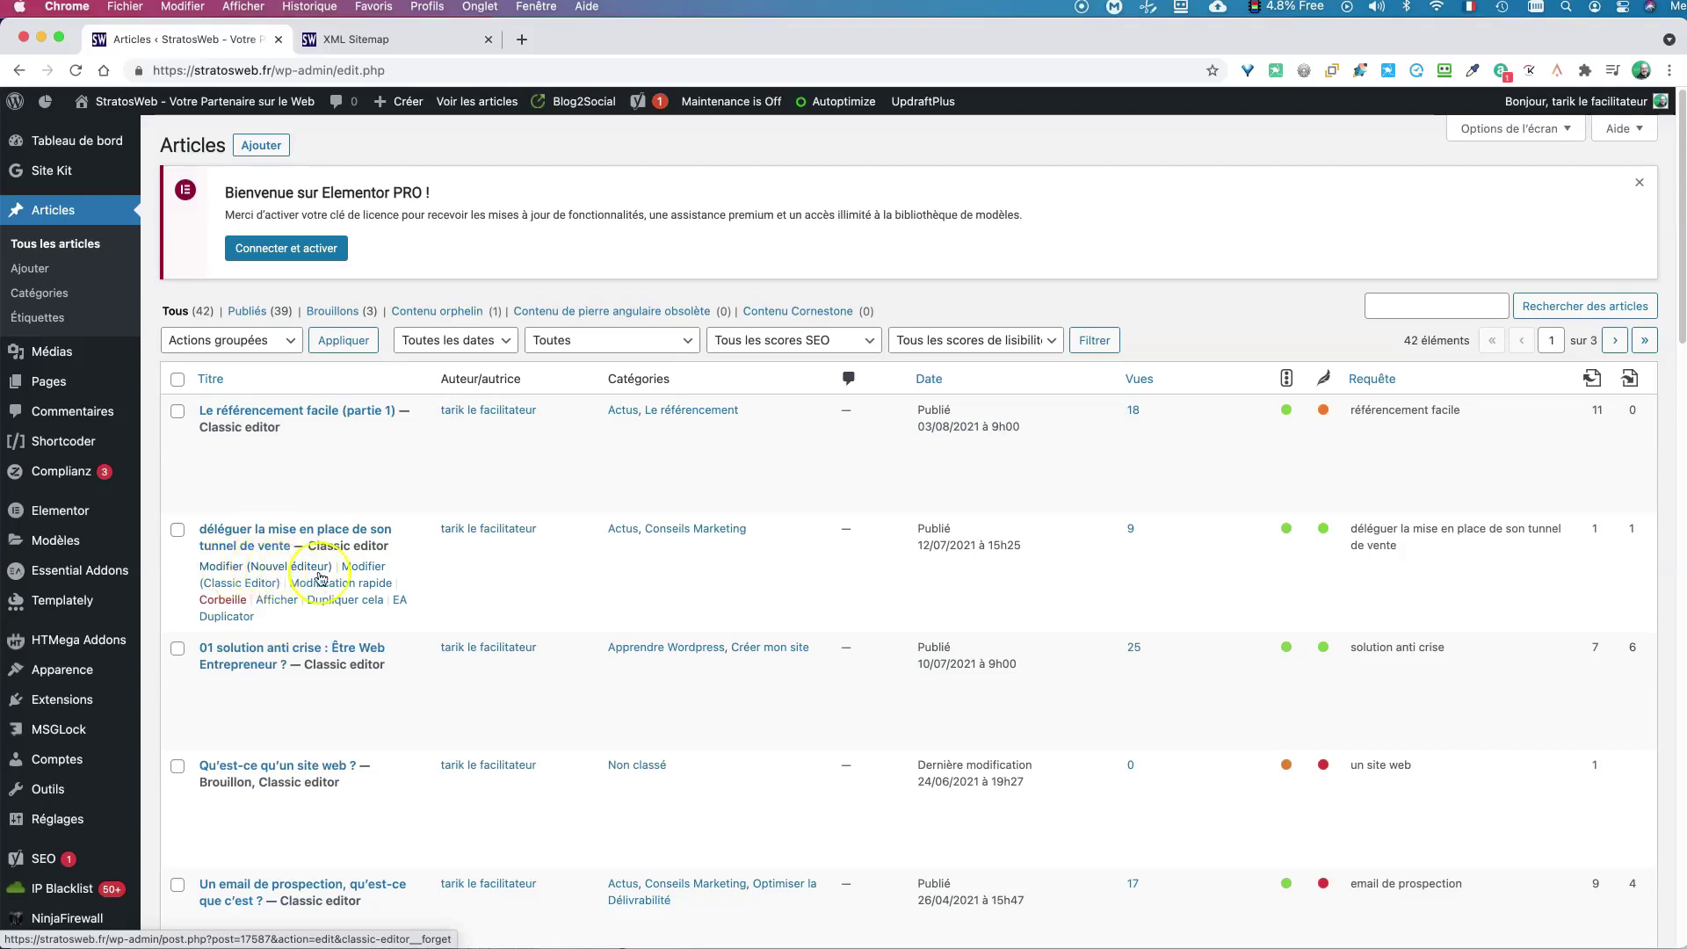
{"action": "right_click", "coordinate": [370, 567]}
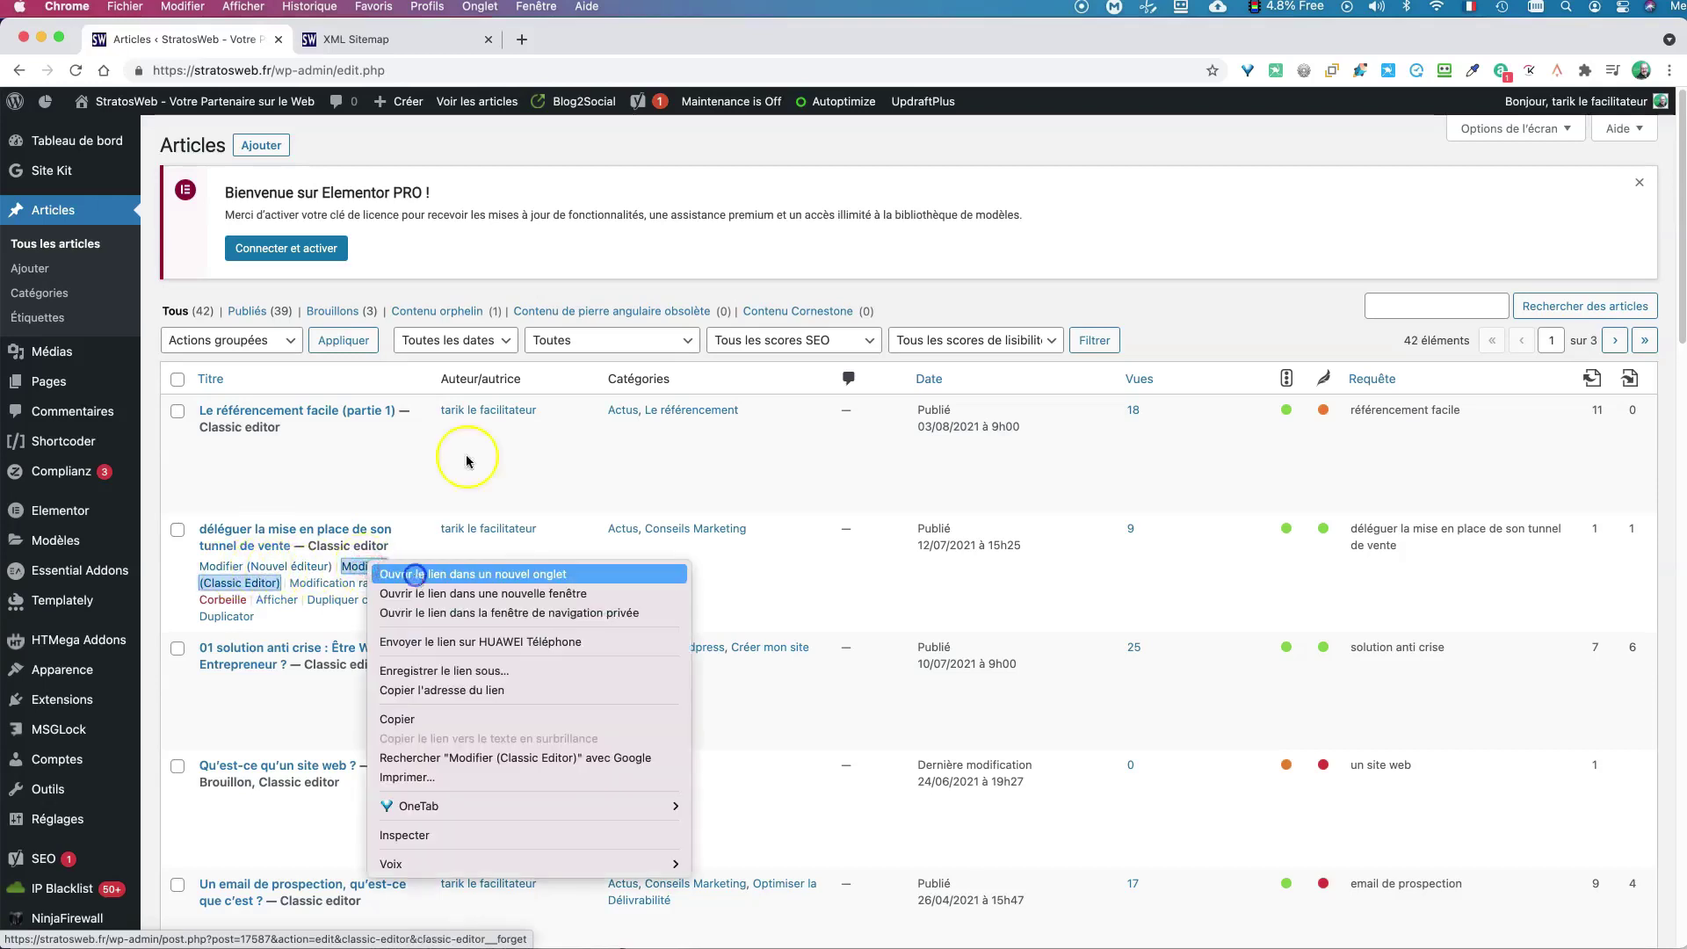
{"action": "left_click", "coordinate": [415, 575]}
{"action": "left_click", "coordinate": [576, 39]}
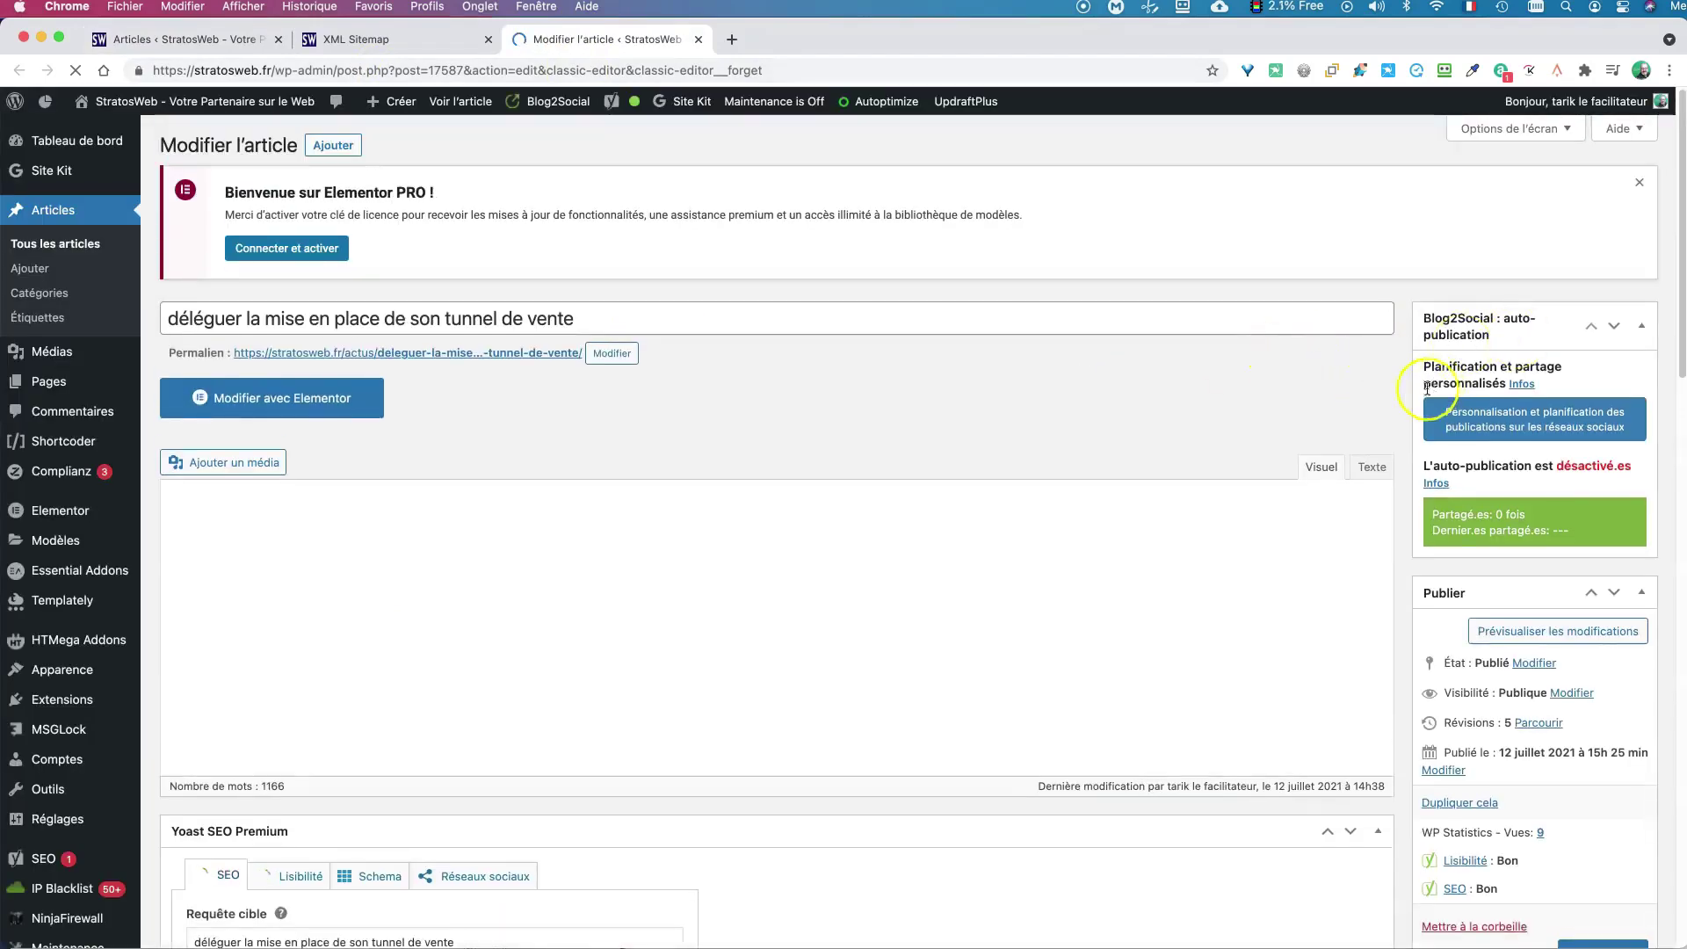
- Enable the "Exclude this post from the XML sitemap" option for the article being edited
{"action": "scroll", "coordinate": [1411, 492], "scroll_direction": "down", "scroll_amount": 10}
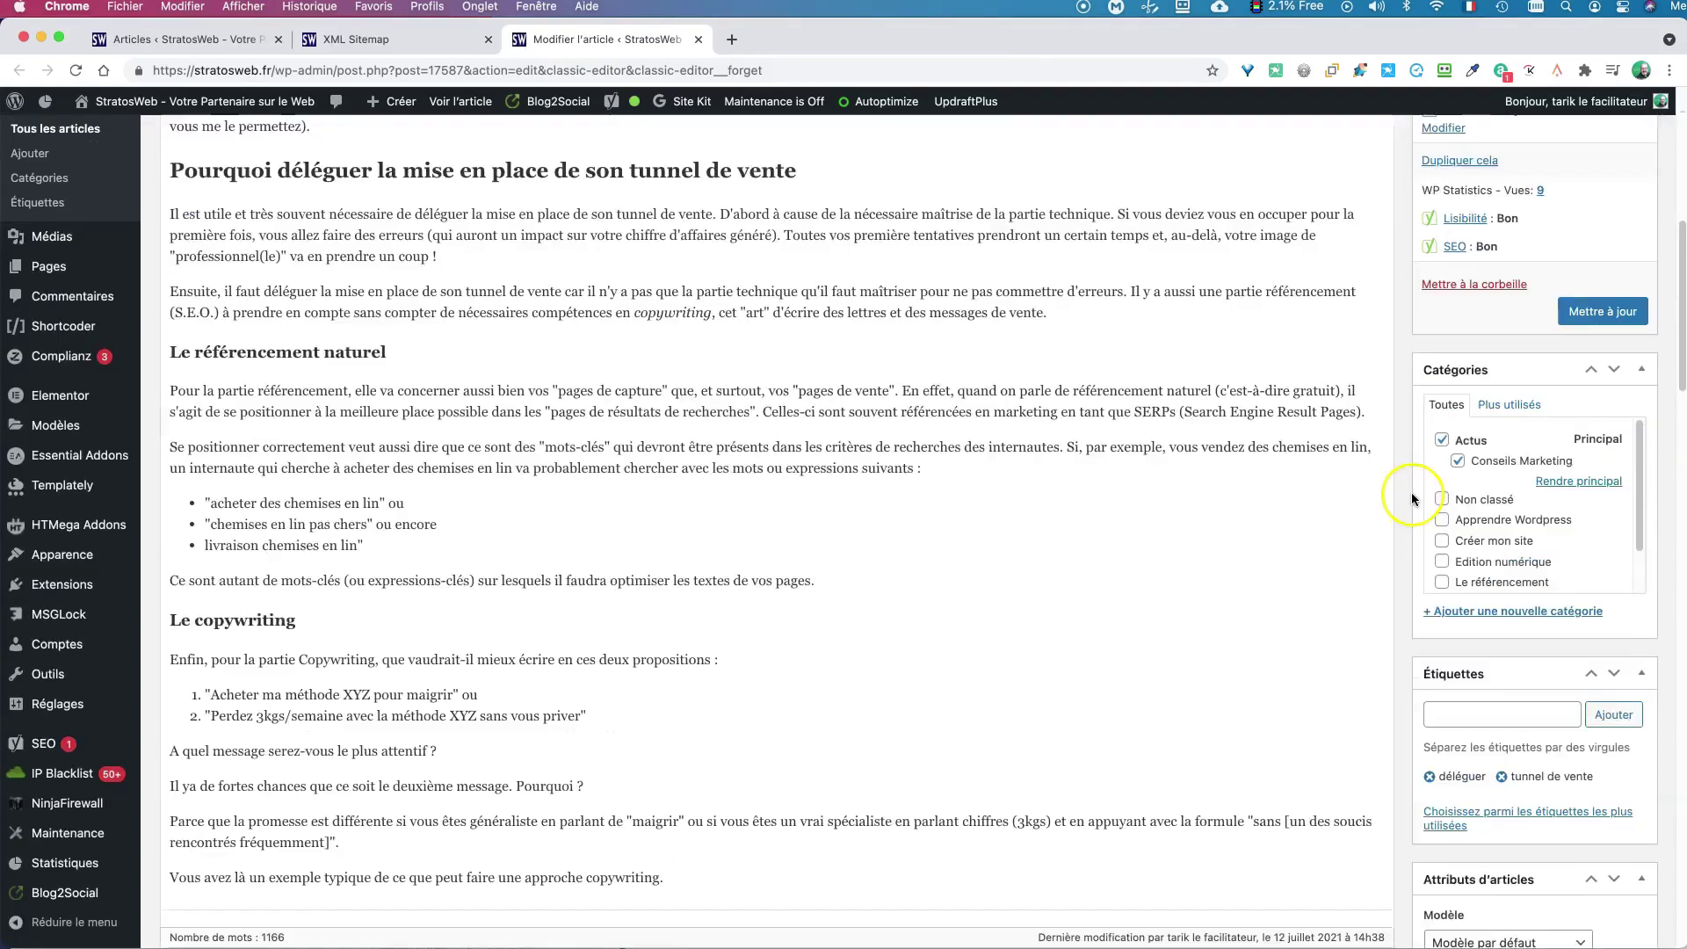
{"action": "scroll", "coordinate": [1414, 492], "scroll_direction": "down", "scroll_amount": 4}
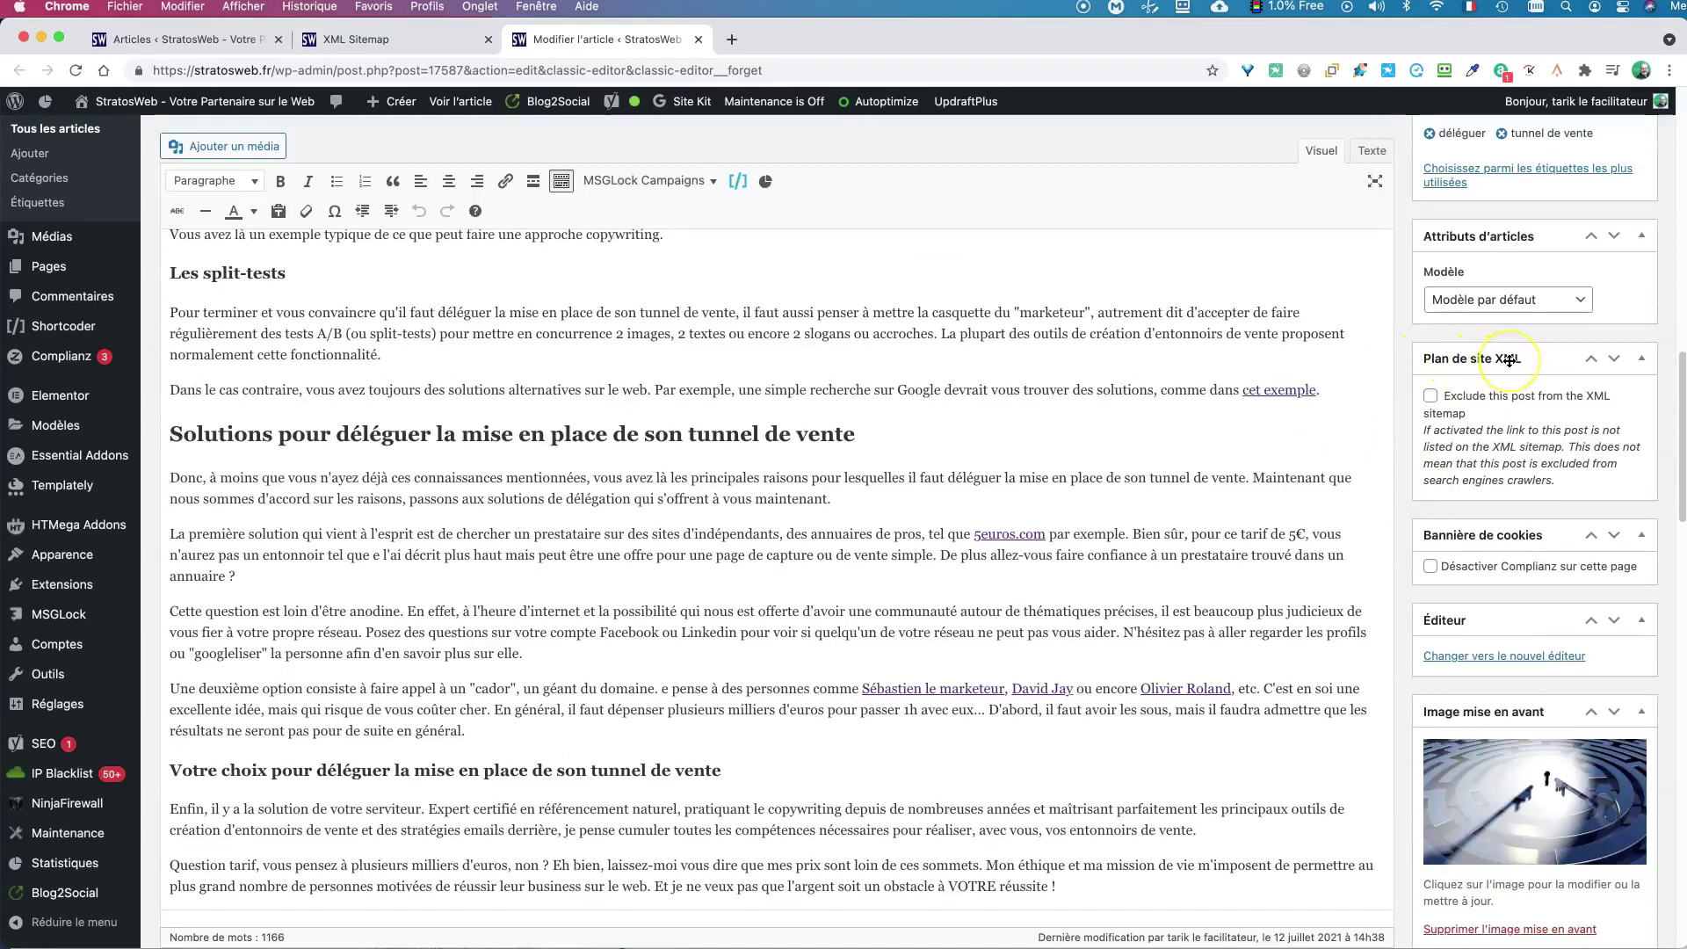
{"action": "left_click", "coordinate": [1430, 398]}
{"action": "scroll", "coordinate": [1409, 260], "scroll_direction": "up", "scroll_amount": 5}
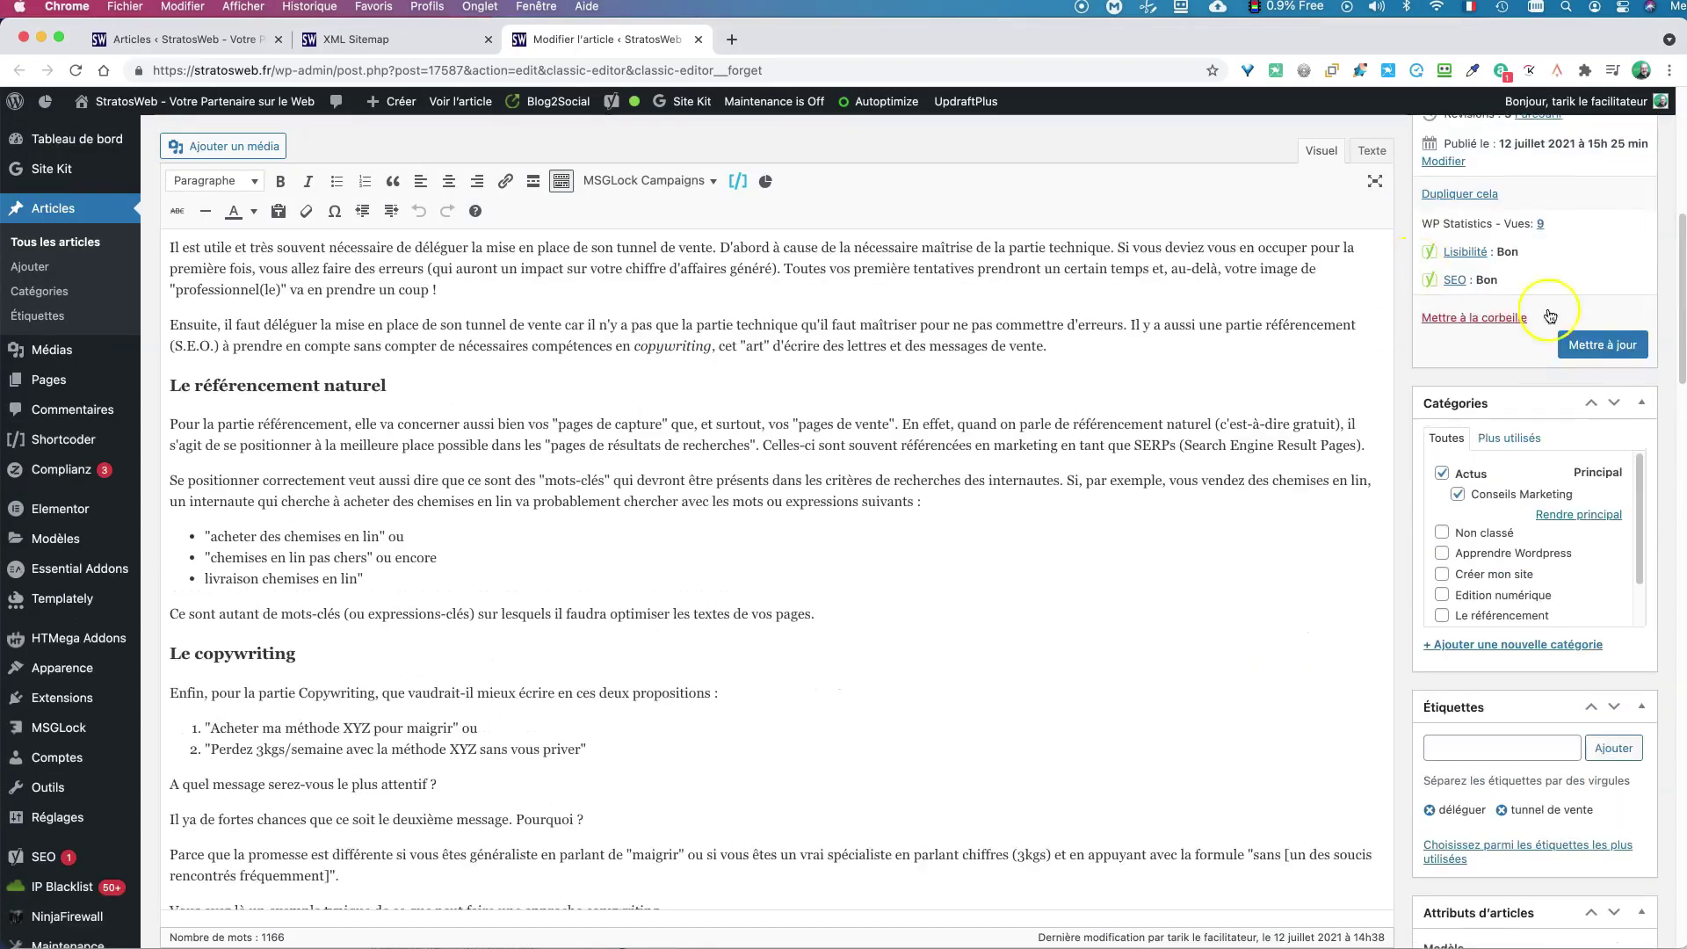
{"action": "scroll", "coordinate": [1415, 358], "scroll_direction": "down", "scroll_amount": 7}
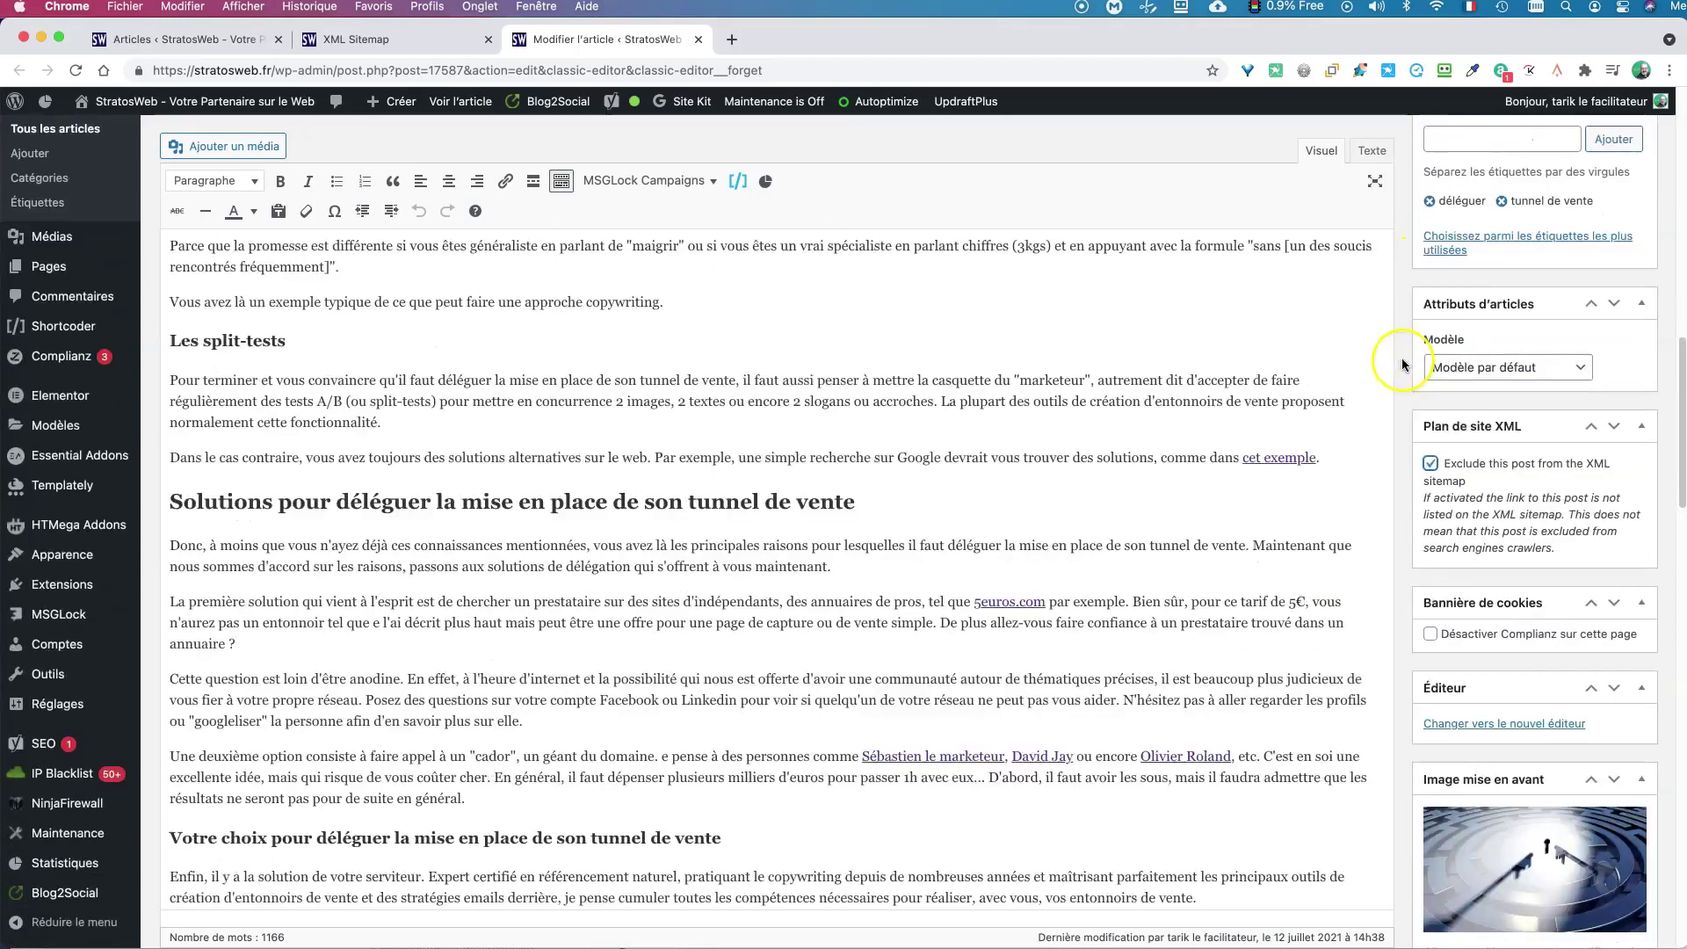
{"action": "scroll", "coordinate": [1402, 362], "scroll_direction": "down", "scroll_amount": 2}
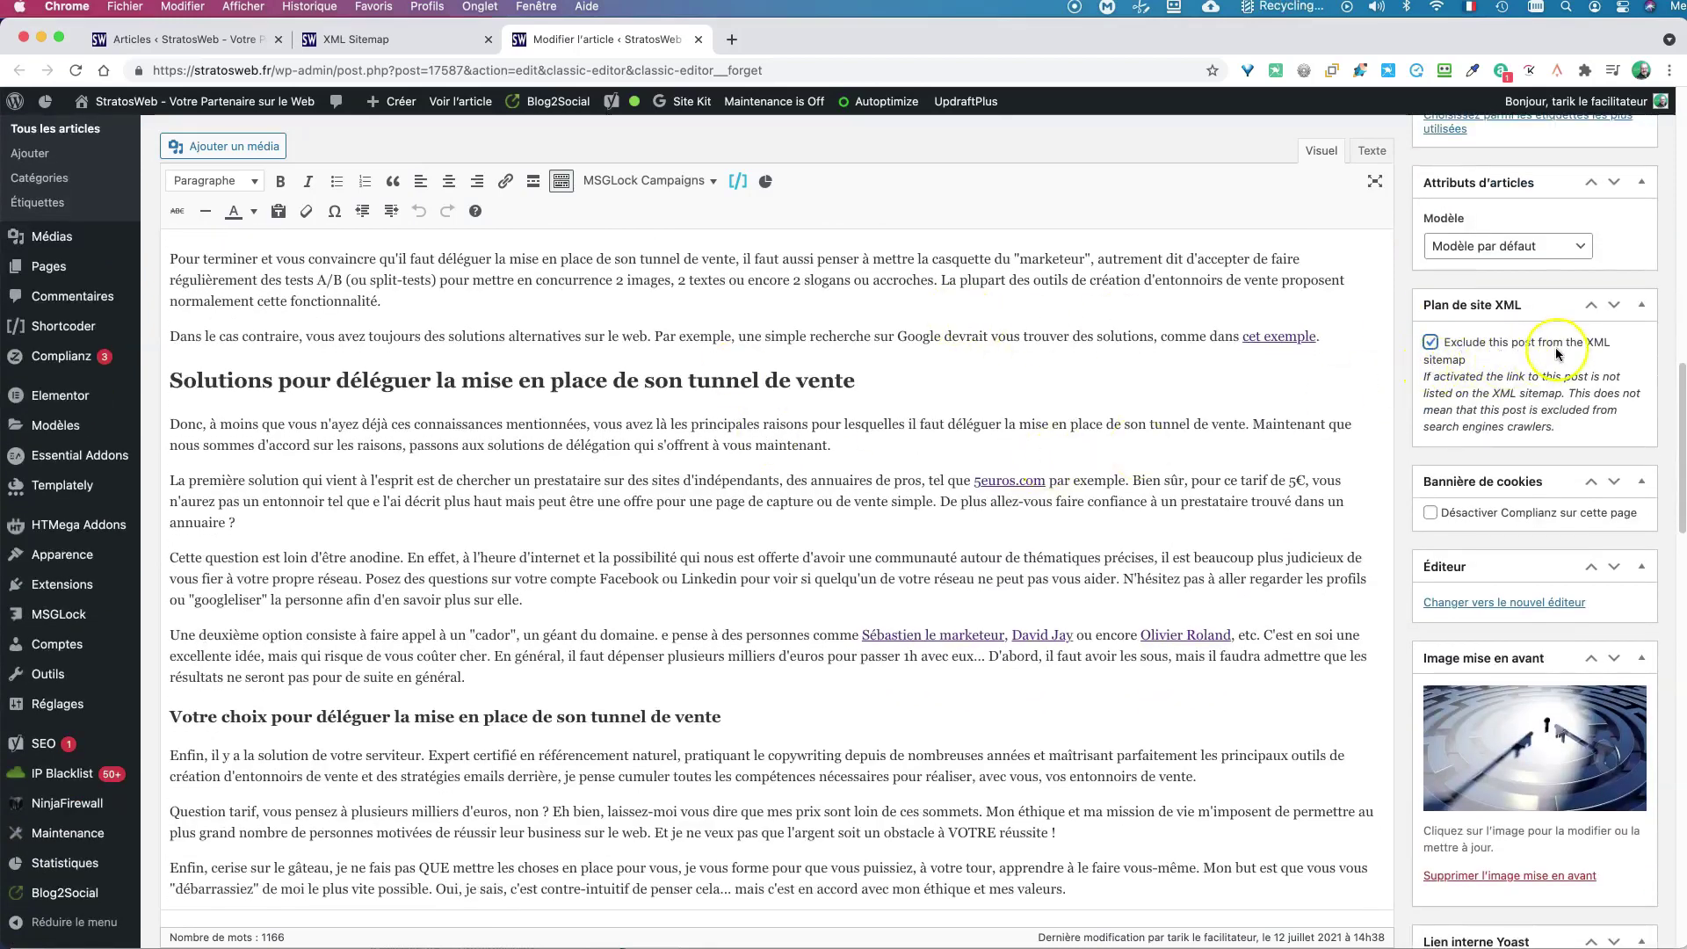
- Disable the "Exclude this post from the XML sitemap" option for the article being edited
{"action": "left_click", "coordinate": [1431, 342]}
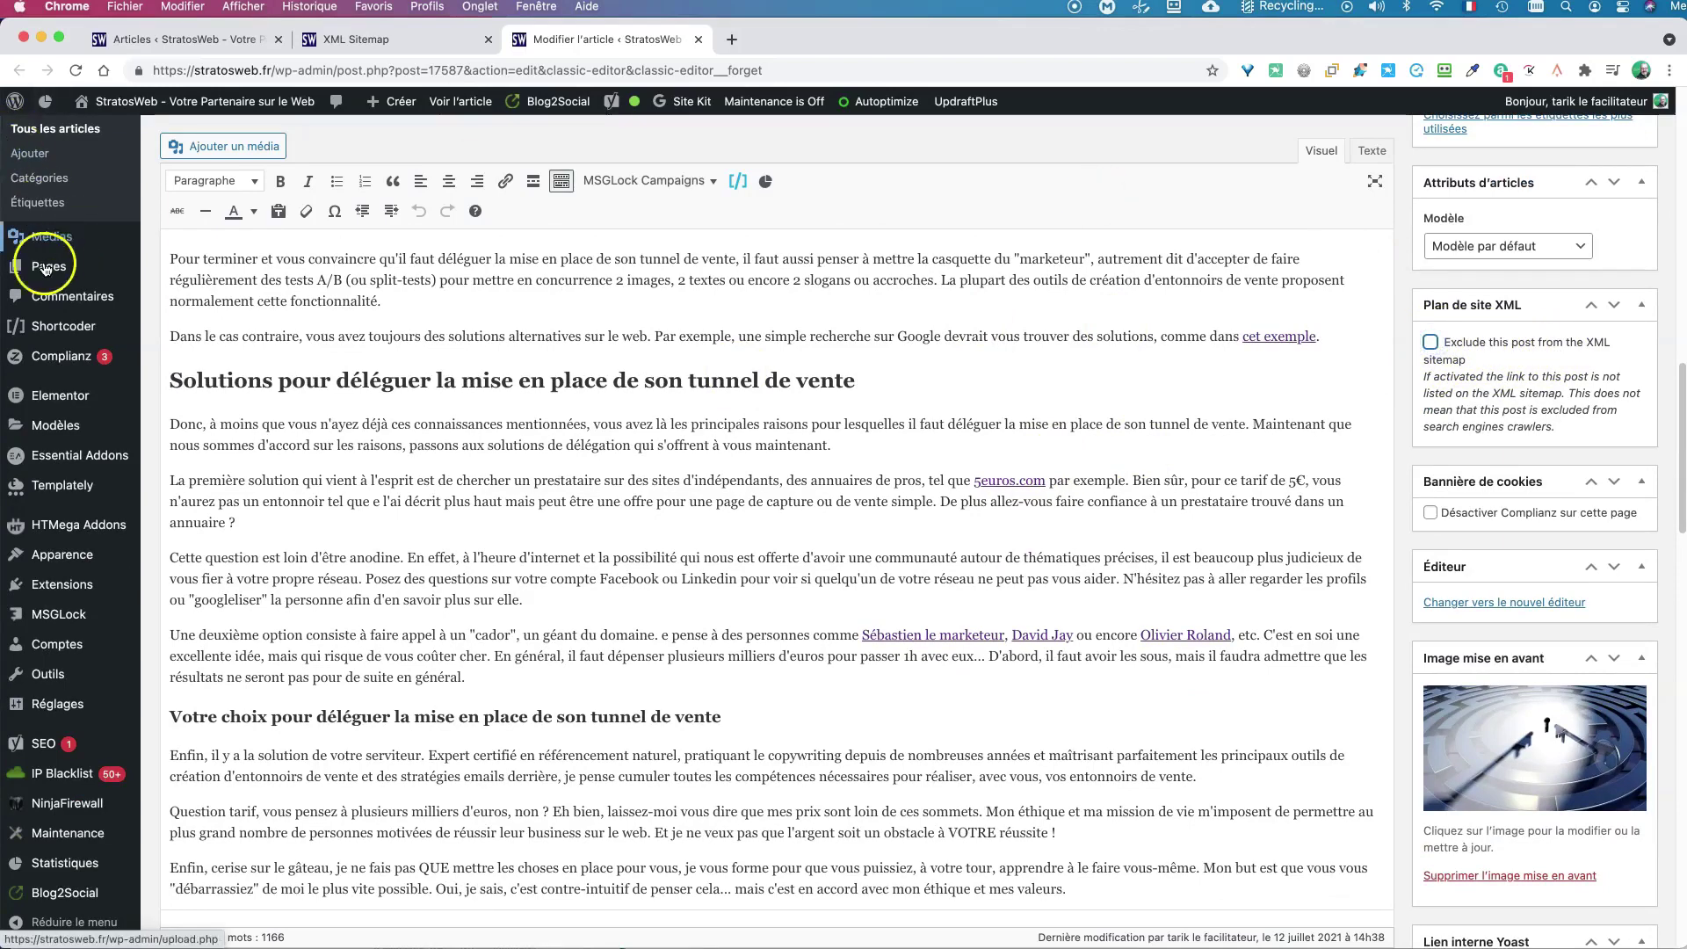
- From the media library, open the full edit page of the image 51faf8ba-mask-group-a.png
{"action": "mouse_move", "coordinate": [53, 237]}
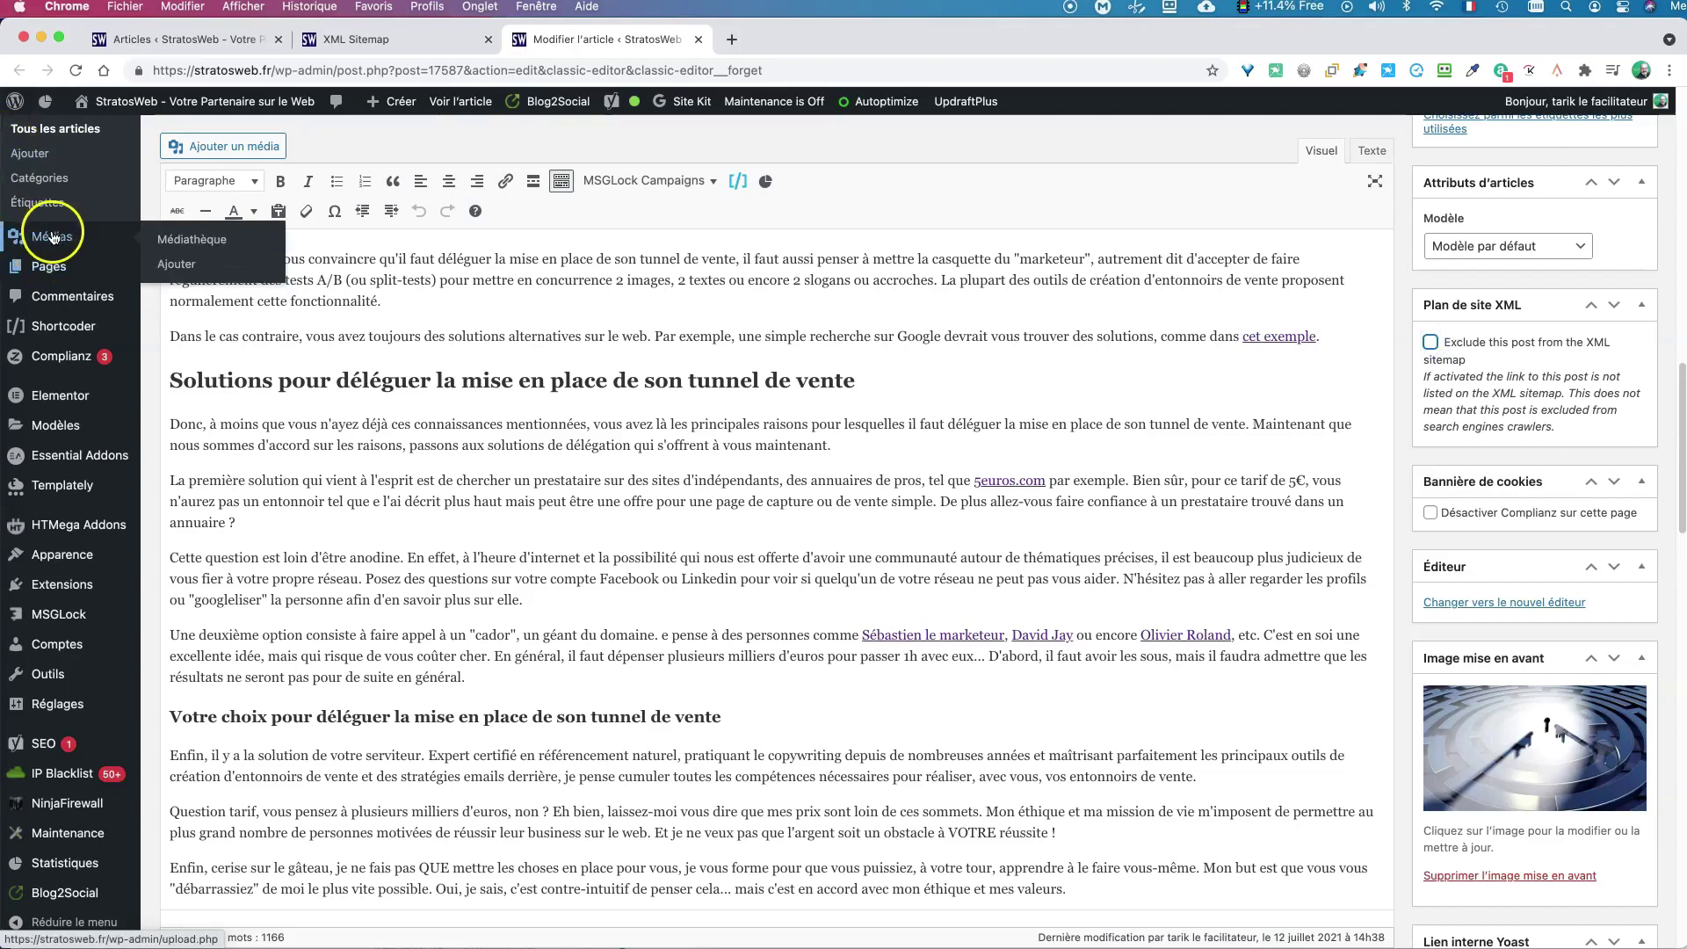
{"action": "mouse_move", "coordinate": [57, 270]}
{"action": "left_click", "coordinate": [67, 236]}
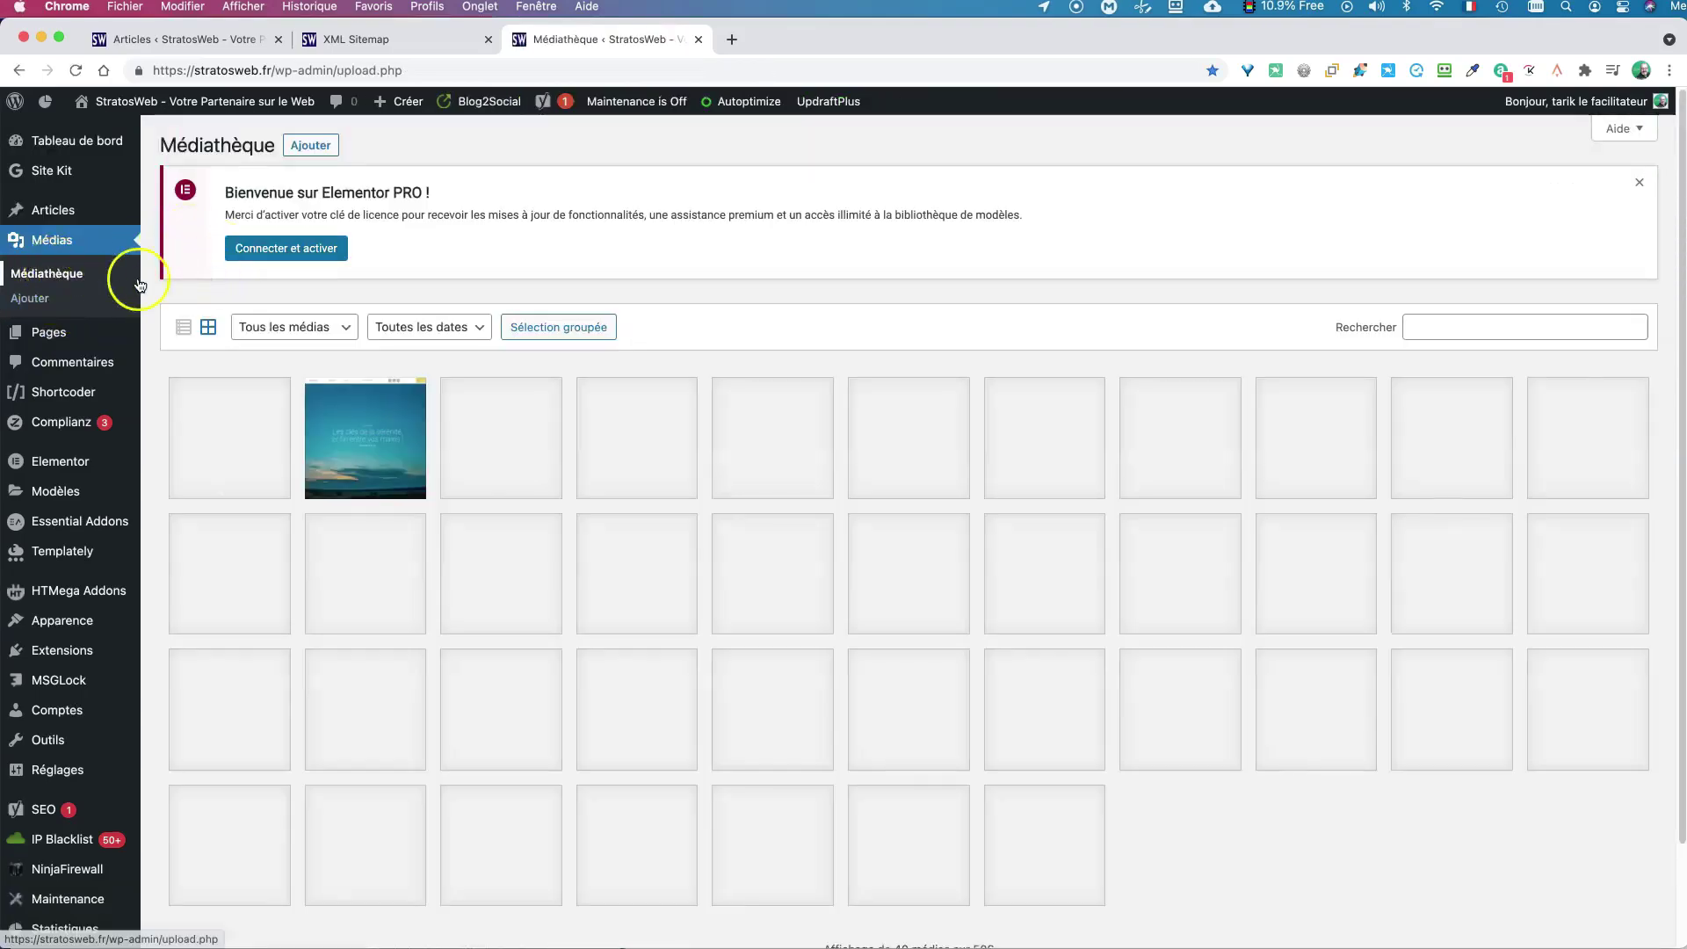
{"action": "scroll", "coordinate": [387, 299], "scroll_direction": "down", "scroll_amount": 1}
{"action": "scroll", "coordinate": [386, 298], "scroll_direction": "down", "scroll_amount": 2}
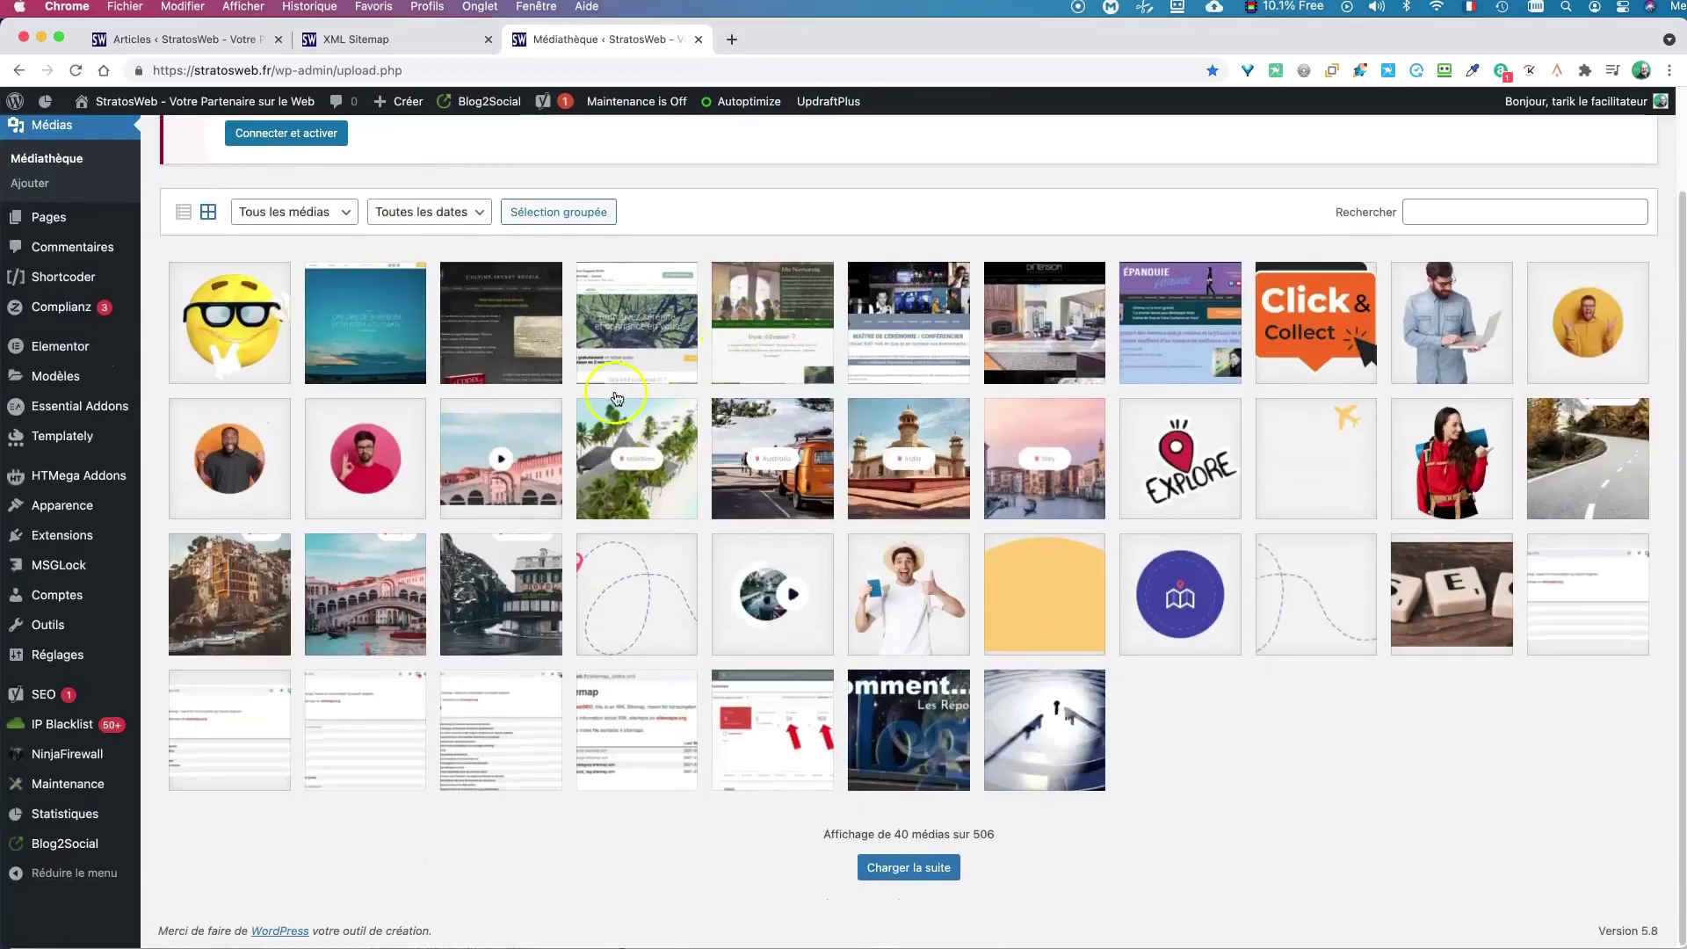
{"action": "left_click", "coordinate": [392, 439]}
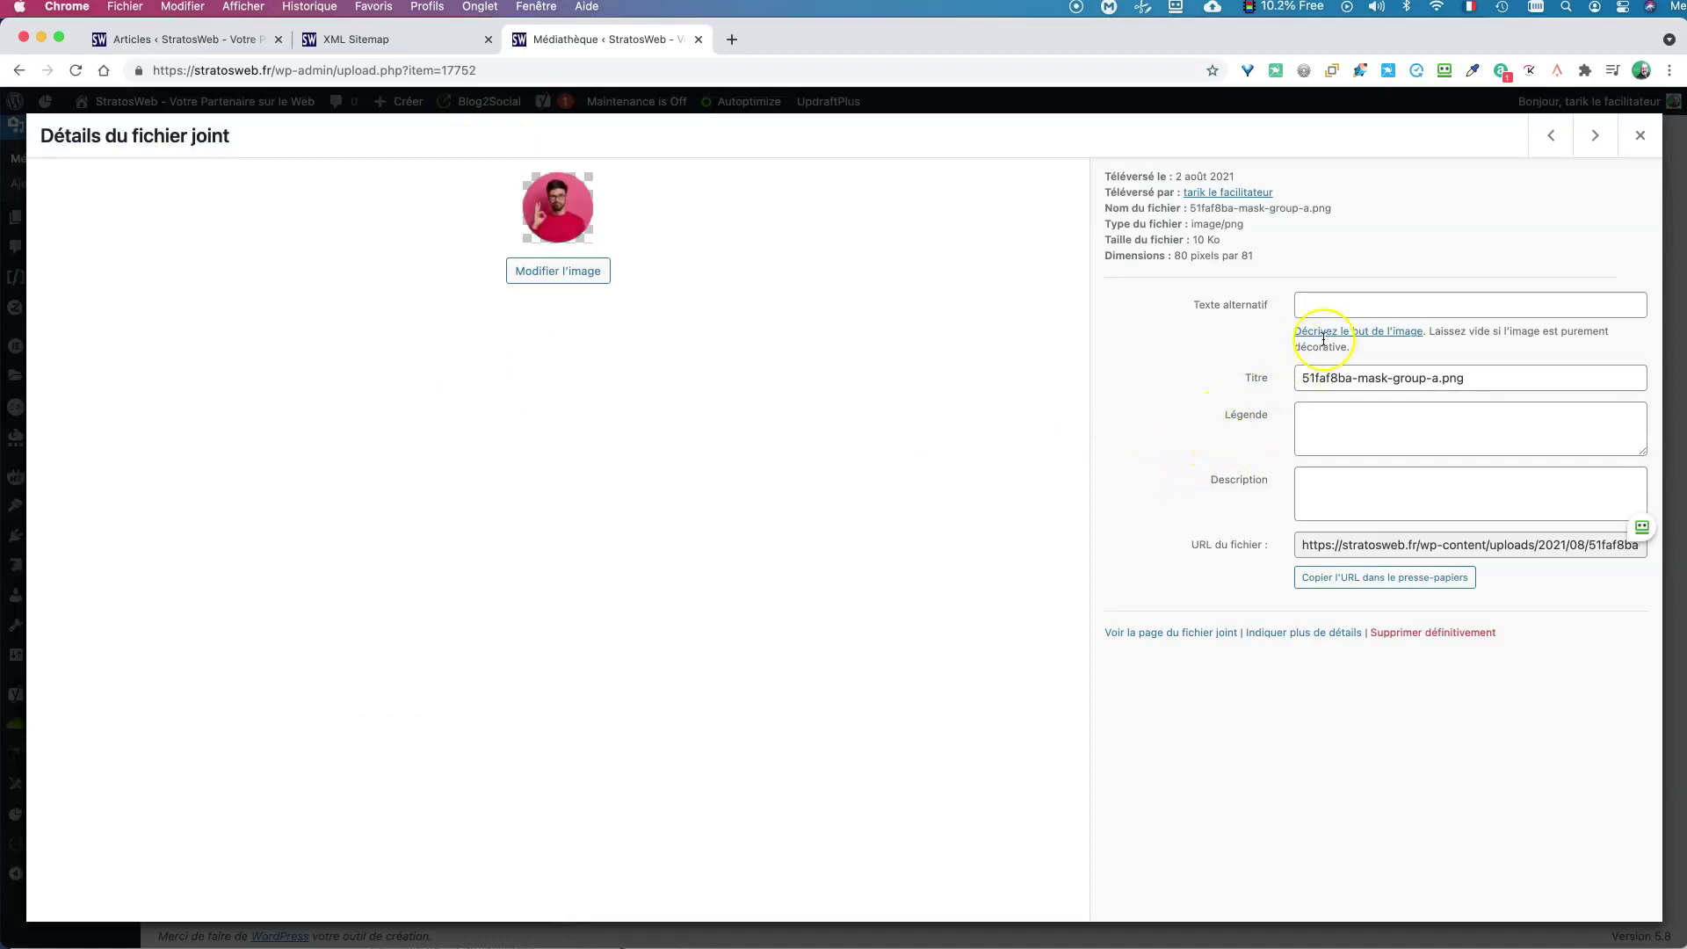
{"action": "left_click", "coordinate": [1313, 633]}
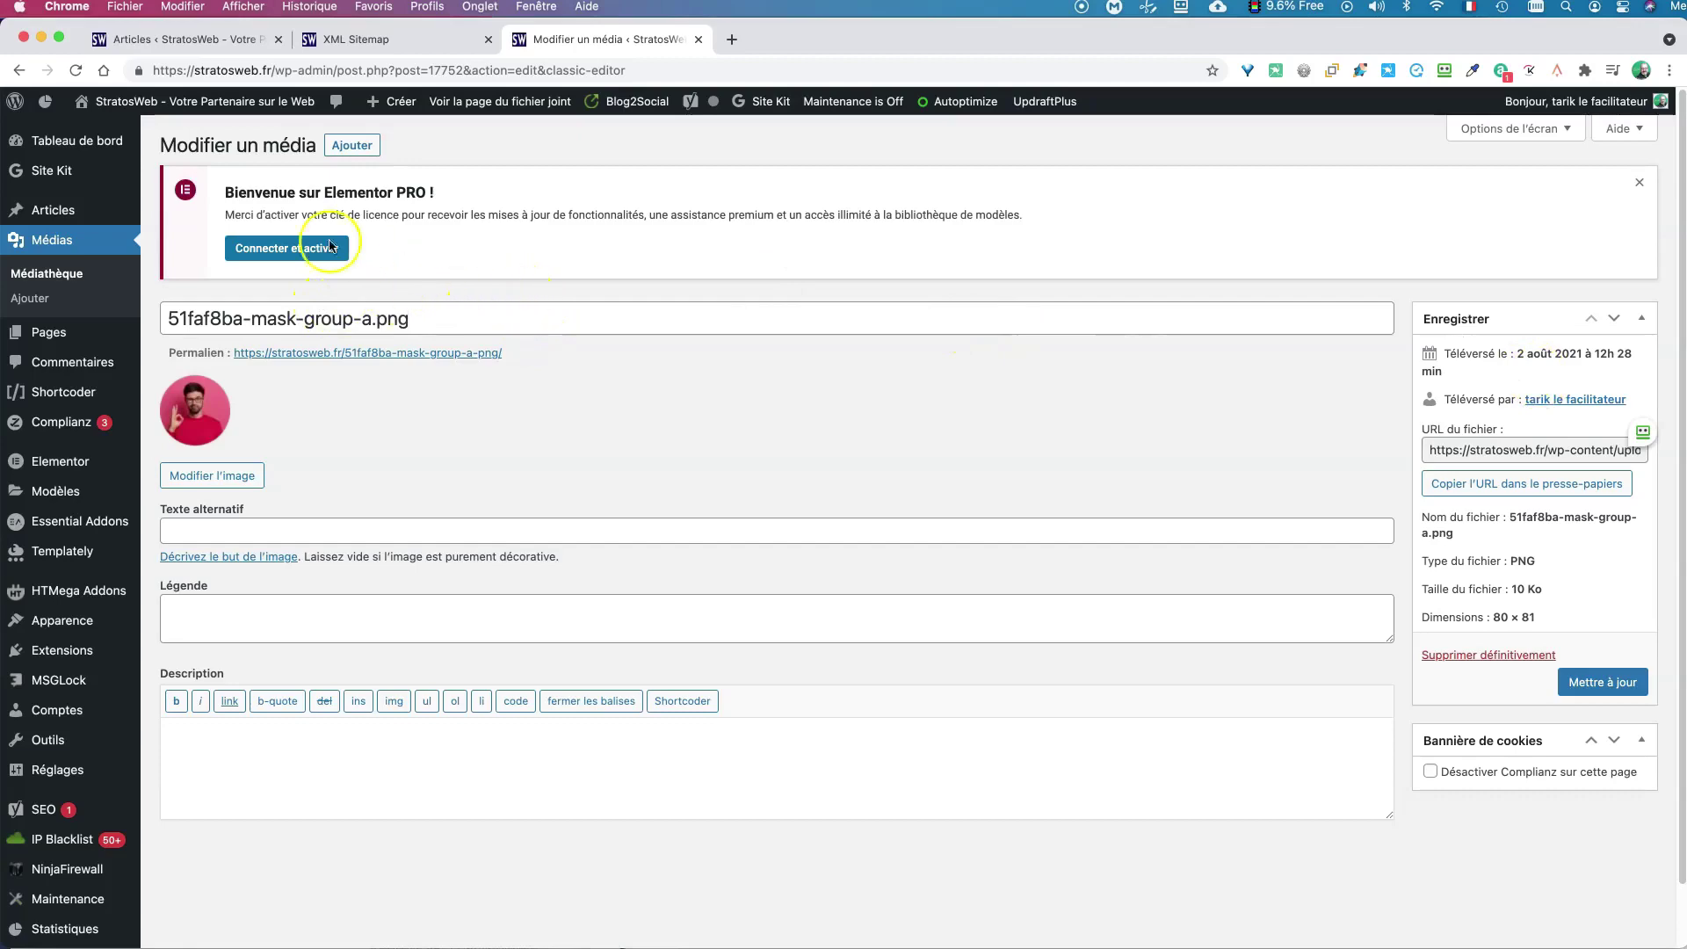
- Examine the sitemap types listed in the XML sitemap index and return to the image's edit page
{"action": "mouse_move", "coordinate": [32, 210]}
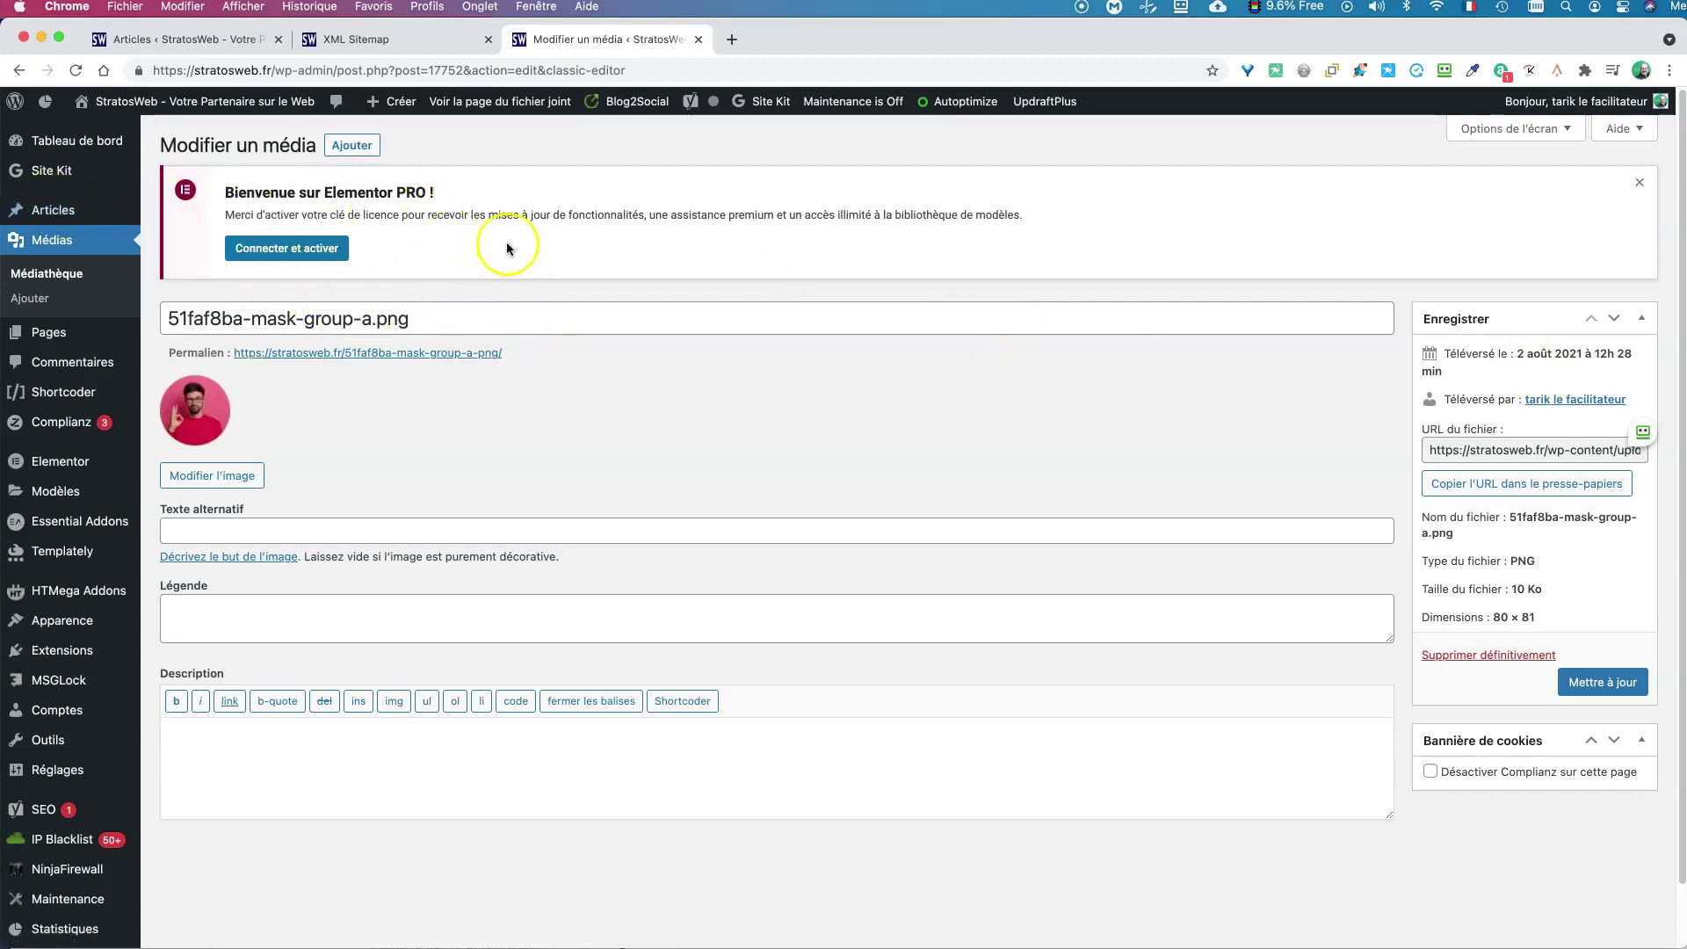
{"action": "left_click", "coordinate": [378, 39]}
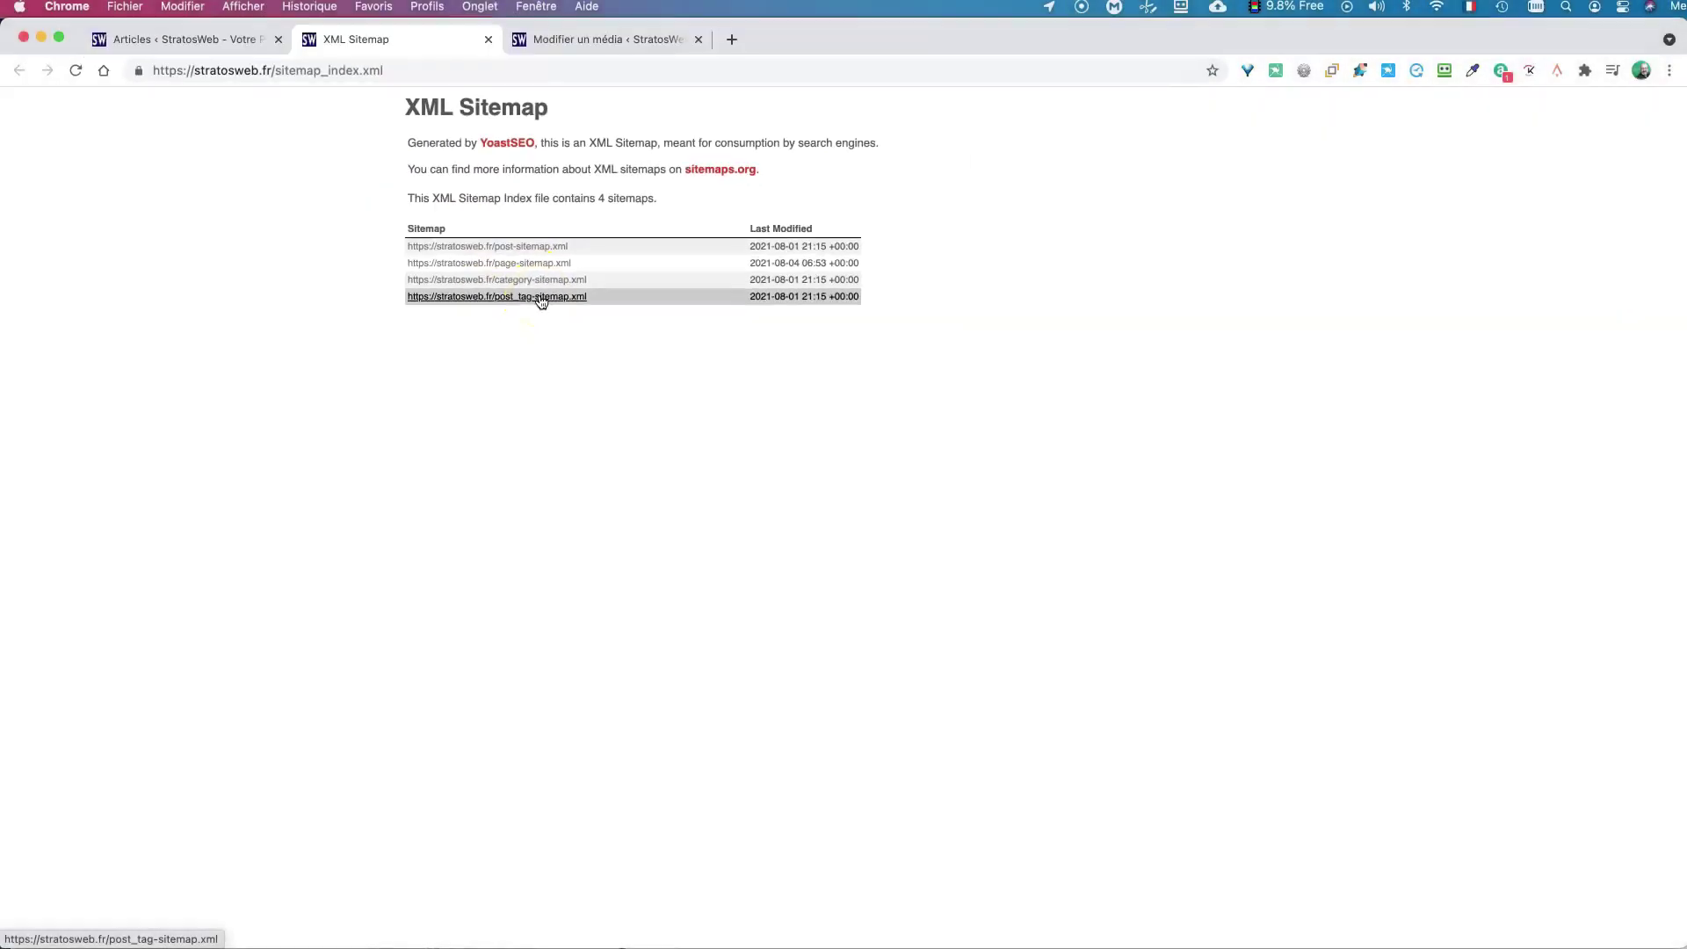
{"action": "left_click", "coordinate": [564, 38]}
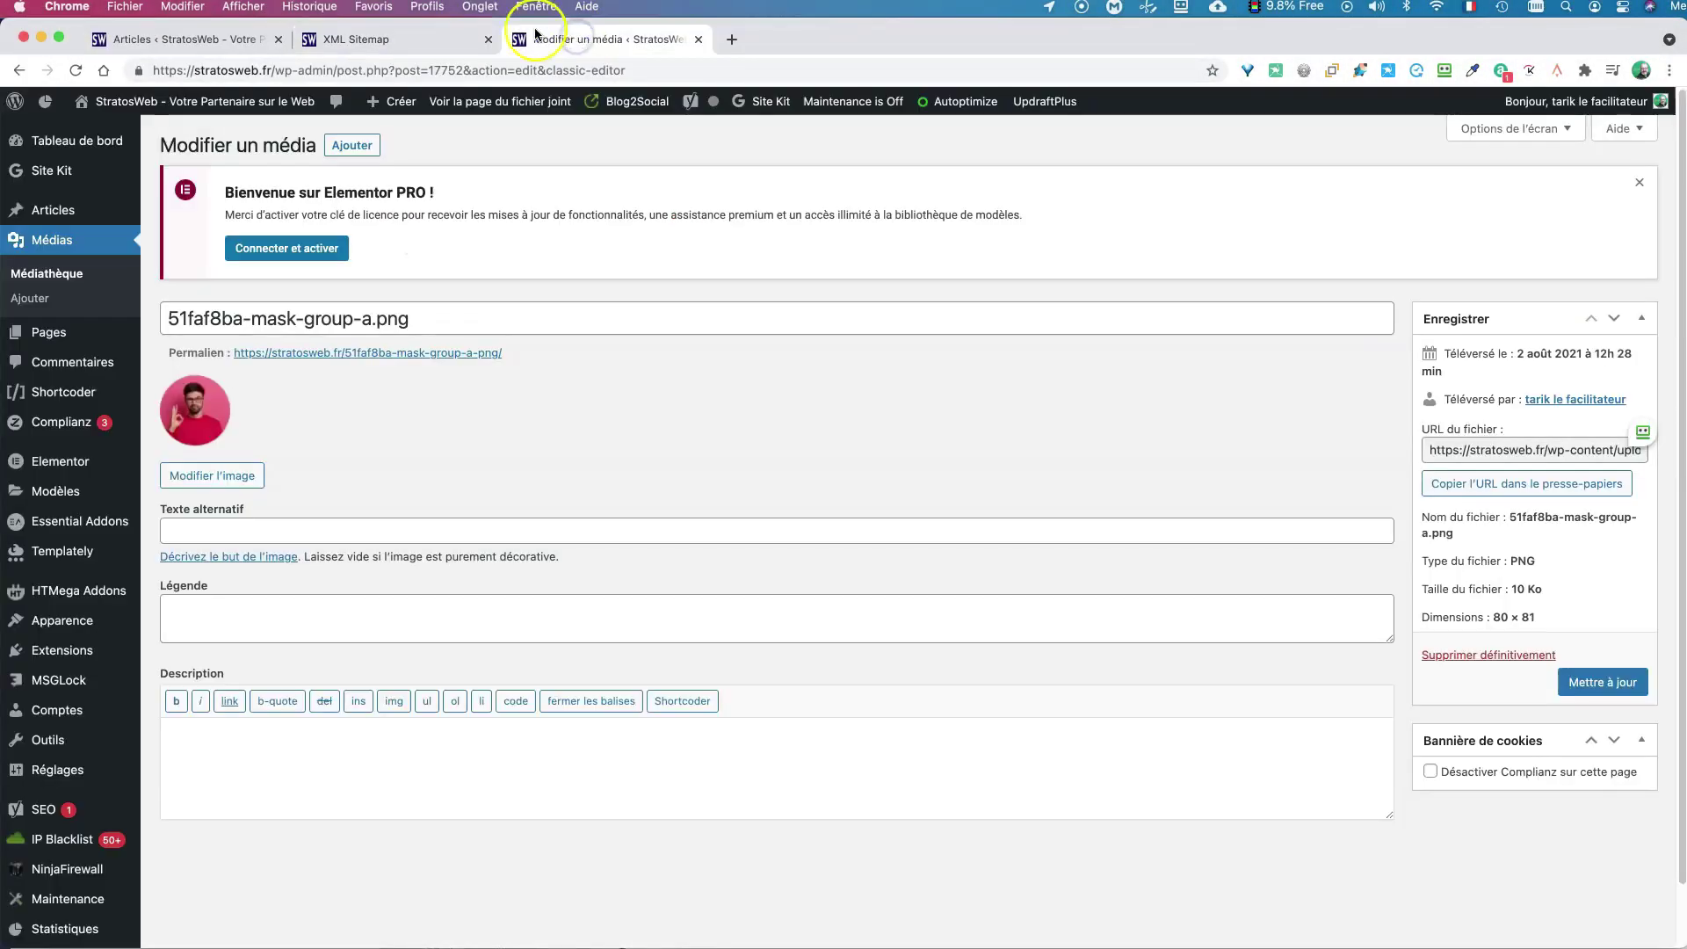
- From the list of pages, open the "Accueil" page in the Classic Editor in a new browser tab
{"action": "mouse_move", "coordinate": [67, 337]}
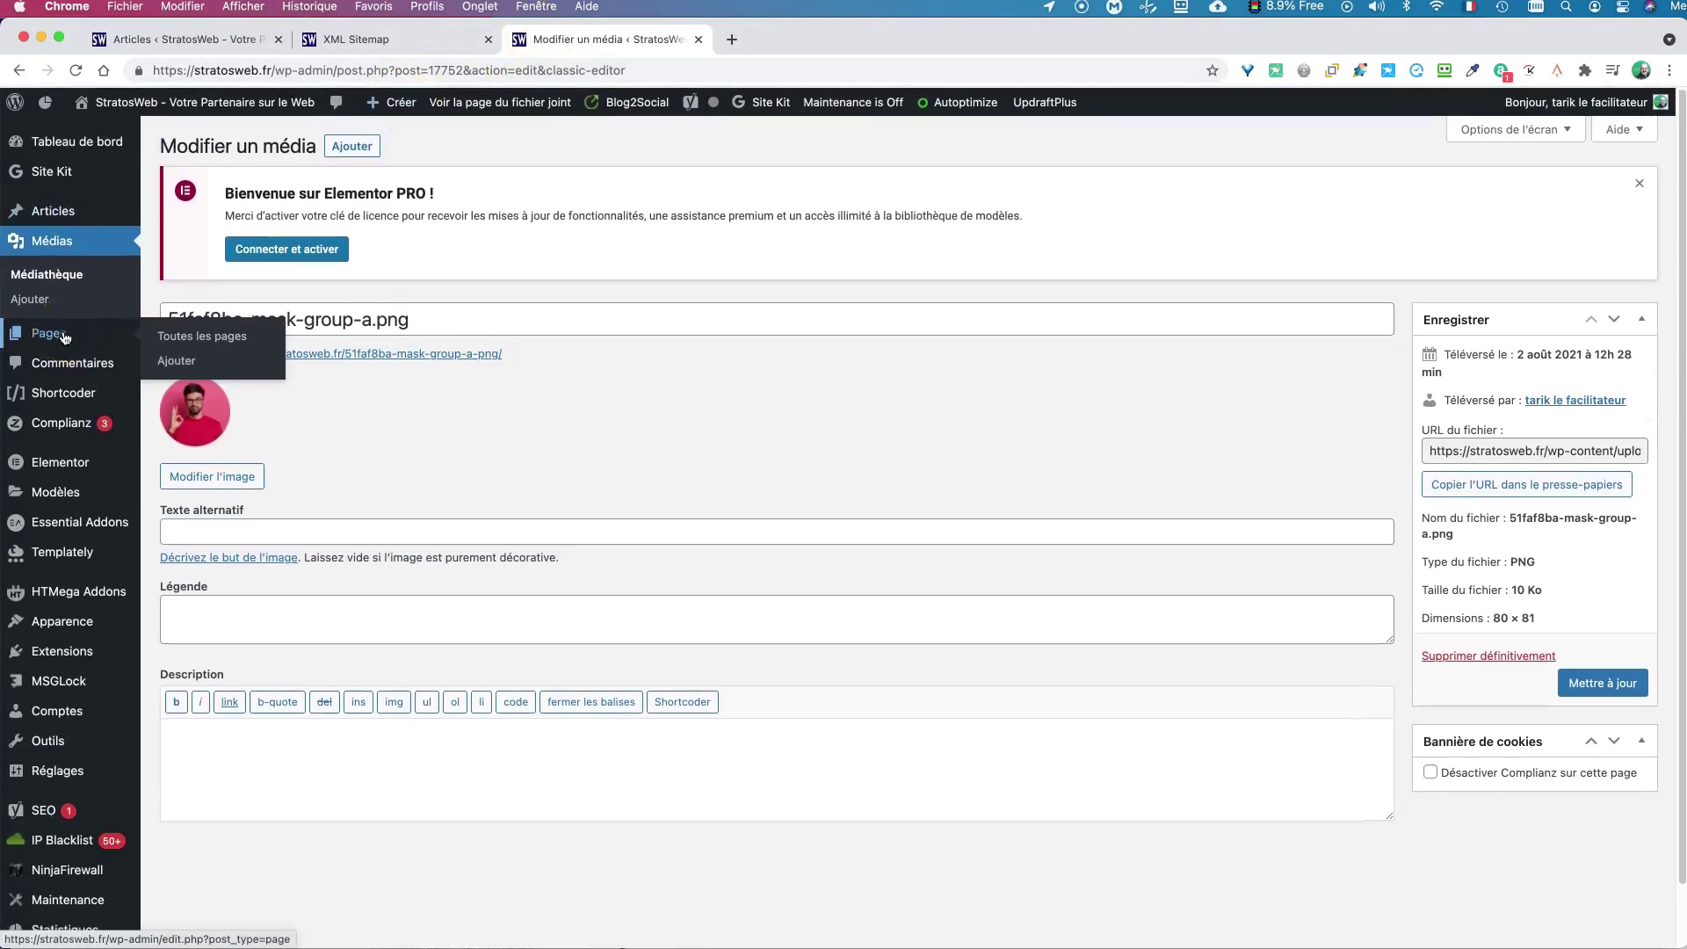
{"action": "scroll", "coordinate": [65, 334], "scroll_direction": "down", "scroll_amount": 2}
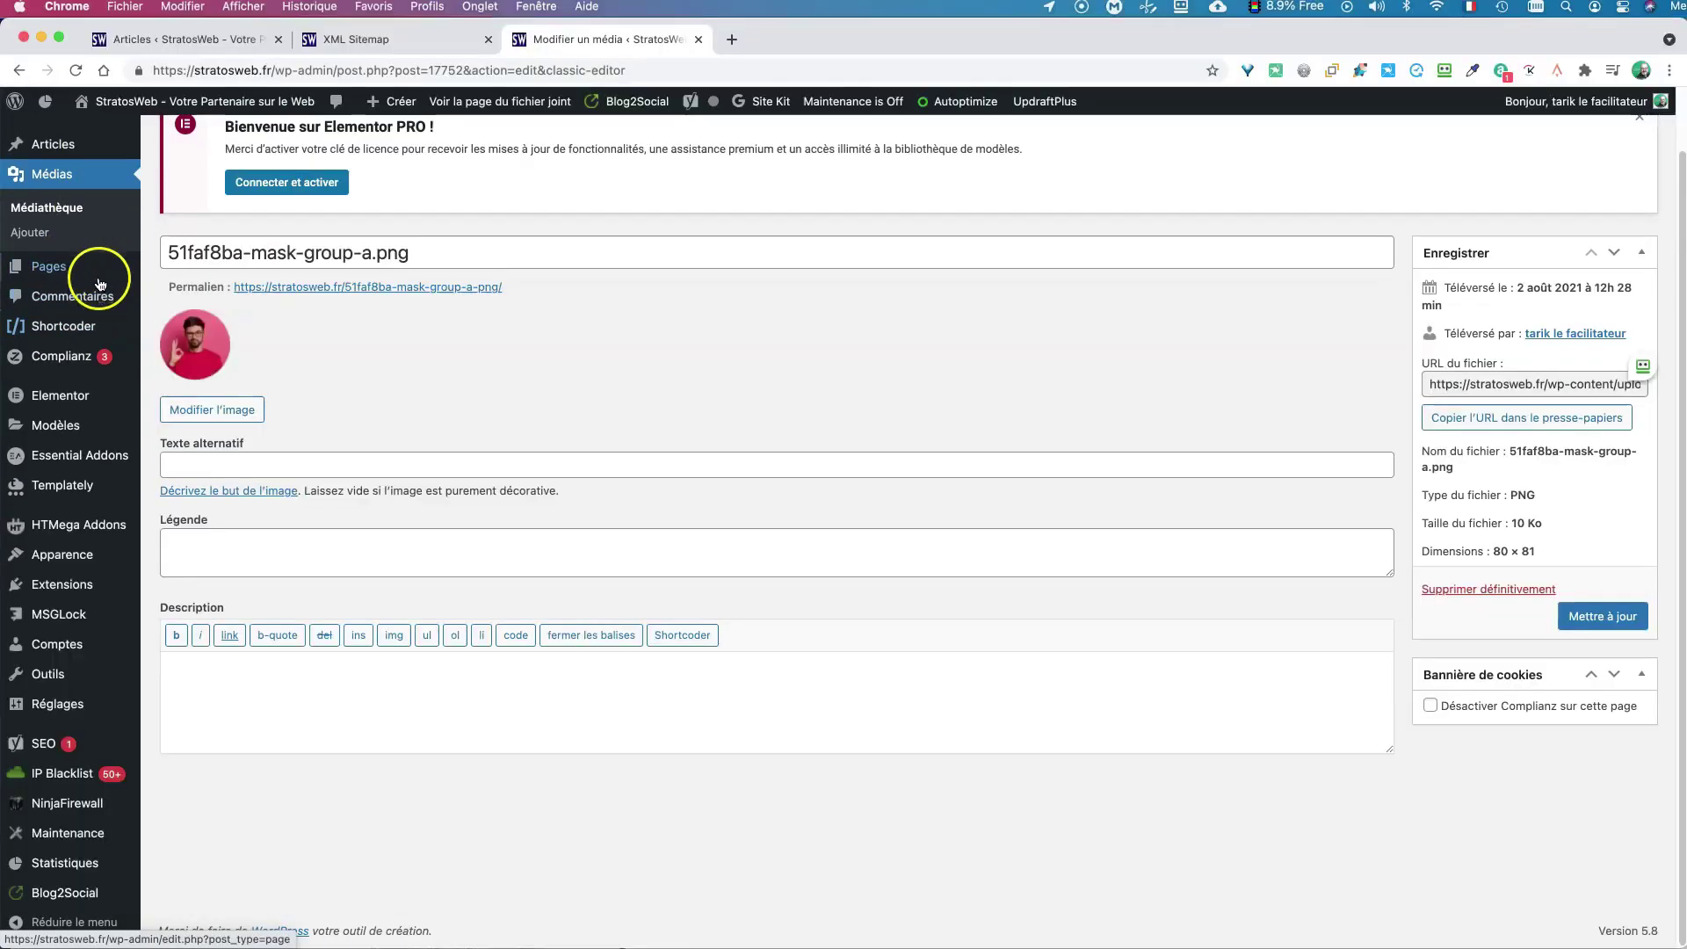
{"action": "mouse_move", "coordinate": [56, 266]}
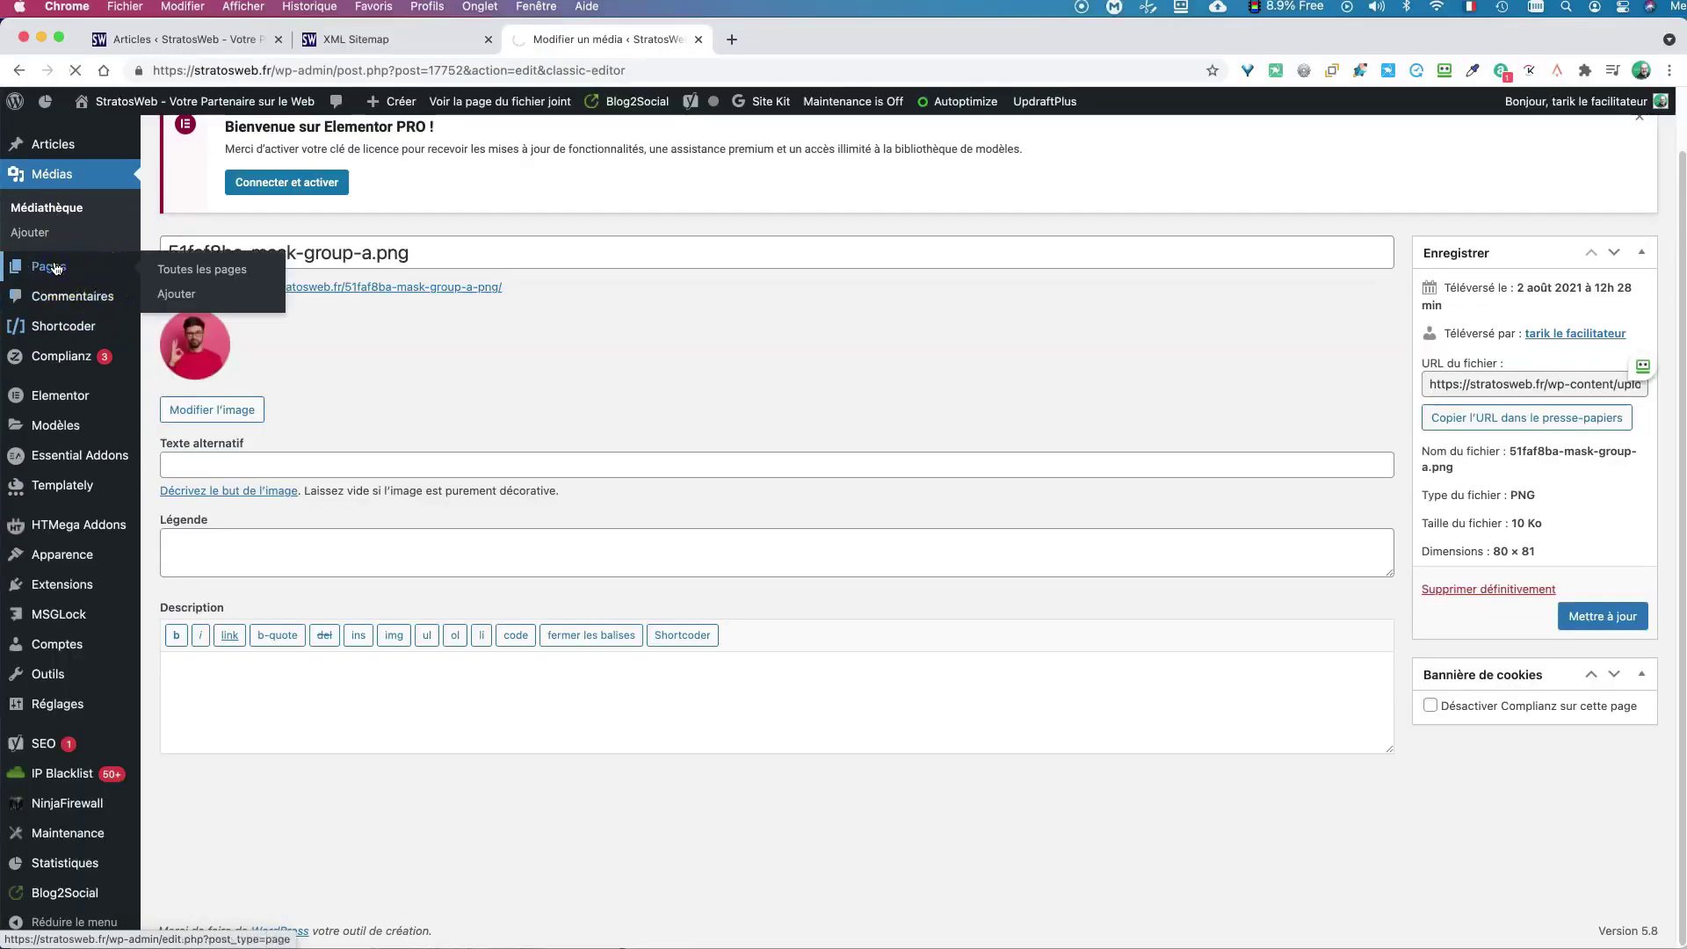
{"action": "left_click", "coordinate": [57, 268]}
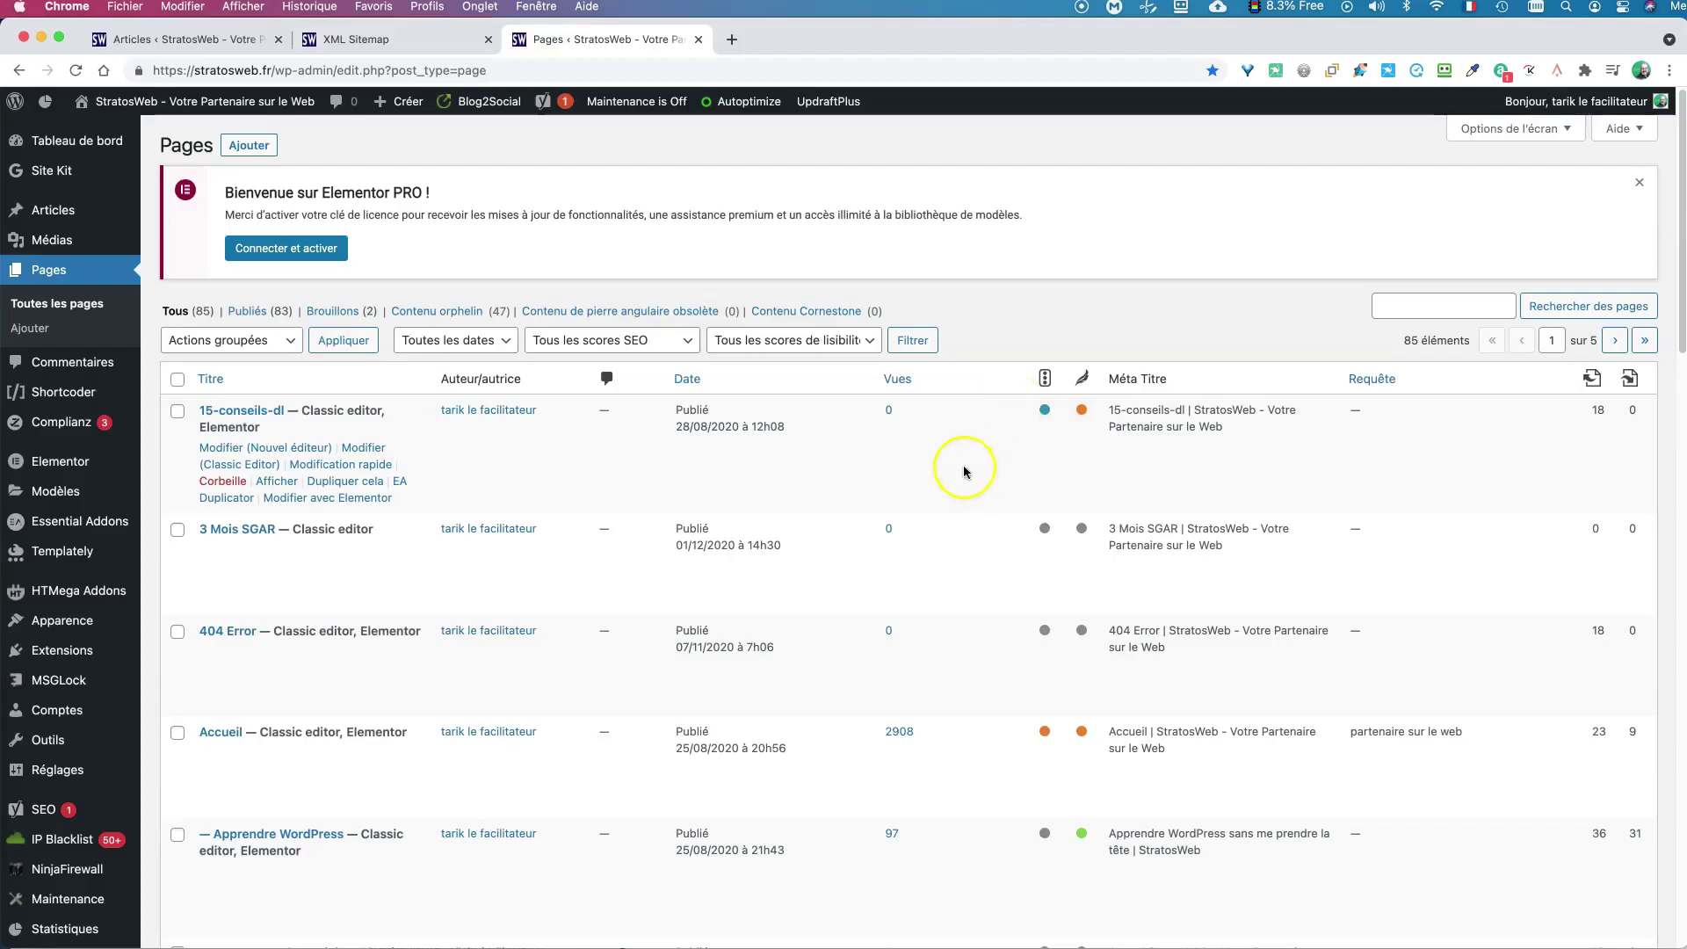
{"action": "scroll", "coordinate": [912, 469], "scroll_direction": "down", "scroll_amount": 5}
{"action": "scroll", "coordinate": [810, 413], "scroll_direction": "up", "scroll_amount": 3}
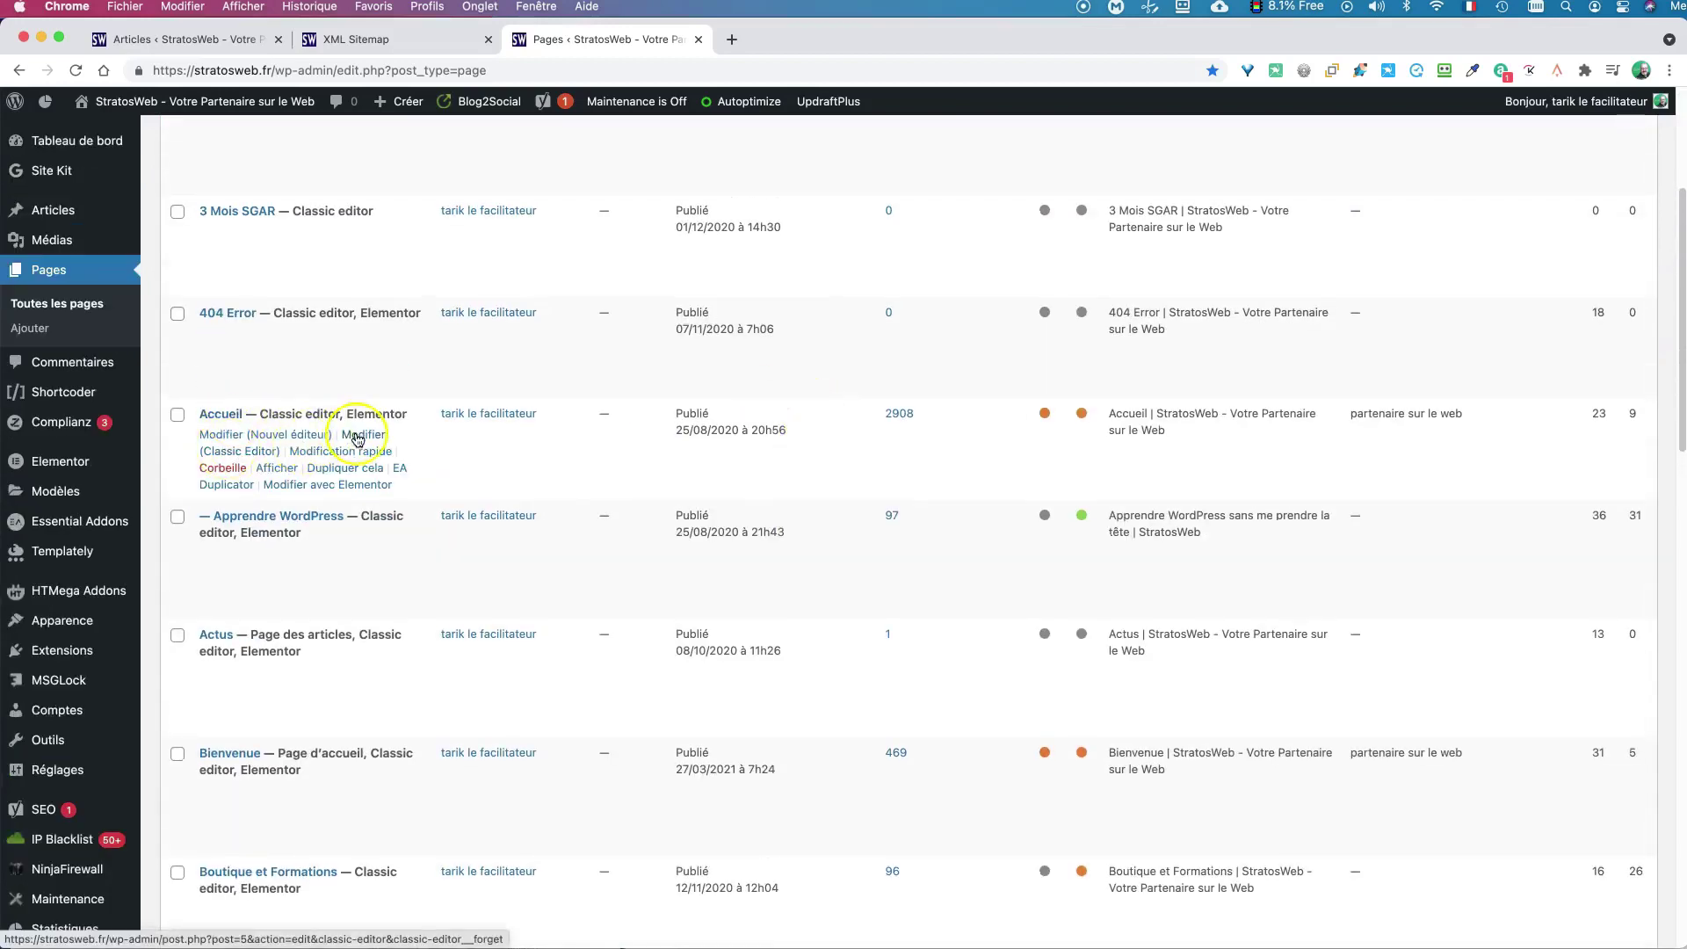
{"action": "right_click", "coordinate": [359, 440]}
{"action": "left_click", "coordinate": [404, 437]}
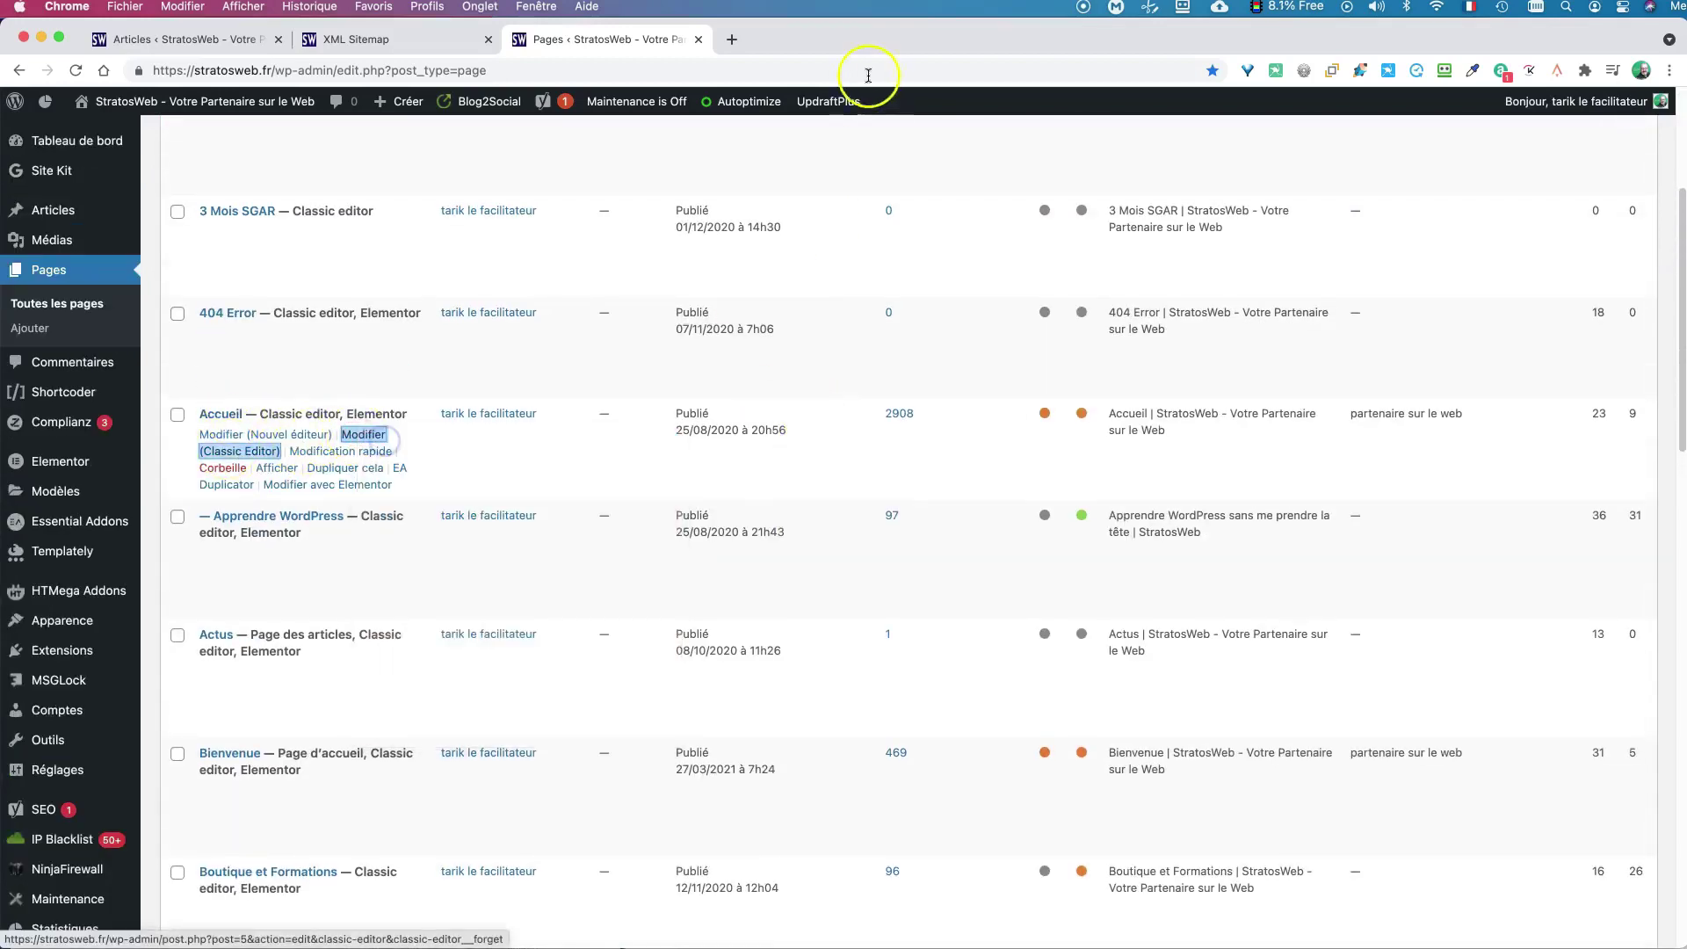
{"action": "left_click", "coordinate": [850, 44]}
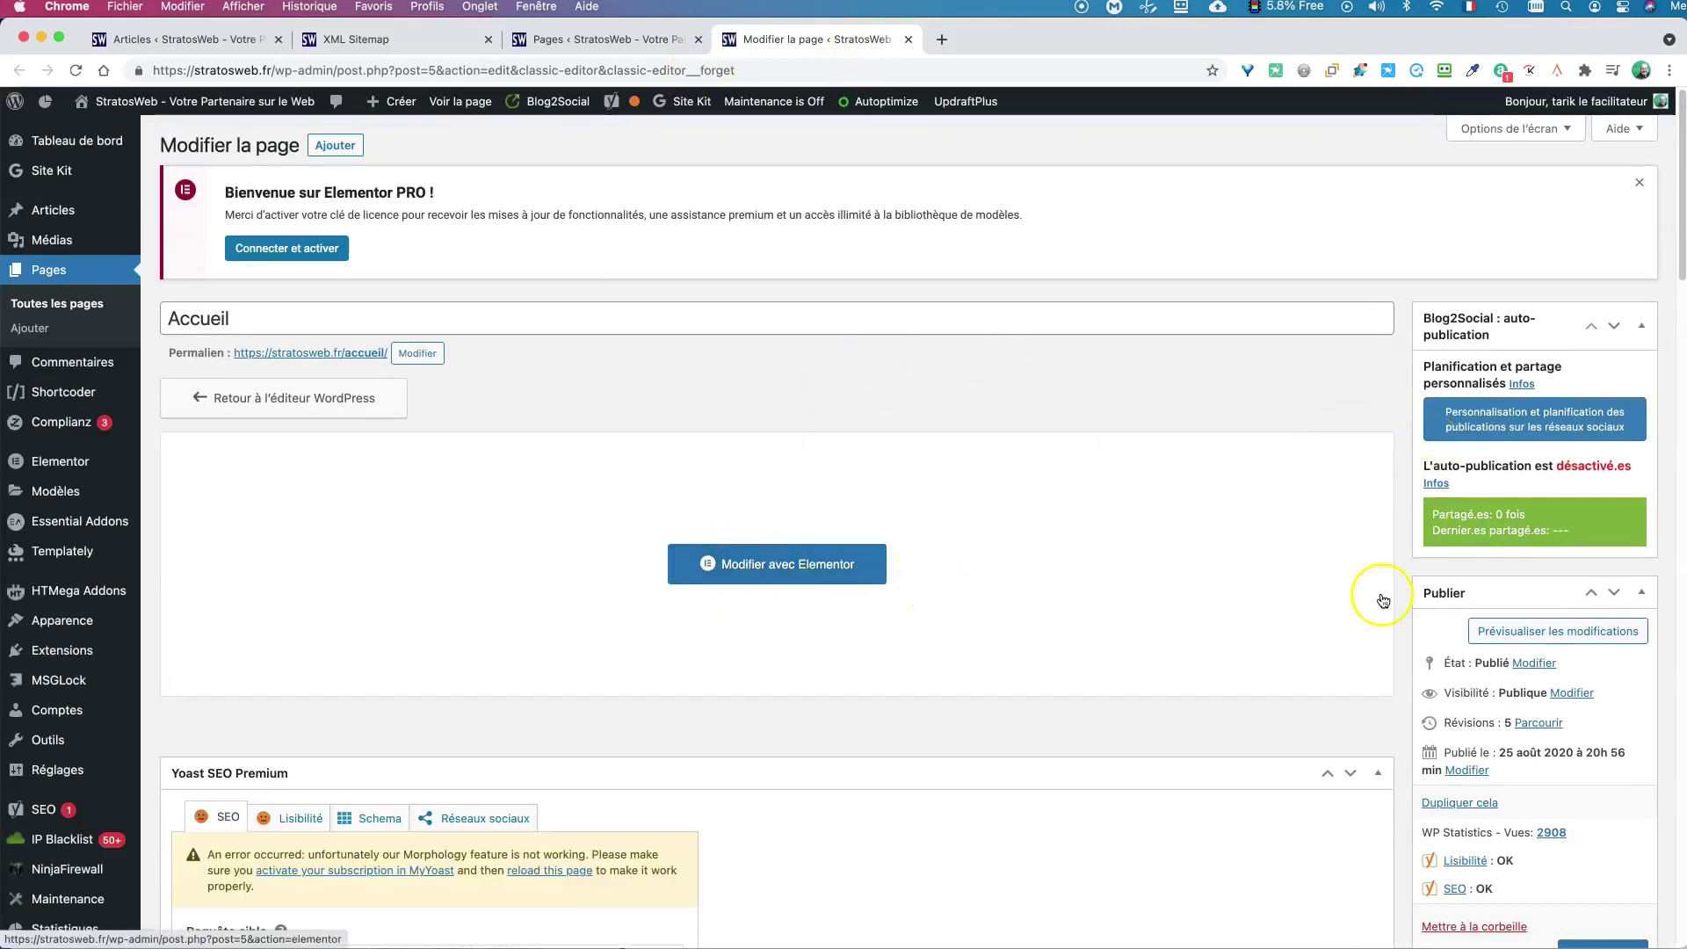
- Try out the "Exclude this post from the XML sitemap" option on the "Accueil" page
{"action": "scroll", "coordinate": [1398, 694], "scroll_direction": "down", "scroll_amount": 10}
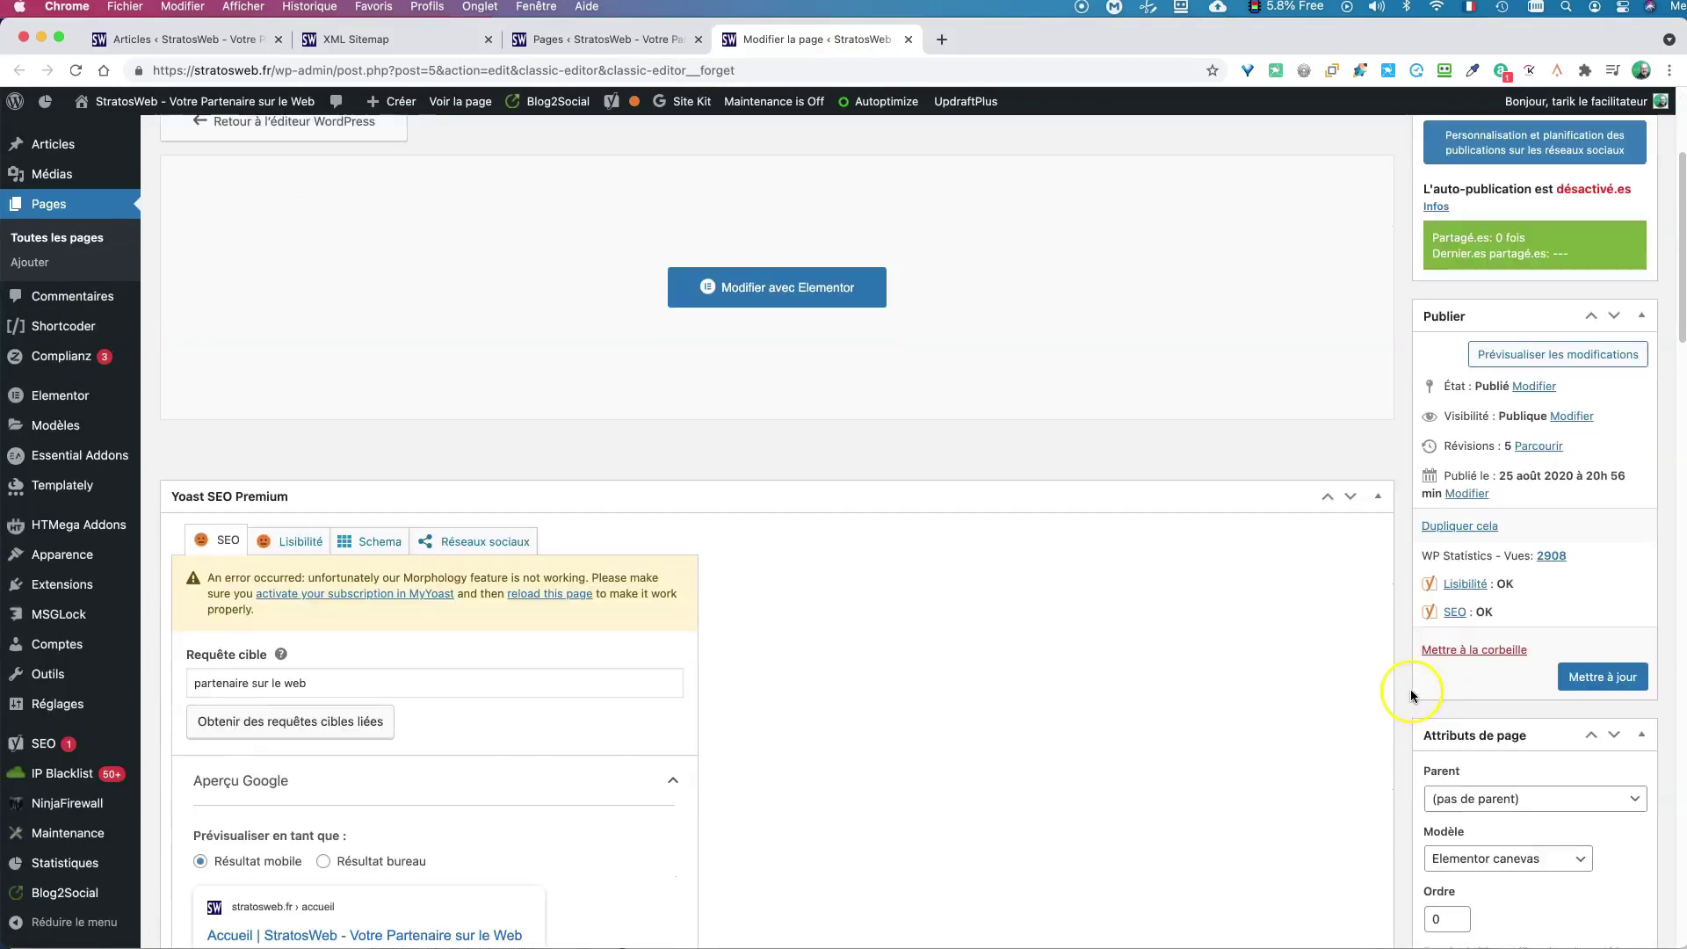
{"action": "scroll", "coordinate": [1437, 626], "scroll_direction": "up", "scroll_amount": 3}
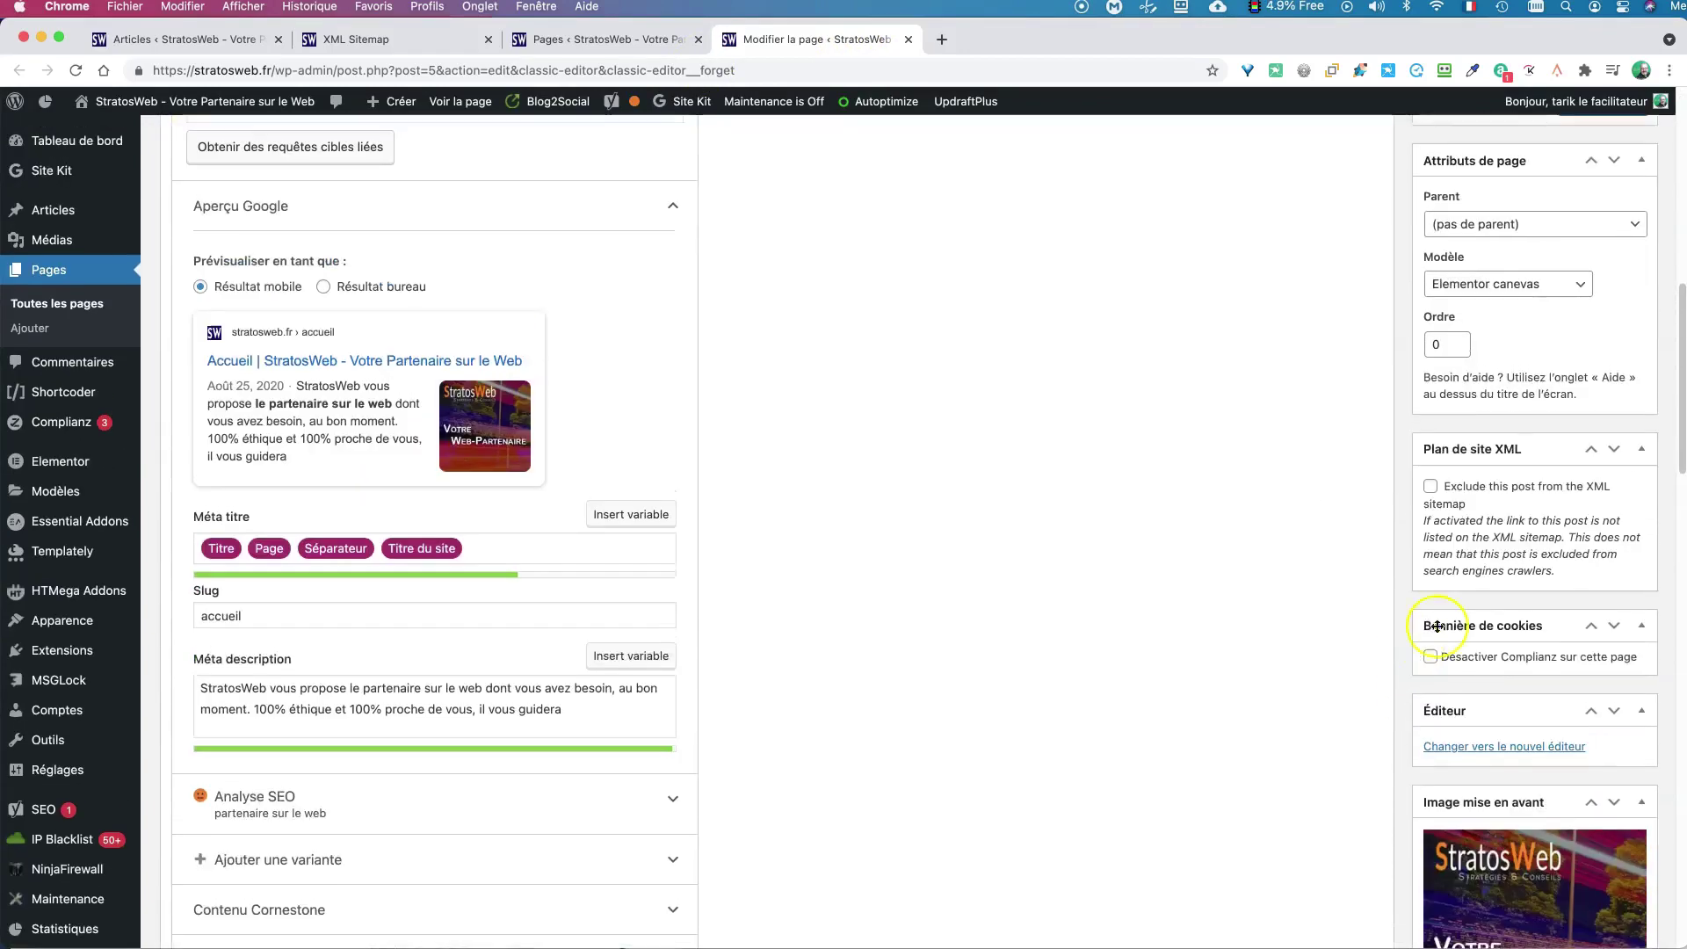
{"action": "left_click", "coordinate": [1432, 485]}
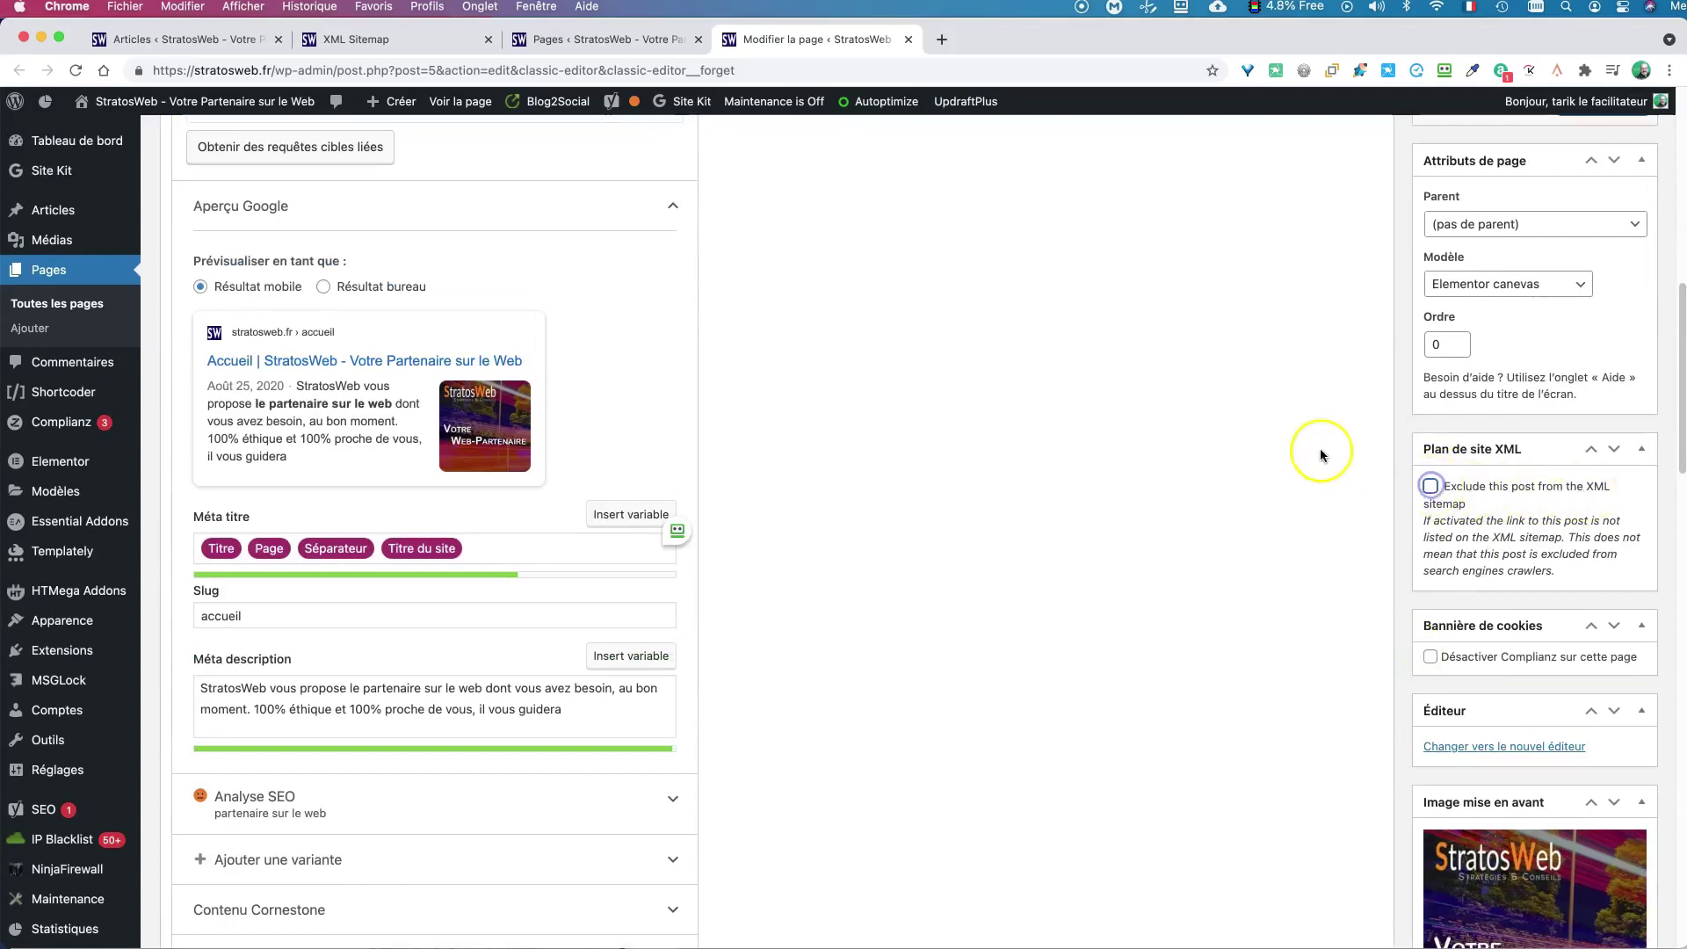
- From the list of article categories, open the "Apprendre Wordpress" category for editing
{"action": "scroll", "coordinate": [1318, 452], "scroll_direction": "up", "scroll_amount": 15}
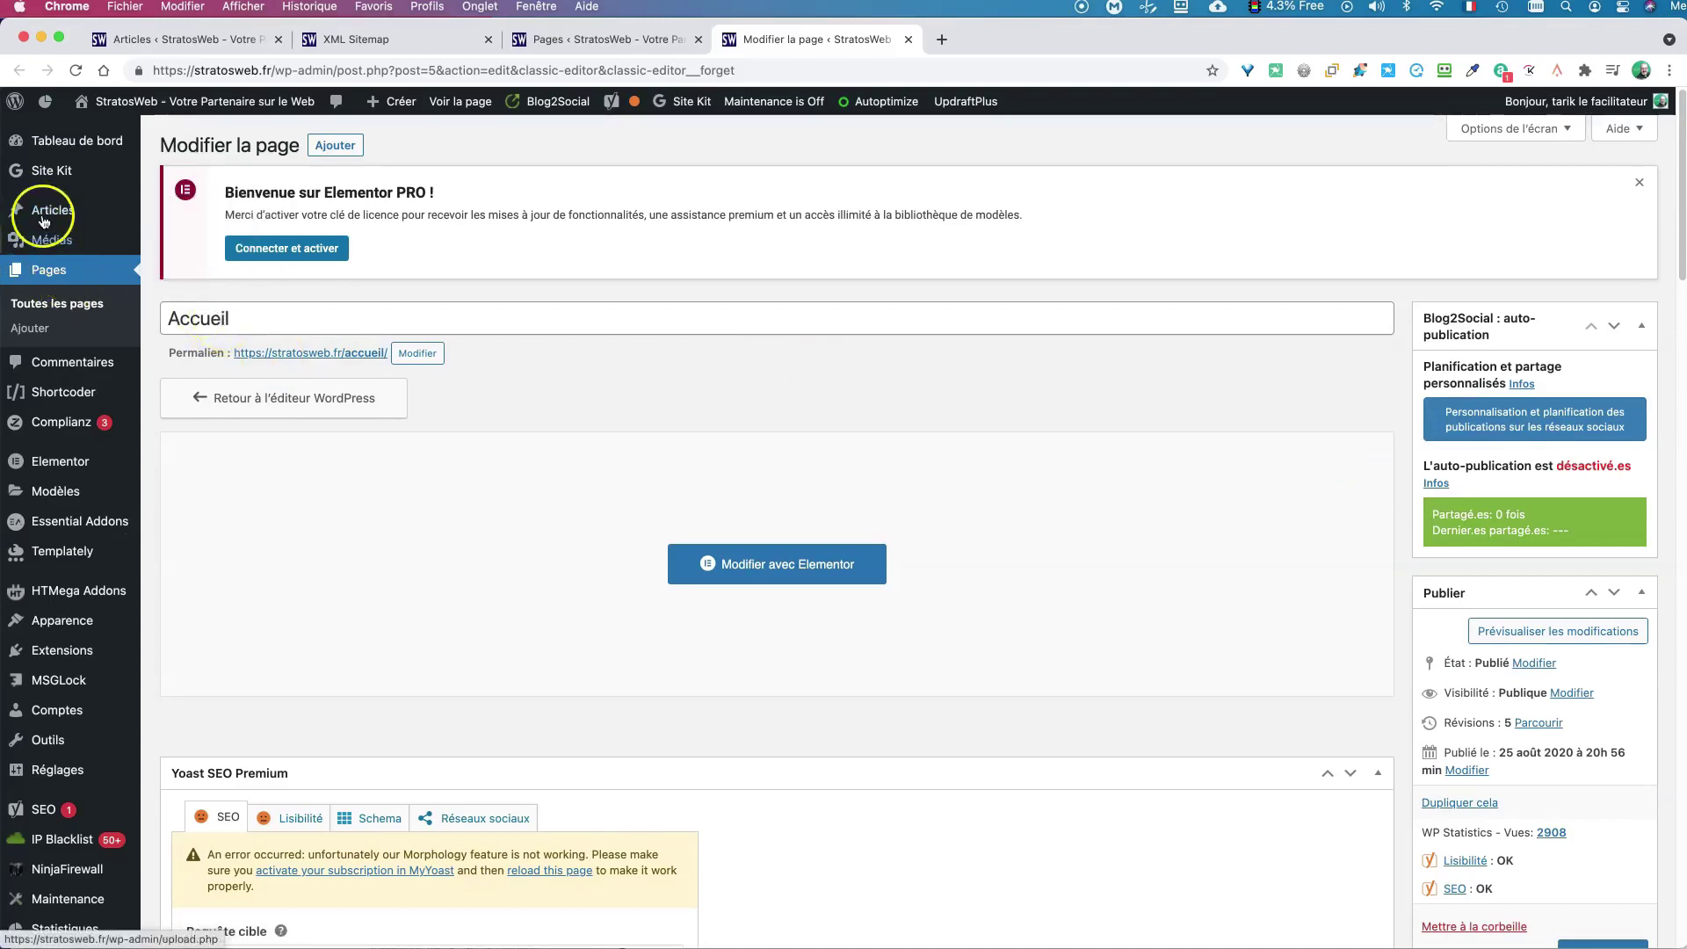
{"action": "mouse_move", "coordinate": [39, 215]}
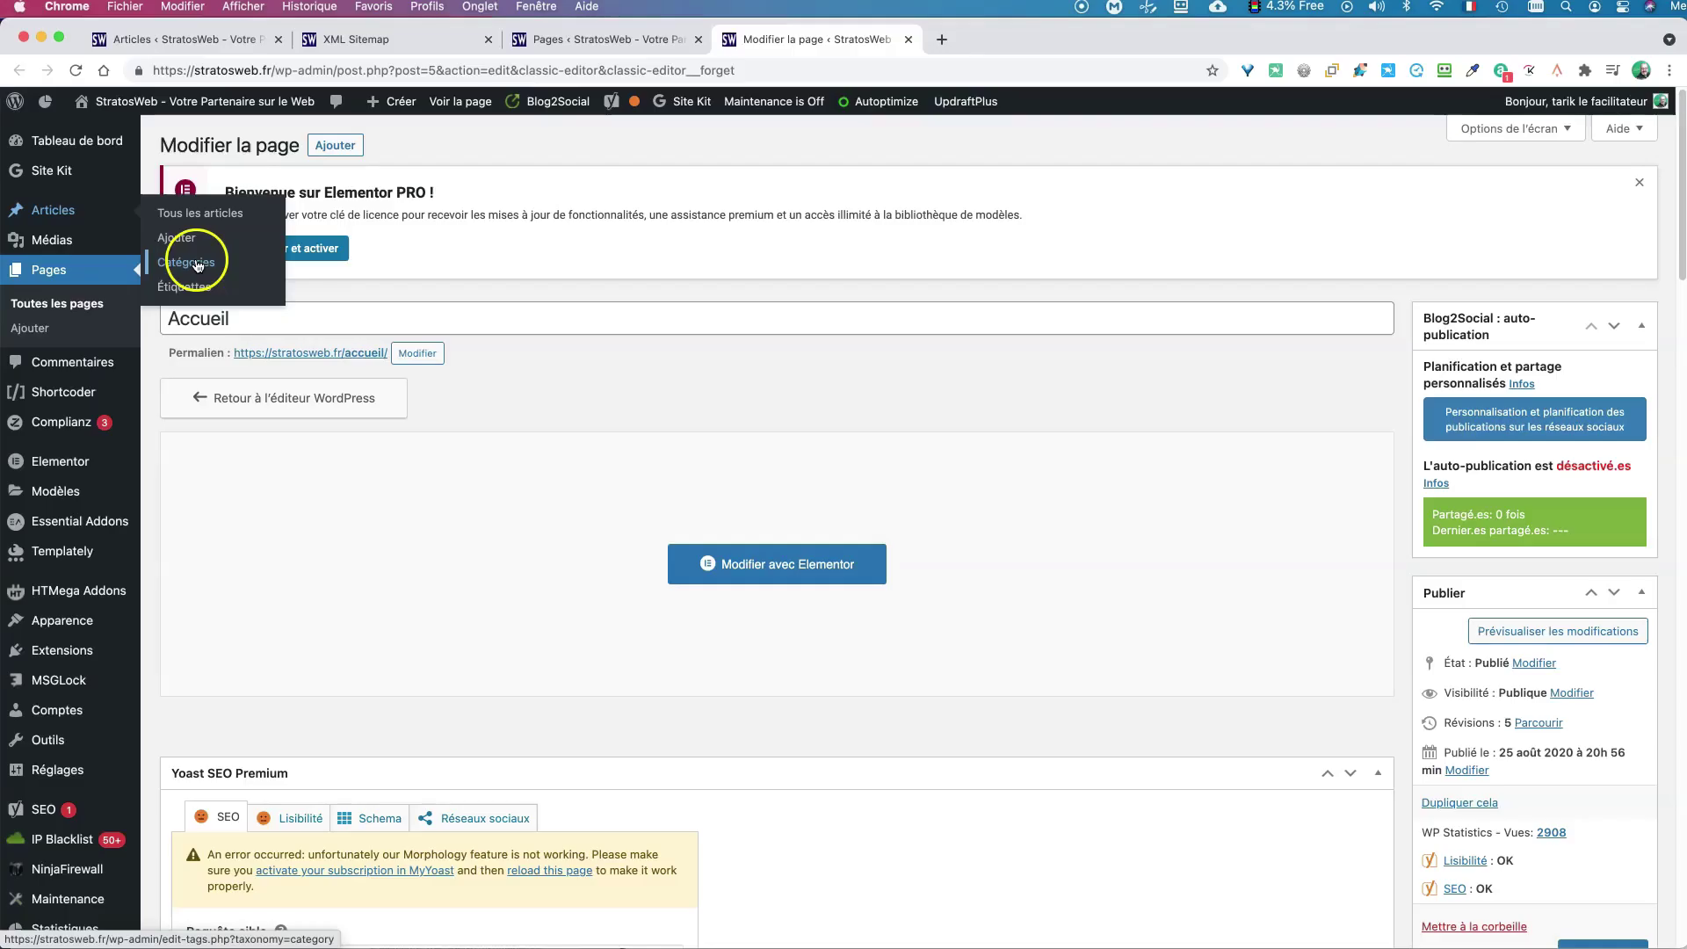
{"action": "left_click", "coordinate": [195, 263]}
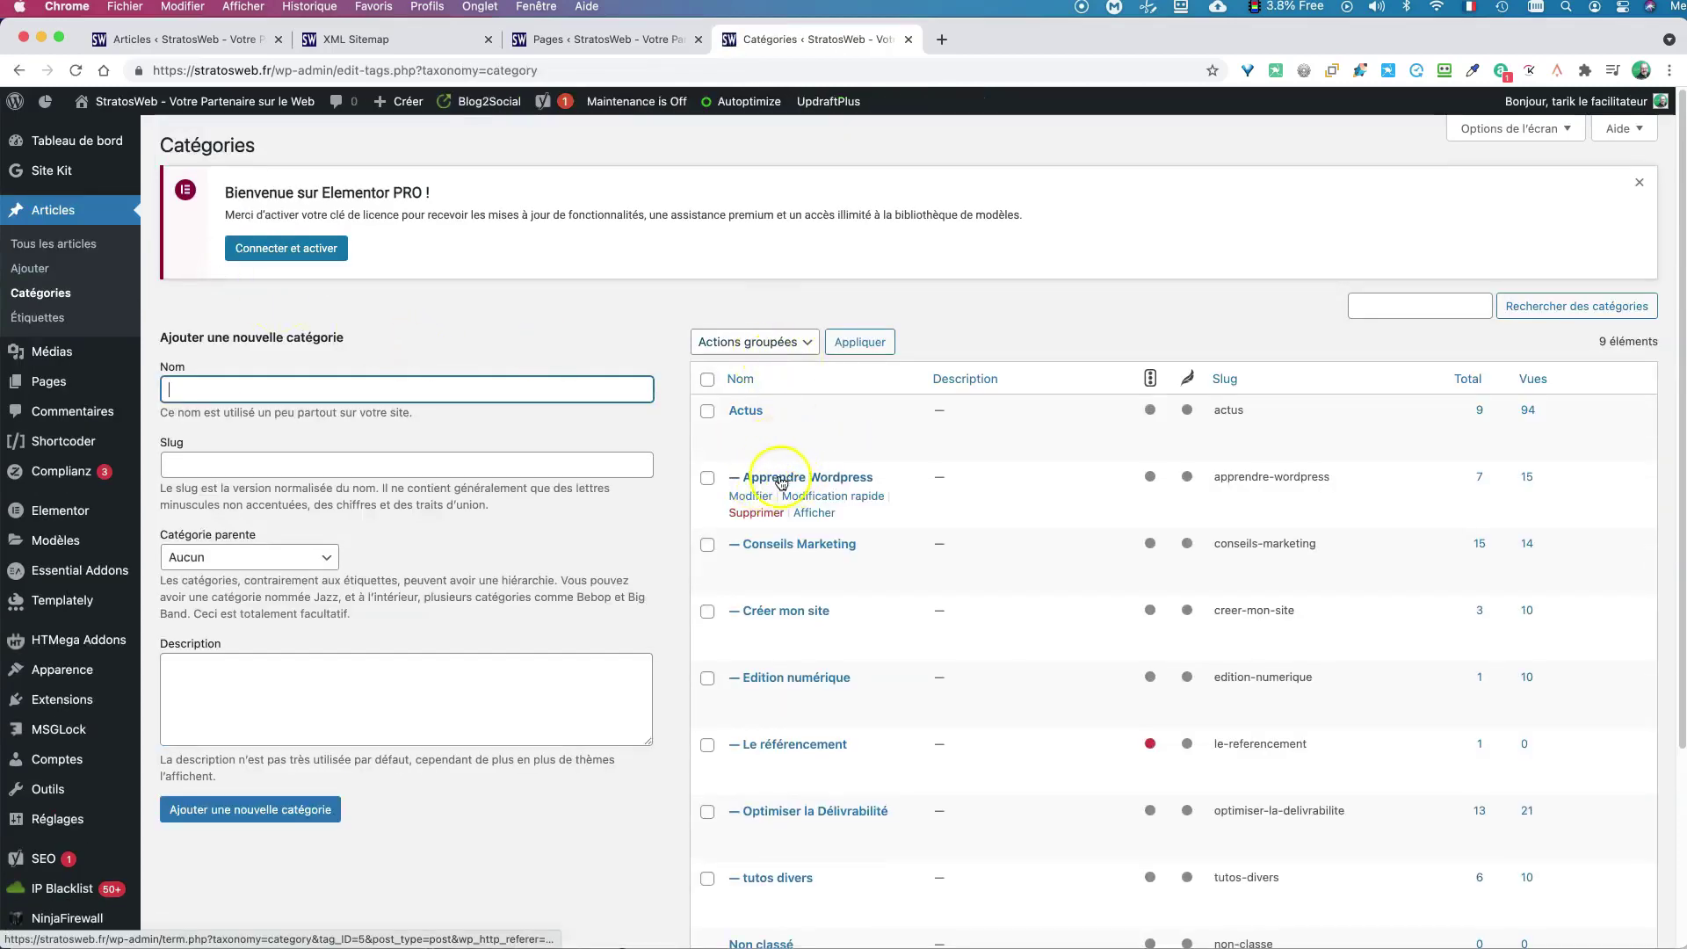
{"action": "left_click", "coordinate": [752, 497]}
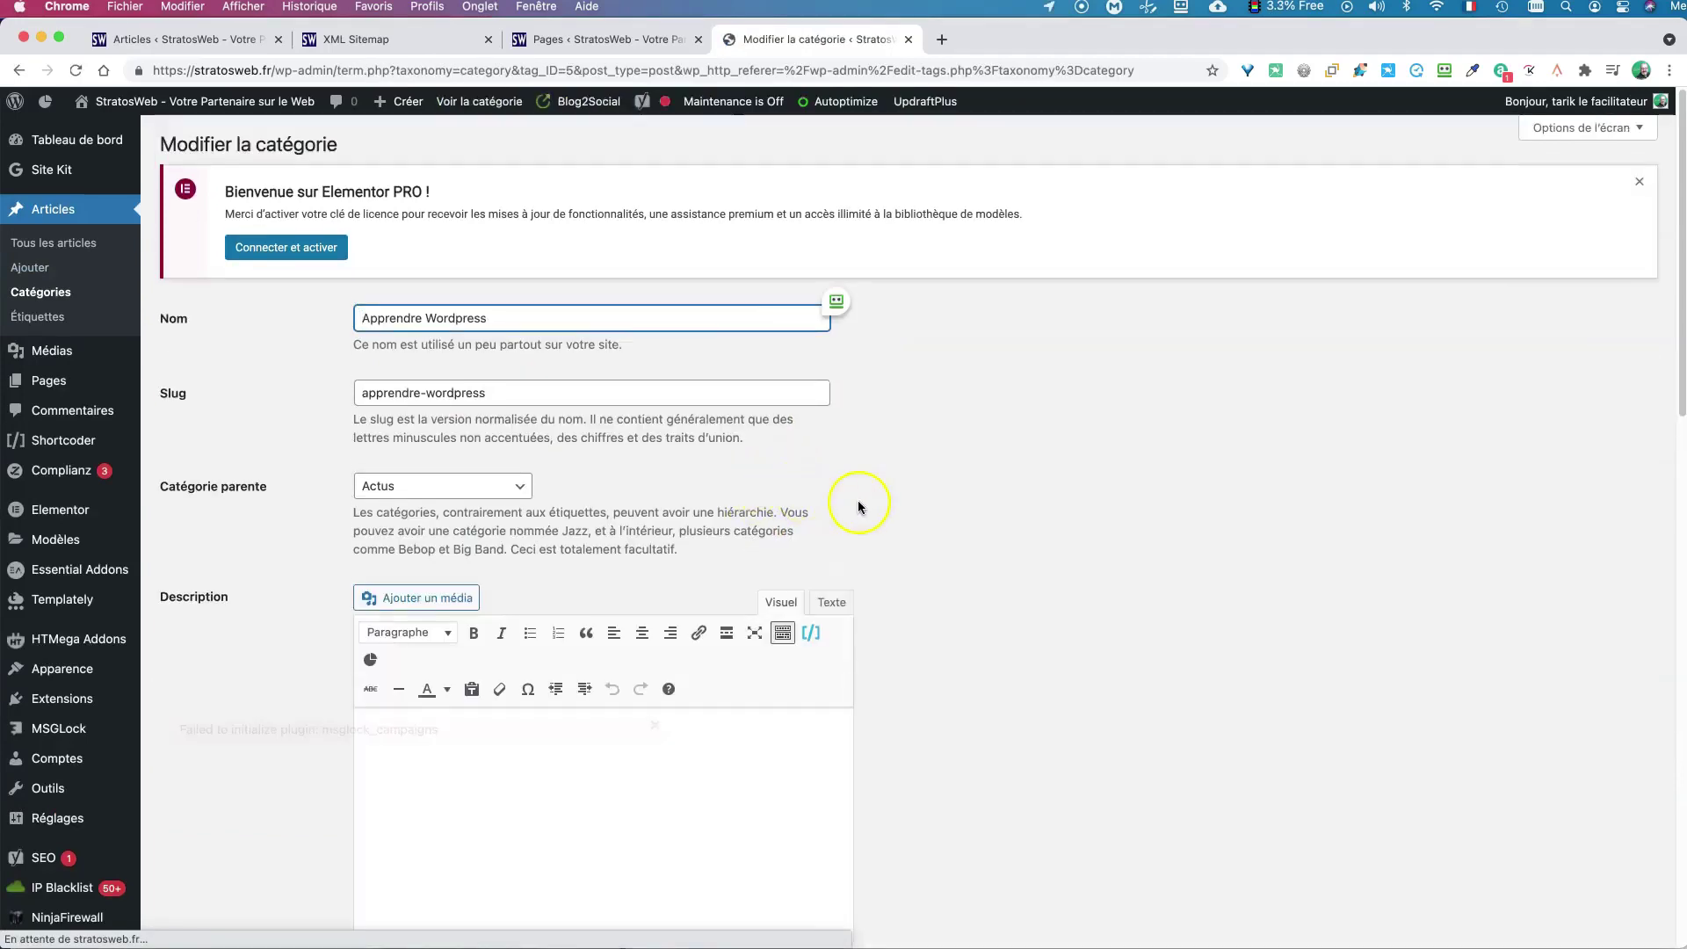
- In the category's advanced Yoast SEO settings, set the permission for search engines to show the category content in results to "Non"
{"action": "scroll", "coordinate": [859, 507], "scroll_direction": "down", "scroll_amount": 15}
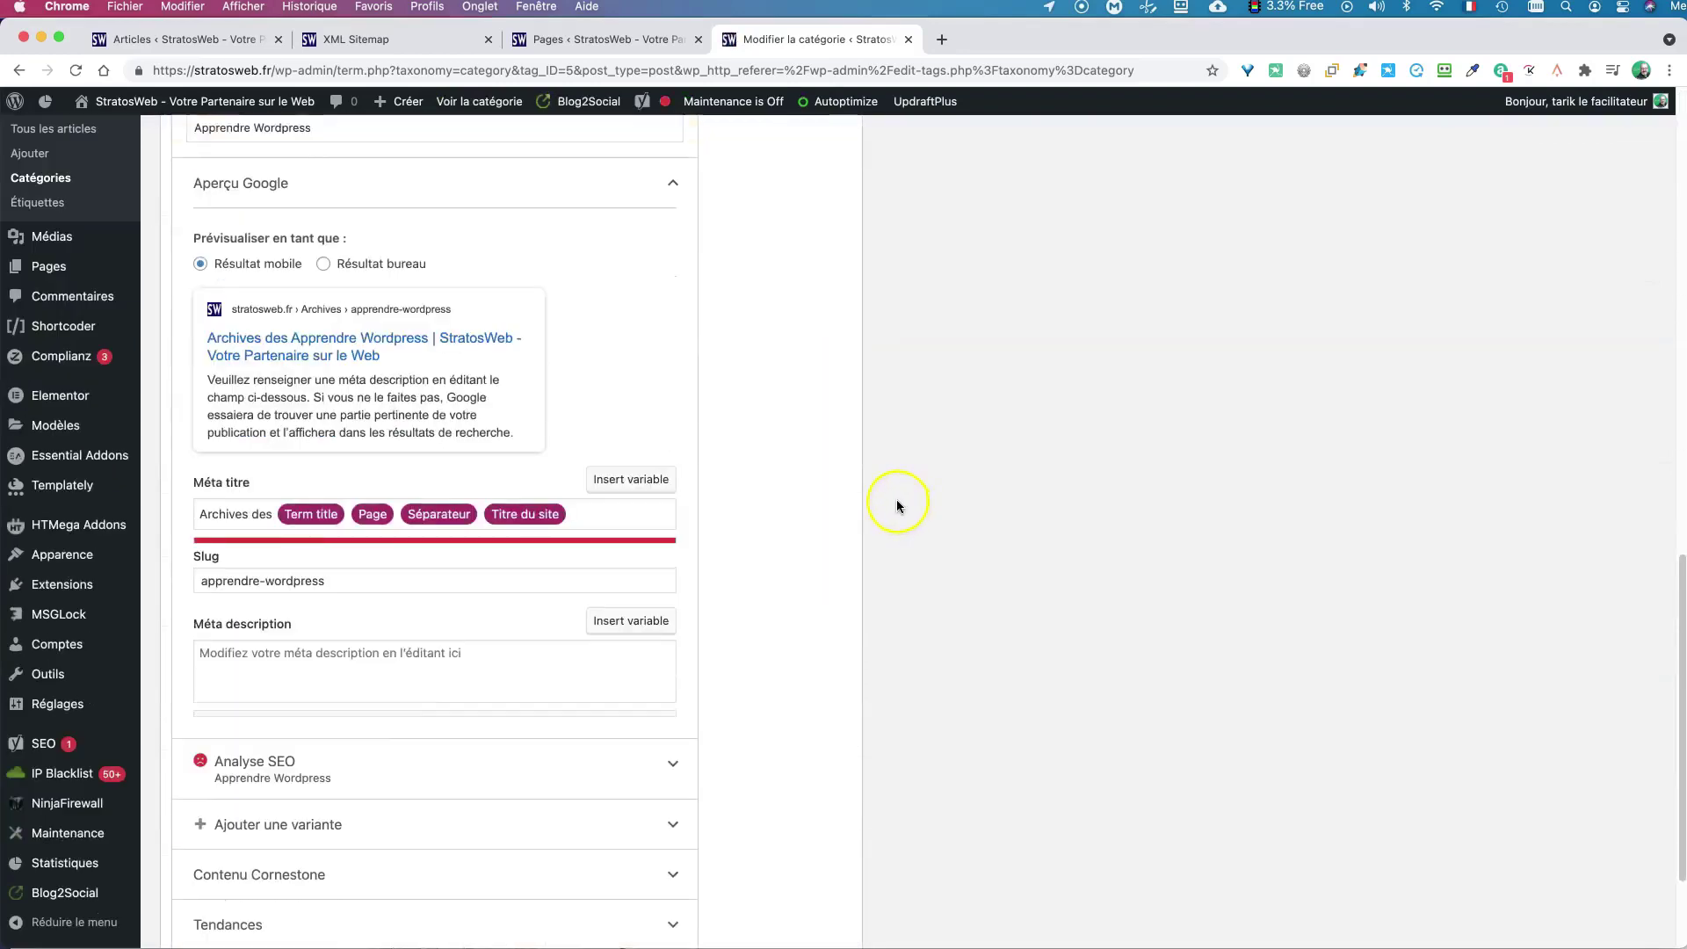
{"action": "scroll", "coordinate": [897, 505], "scroll_direction": "down", "scroll_amount": 3}
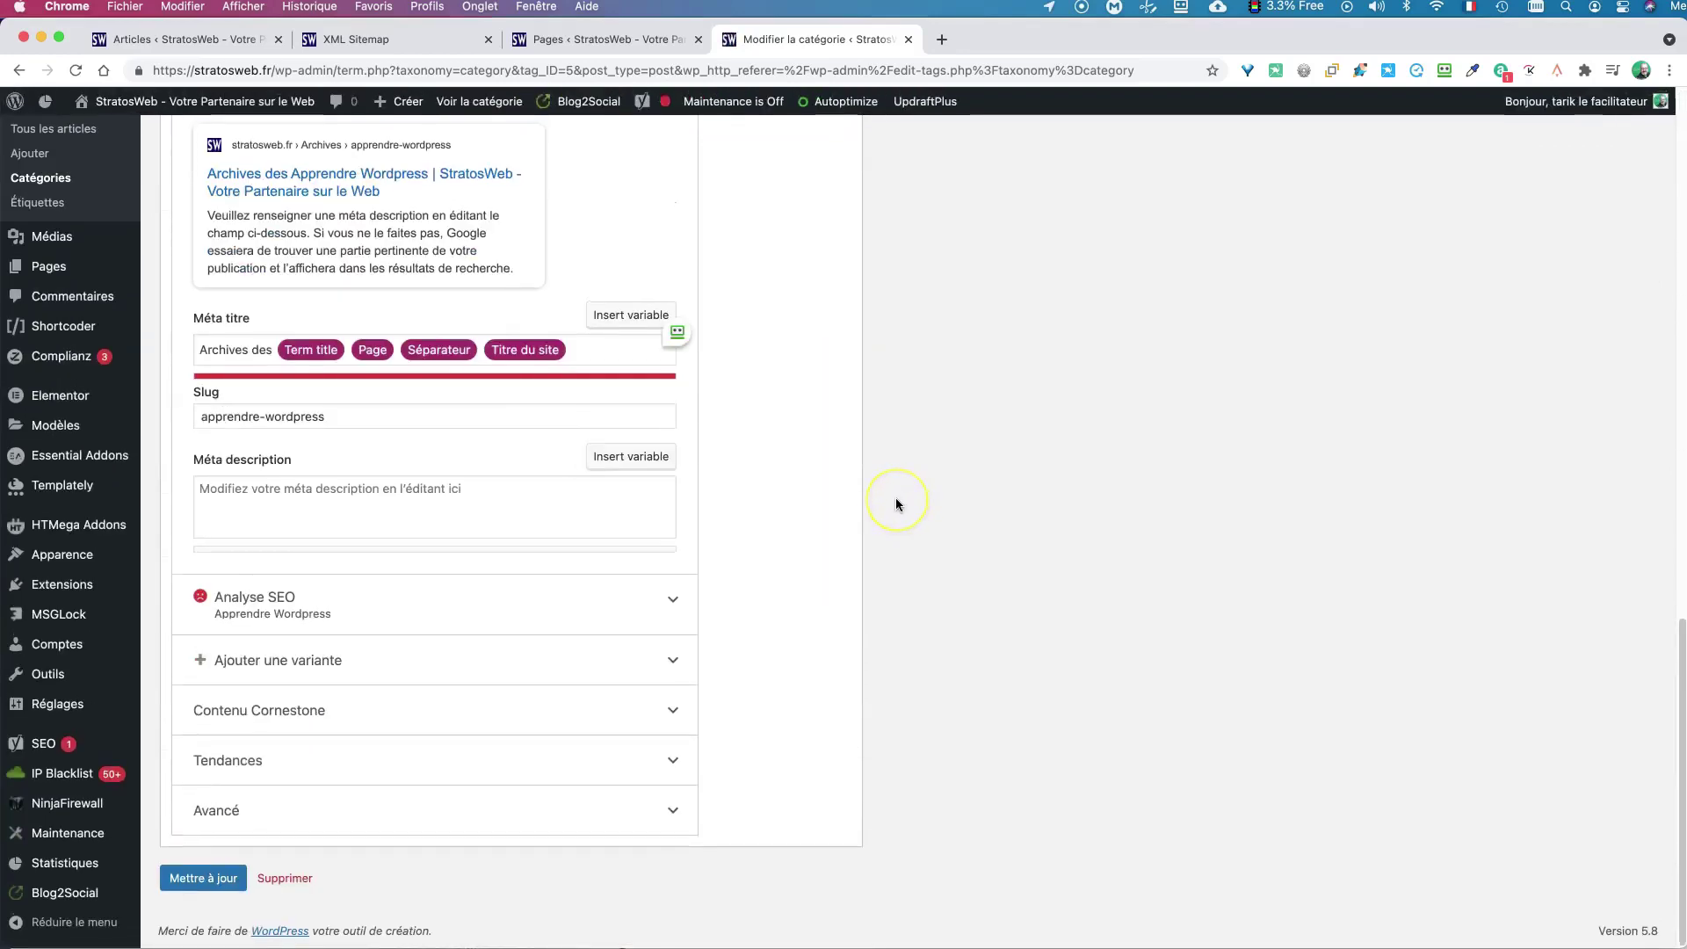
{"action": "scroll", "coordinate": [896, 503], "scroll_direction": "up", "scroll_amount": 7}
{"action": "scroll", "coordinate": [896, 502], "scroll_direction": "down", "scroll_amount": 3}
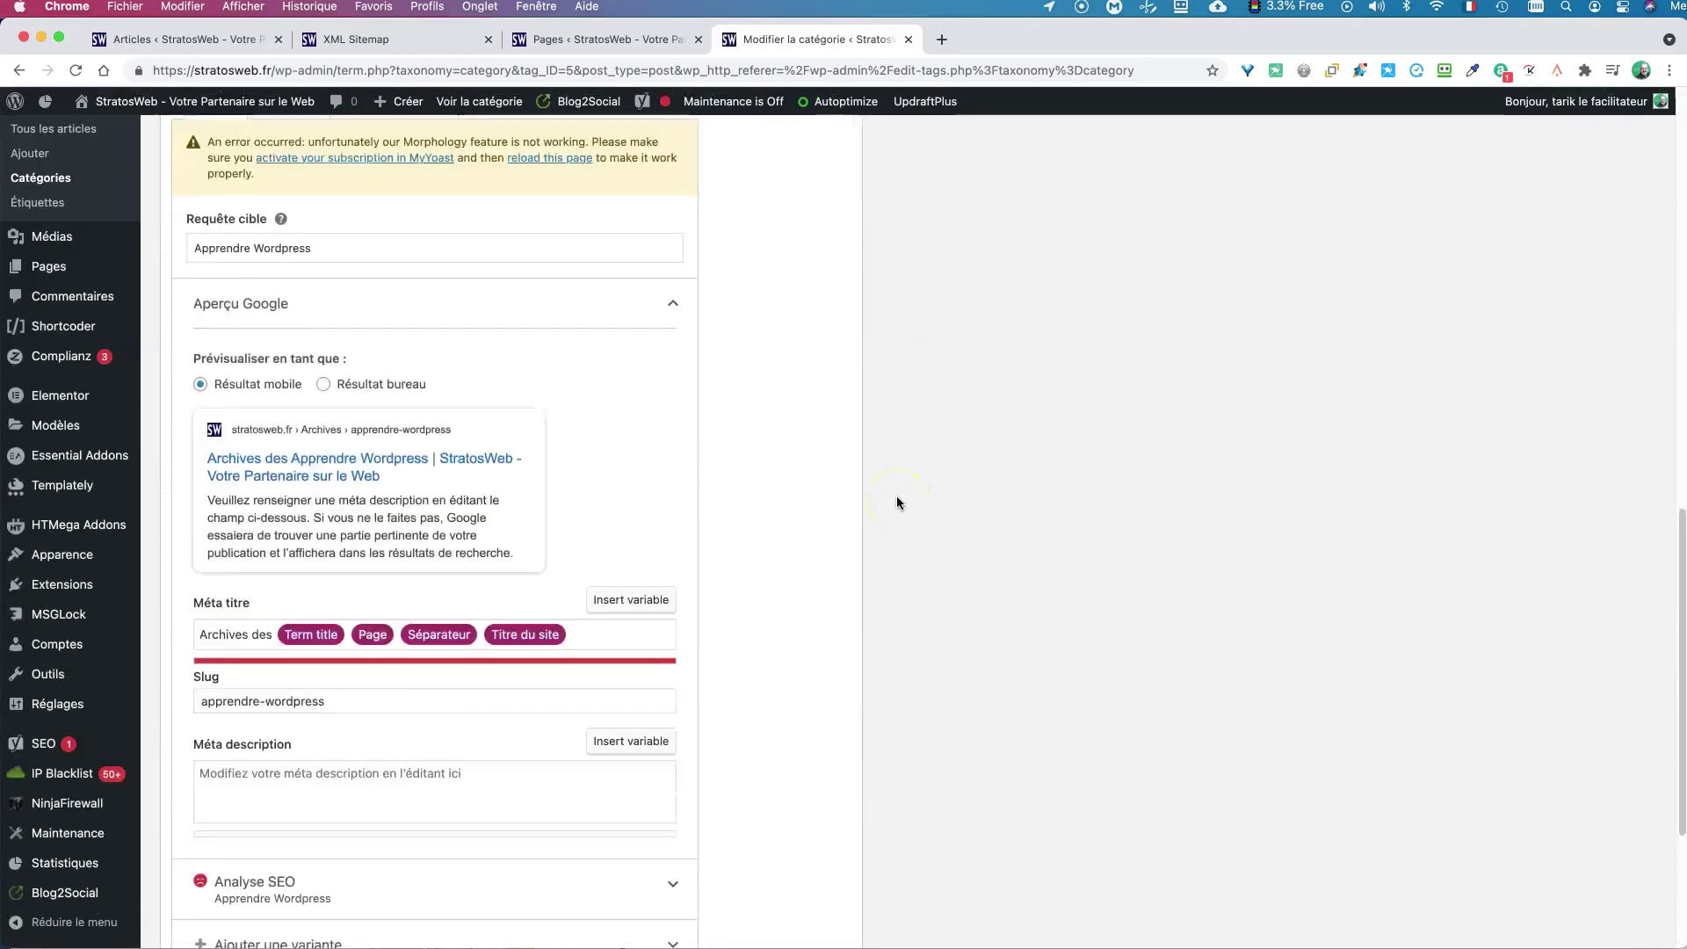
{"action": "scroll", "coordinate": [896, 503], "scroll_direction": "down", "scroll_amount": 3}
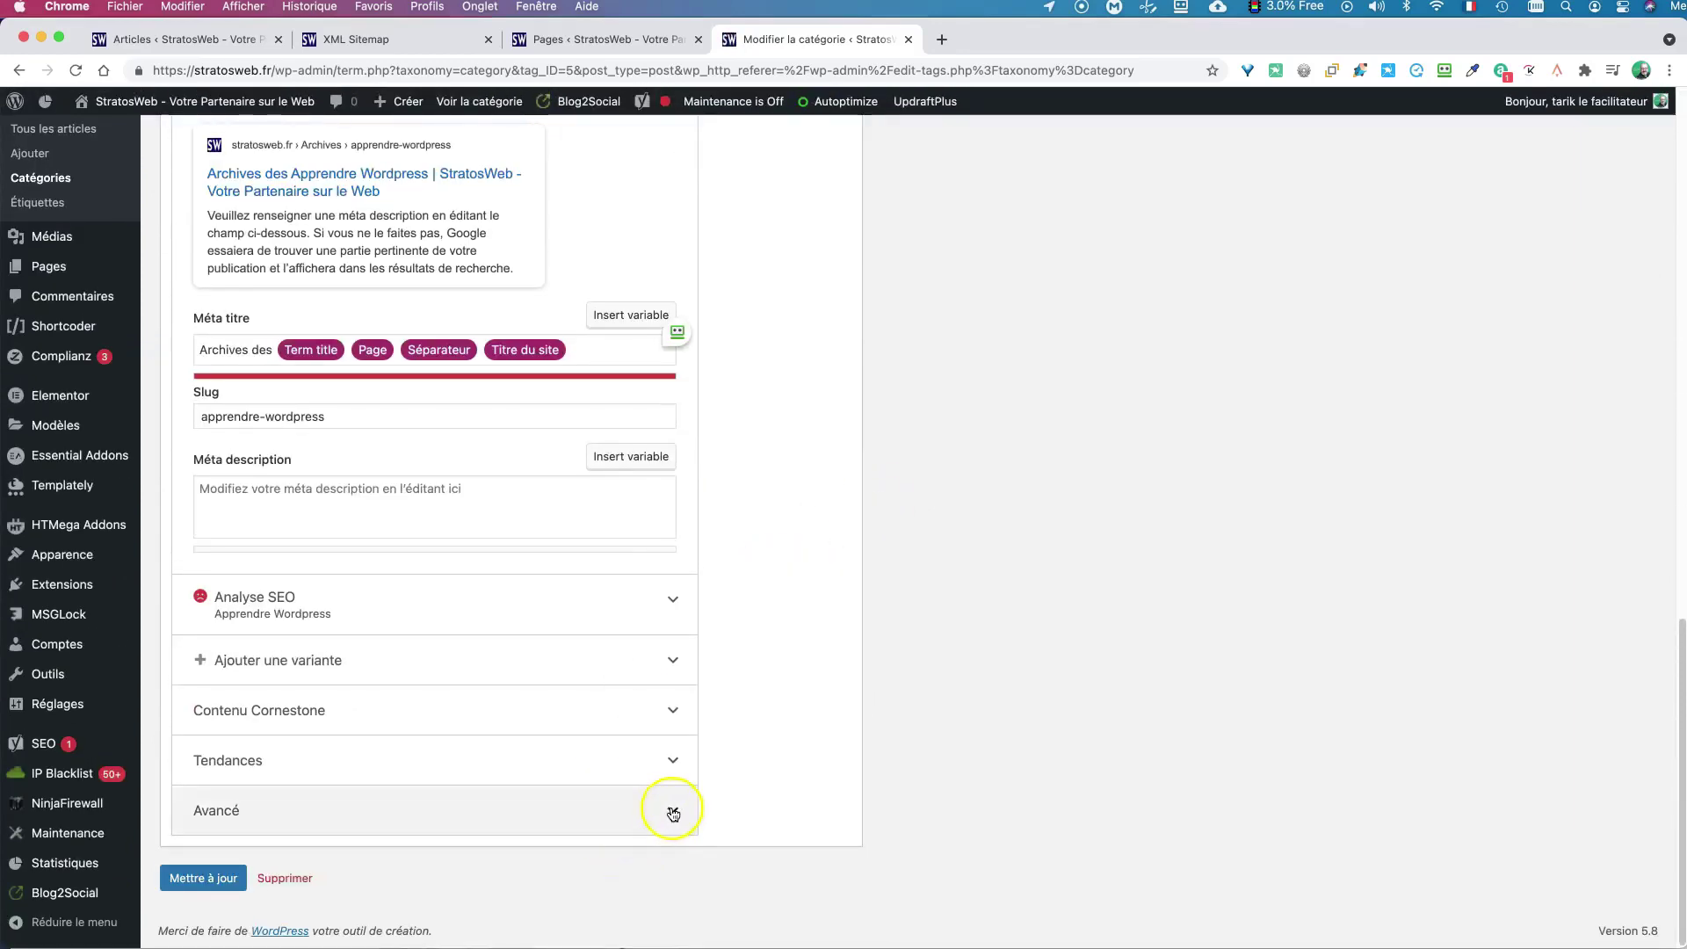
{"action": "left_click", "coordinate": [673, 812]}
{"action": "scroll", "coordinate": [798, 778], "scroll_direction": "down", "scroll_amount": 3}
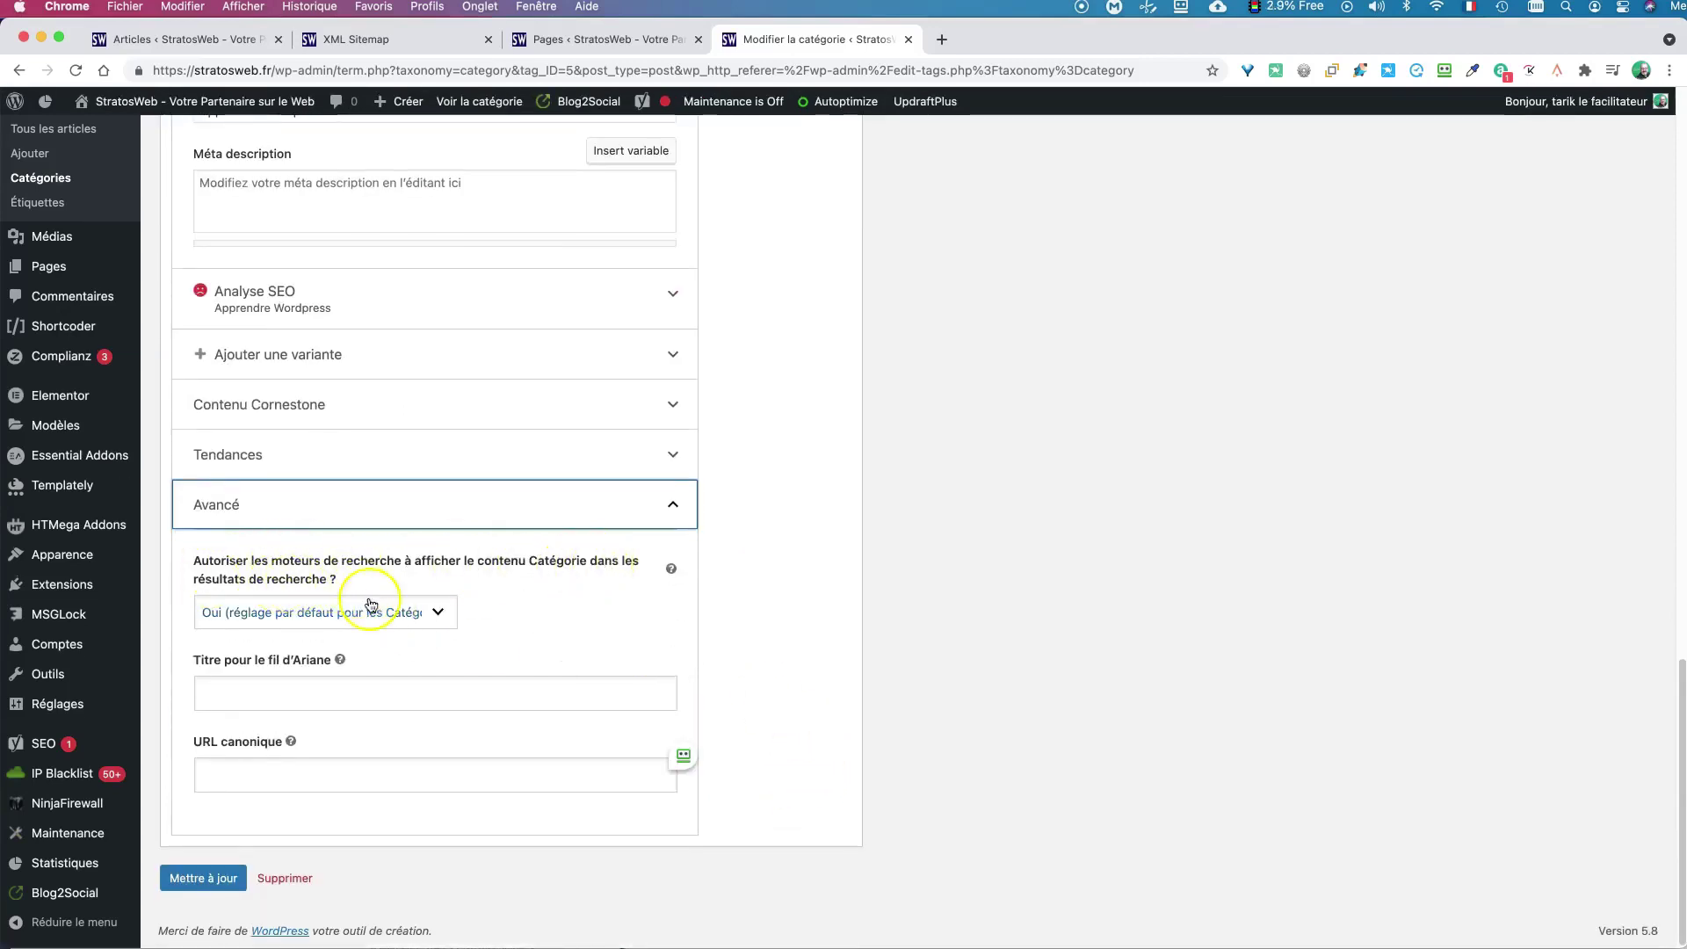
{"action": "left_click", "coordinate": [432, 612]}
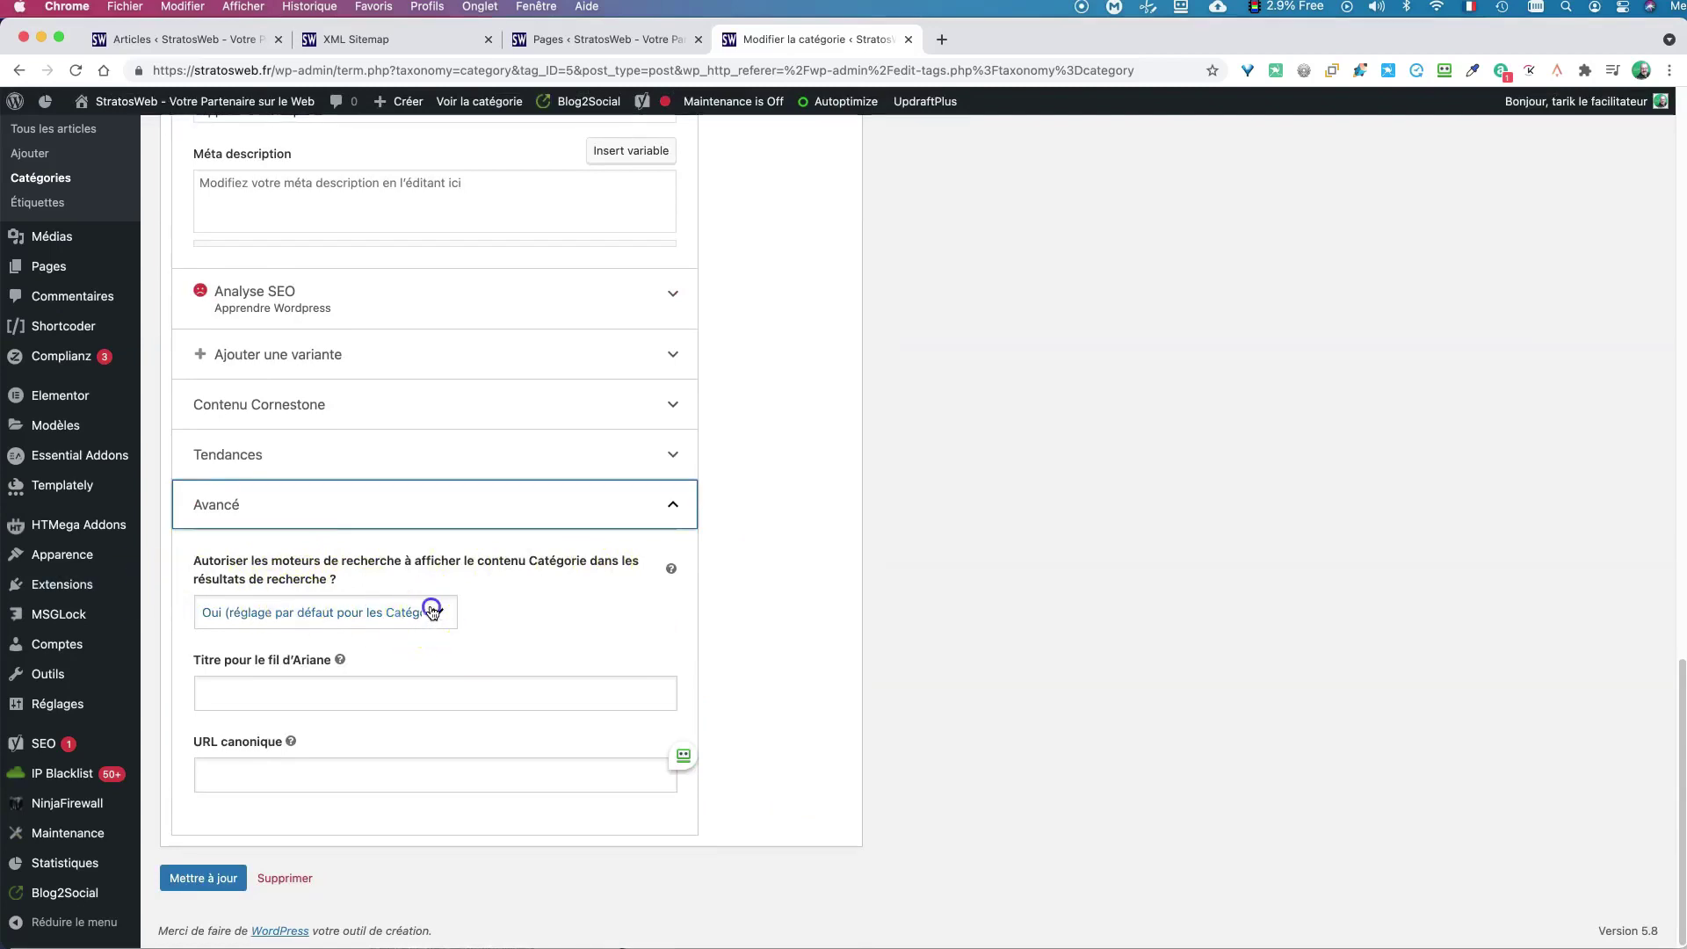
{"action": "left_click", "coordinate": [388, 647]}
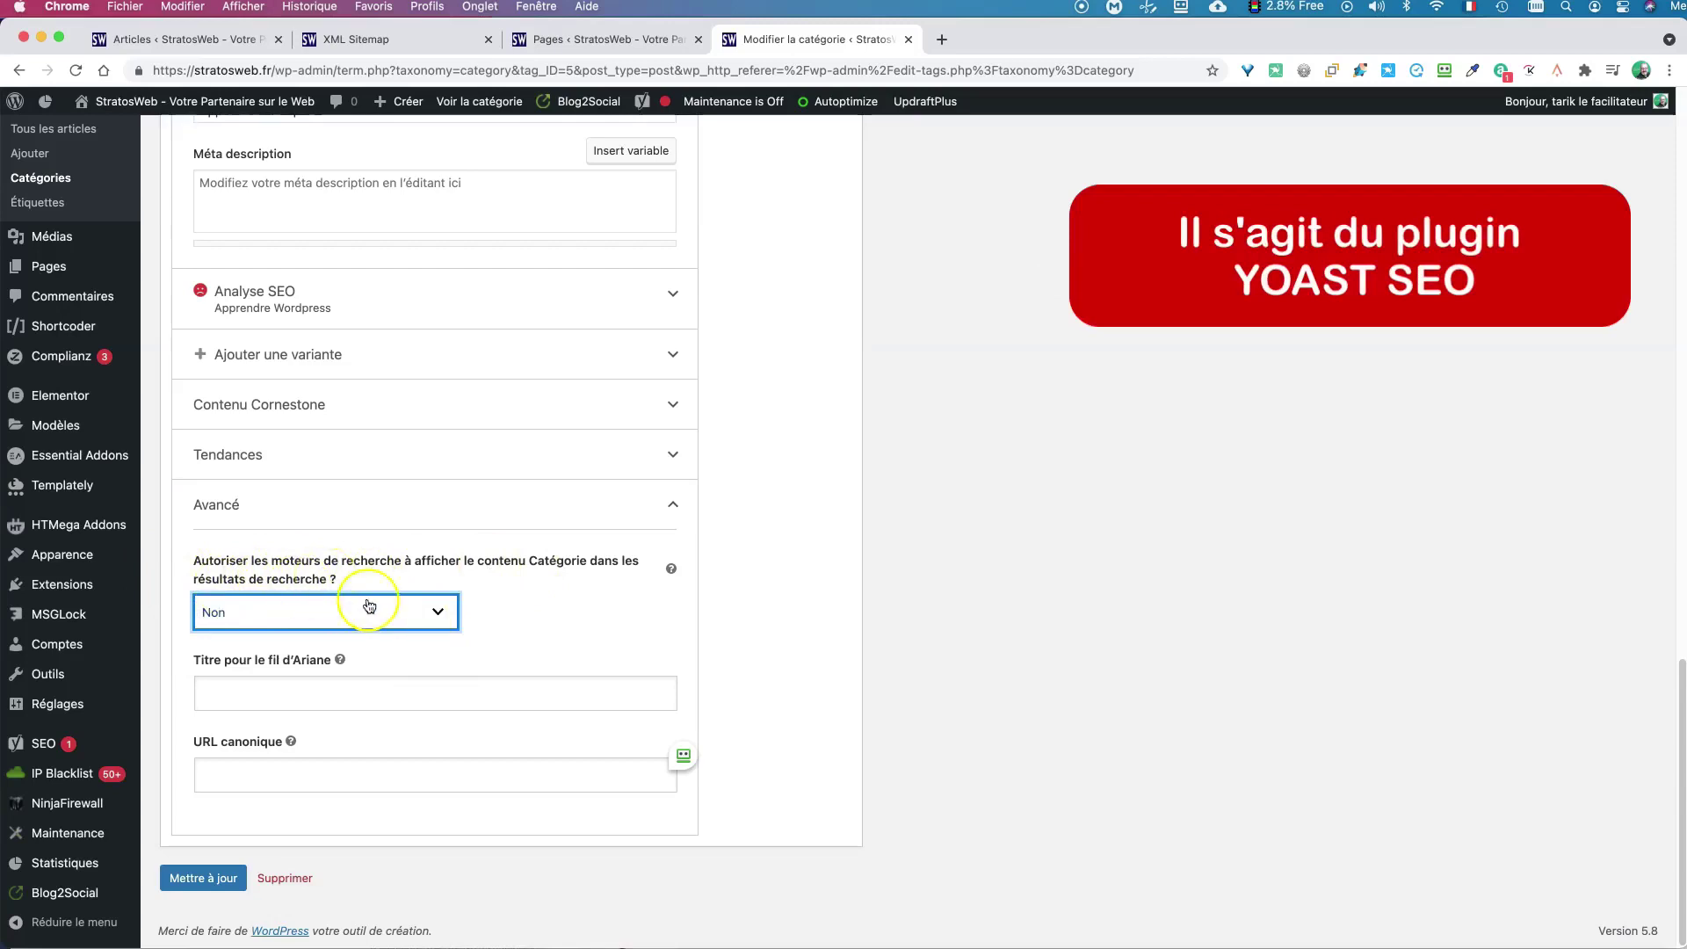
- Return the category's search engine display permission to "Oui (réglage par défaut pour les Catégories)"
{"action": "left_click", "coordinate": [439, 609]}
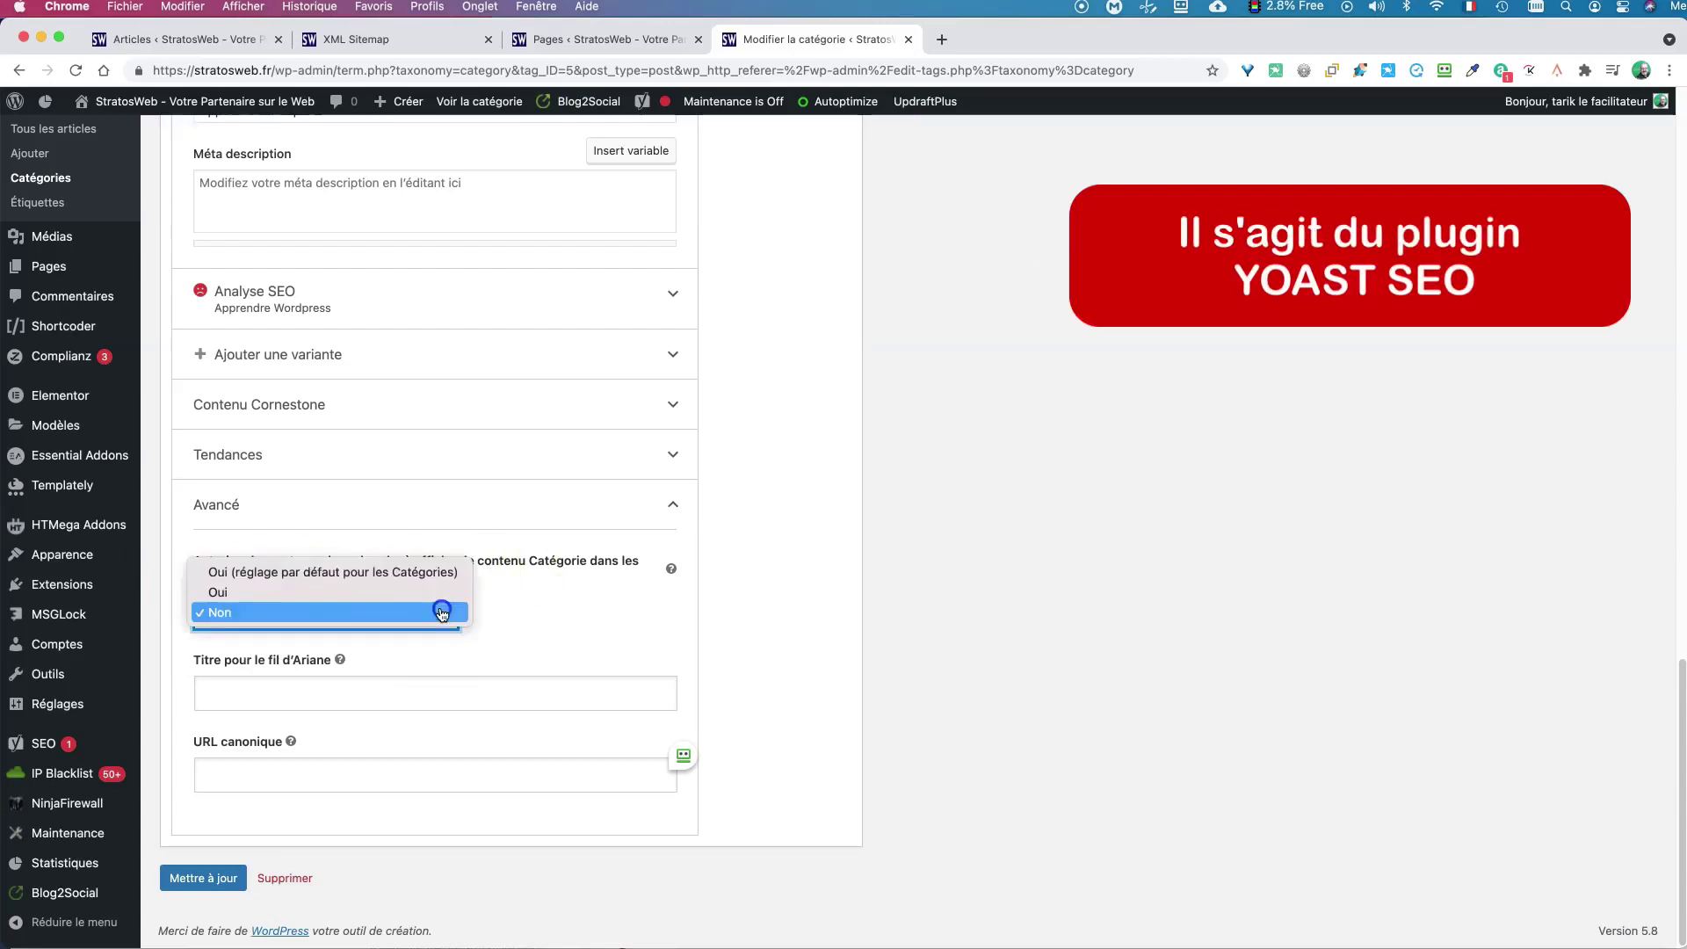
{"action": "left_click", "coordinate": [299, 572]}
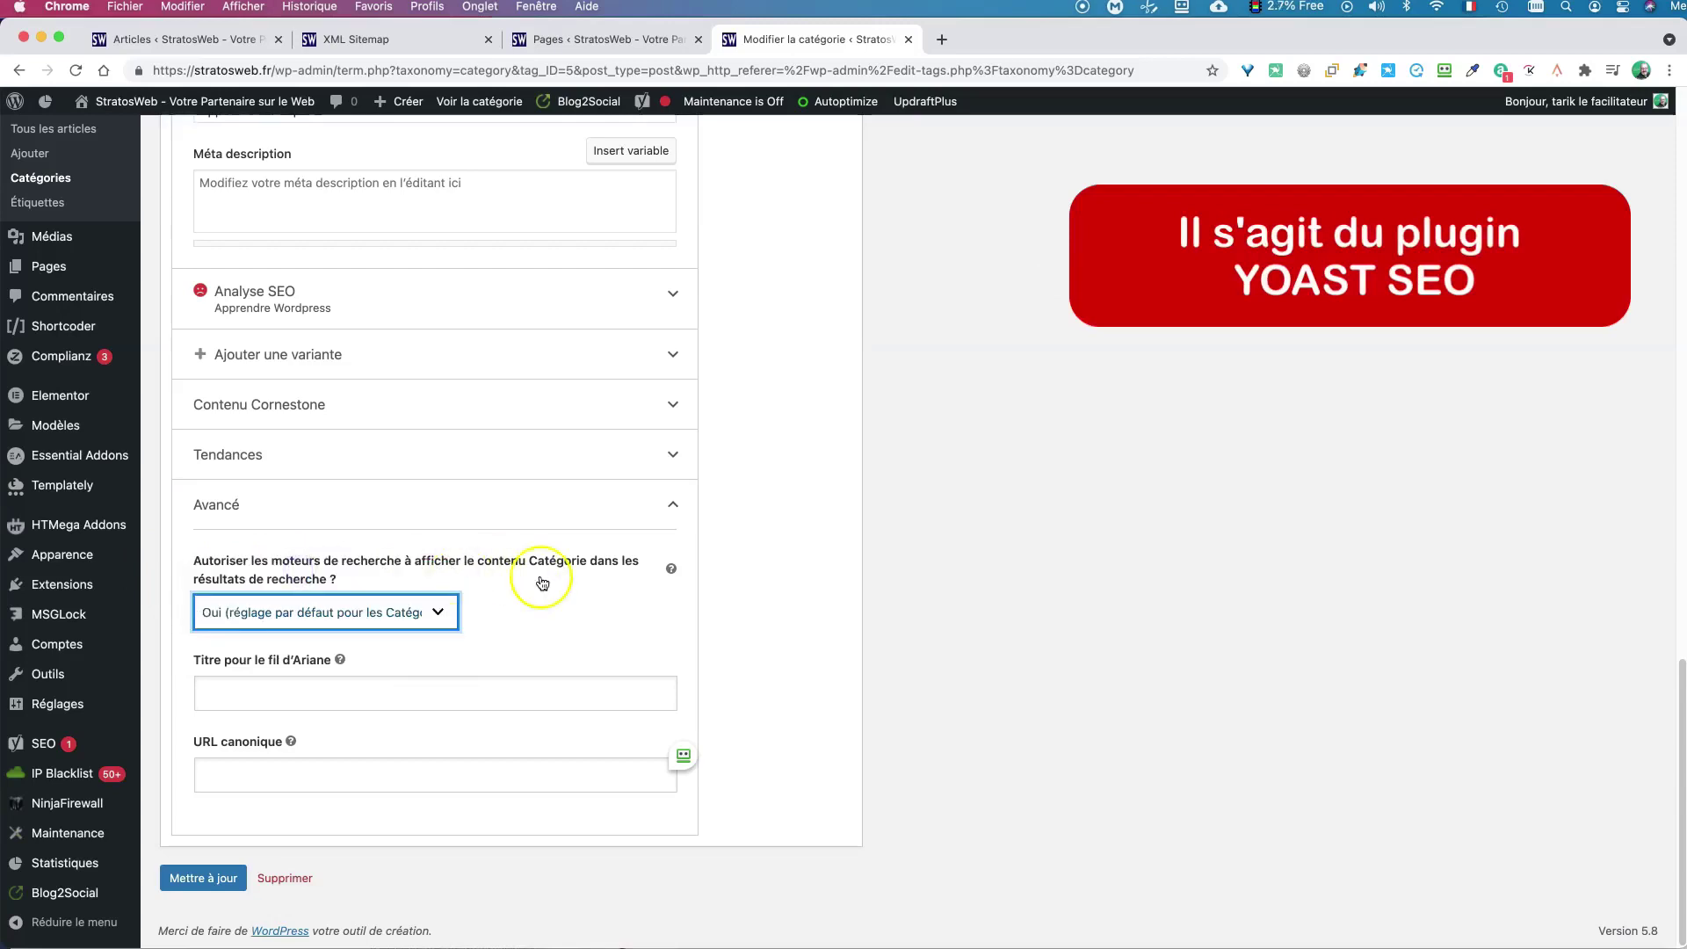
{"action": "scroll", "coordinate": [810, 580], "scroll_direction": "up", "scroll_amount": 3}
{"action": "scroll", "coordinate": [810, 574], "scroll_direction": "up", "scroll_amount": 3}
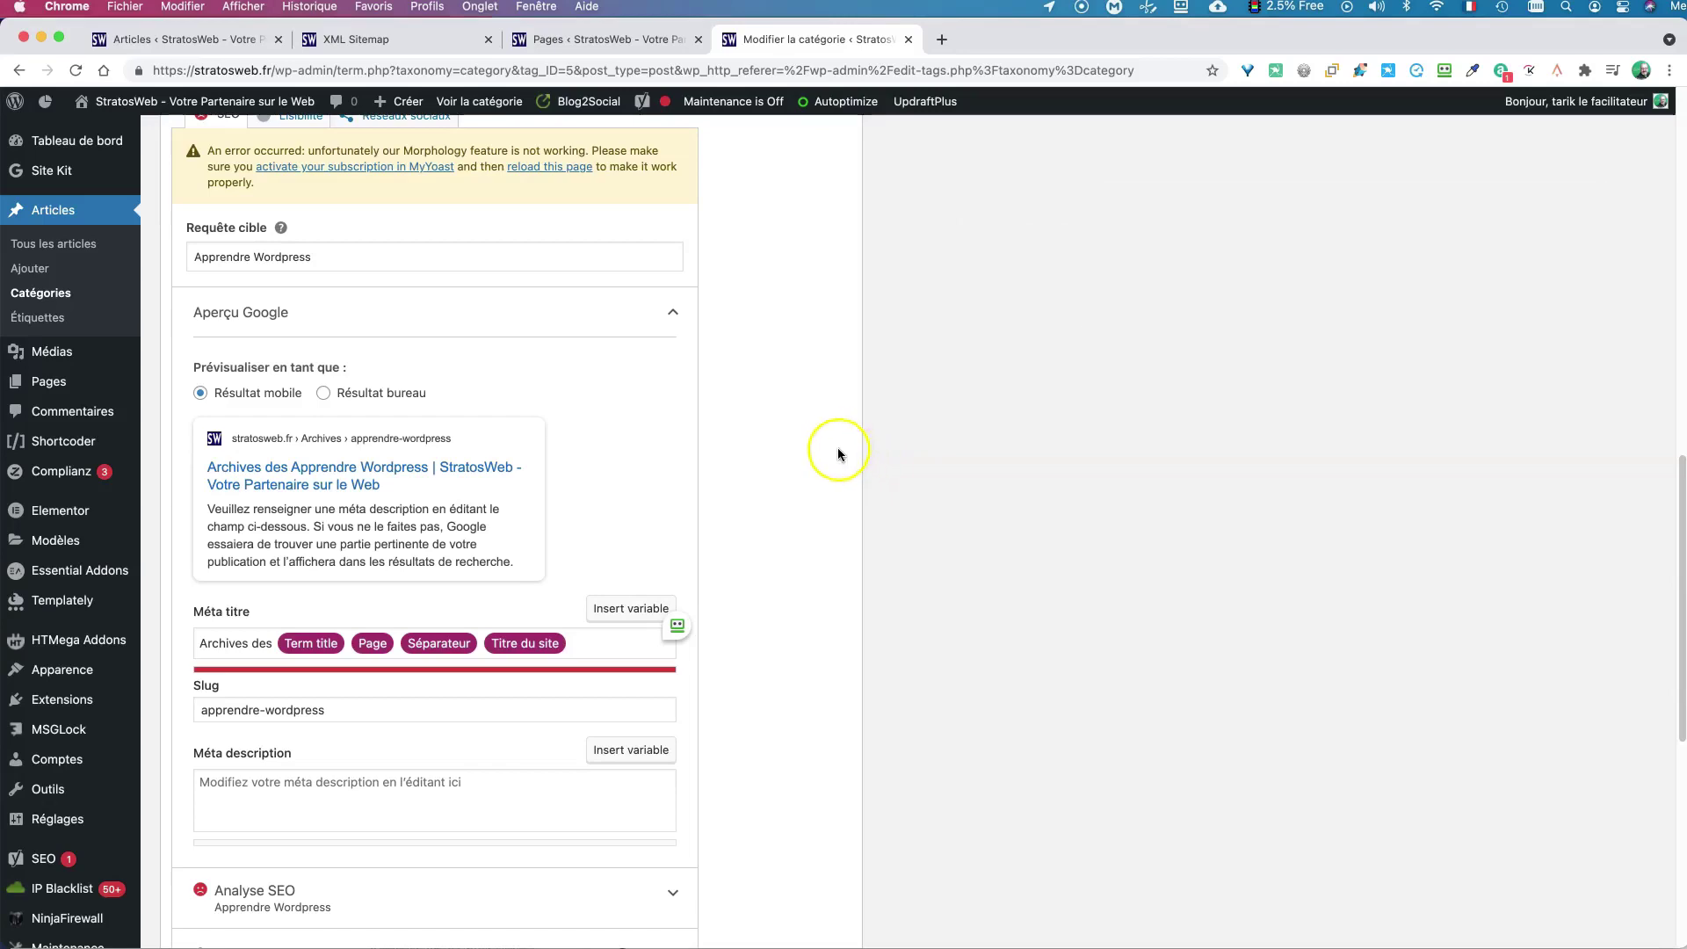
{"action": "scroll", "coordinate": [833, 425], "scroll_direction": "up", "scroll_amount": 5}
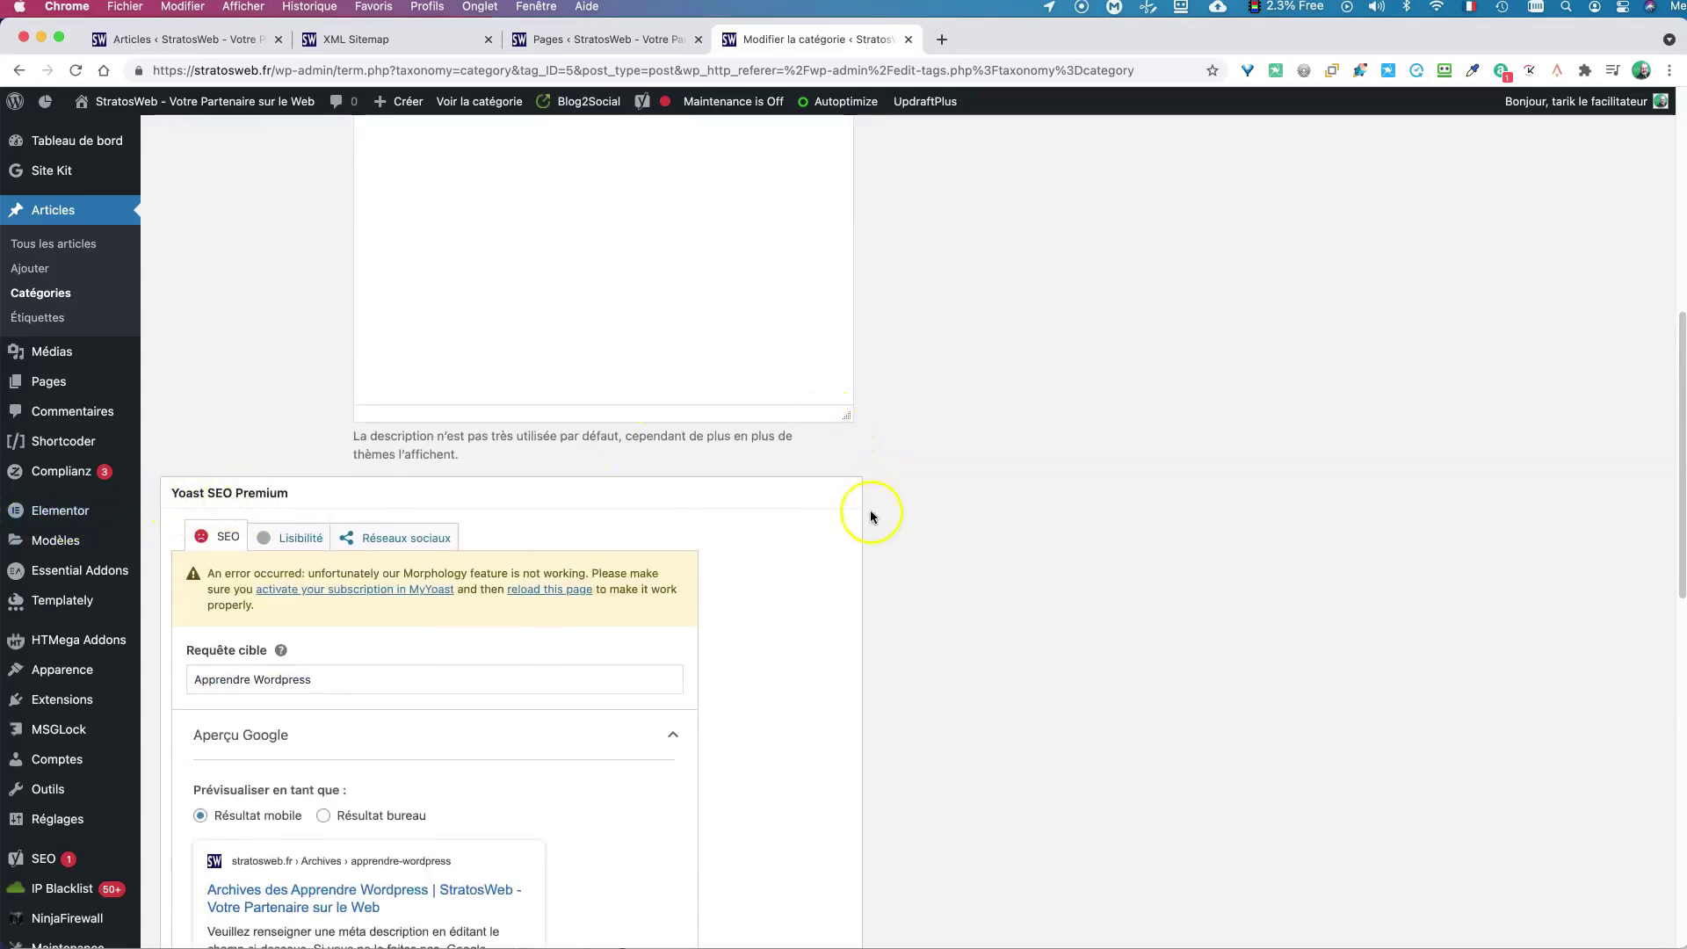
{"action": "scroll", "coordinate": [873, 513], "scroll_direction": "up", "scroll_amount": 4}
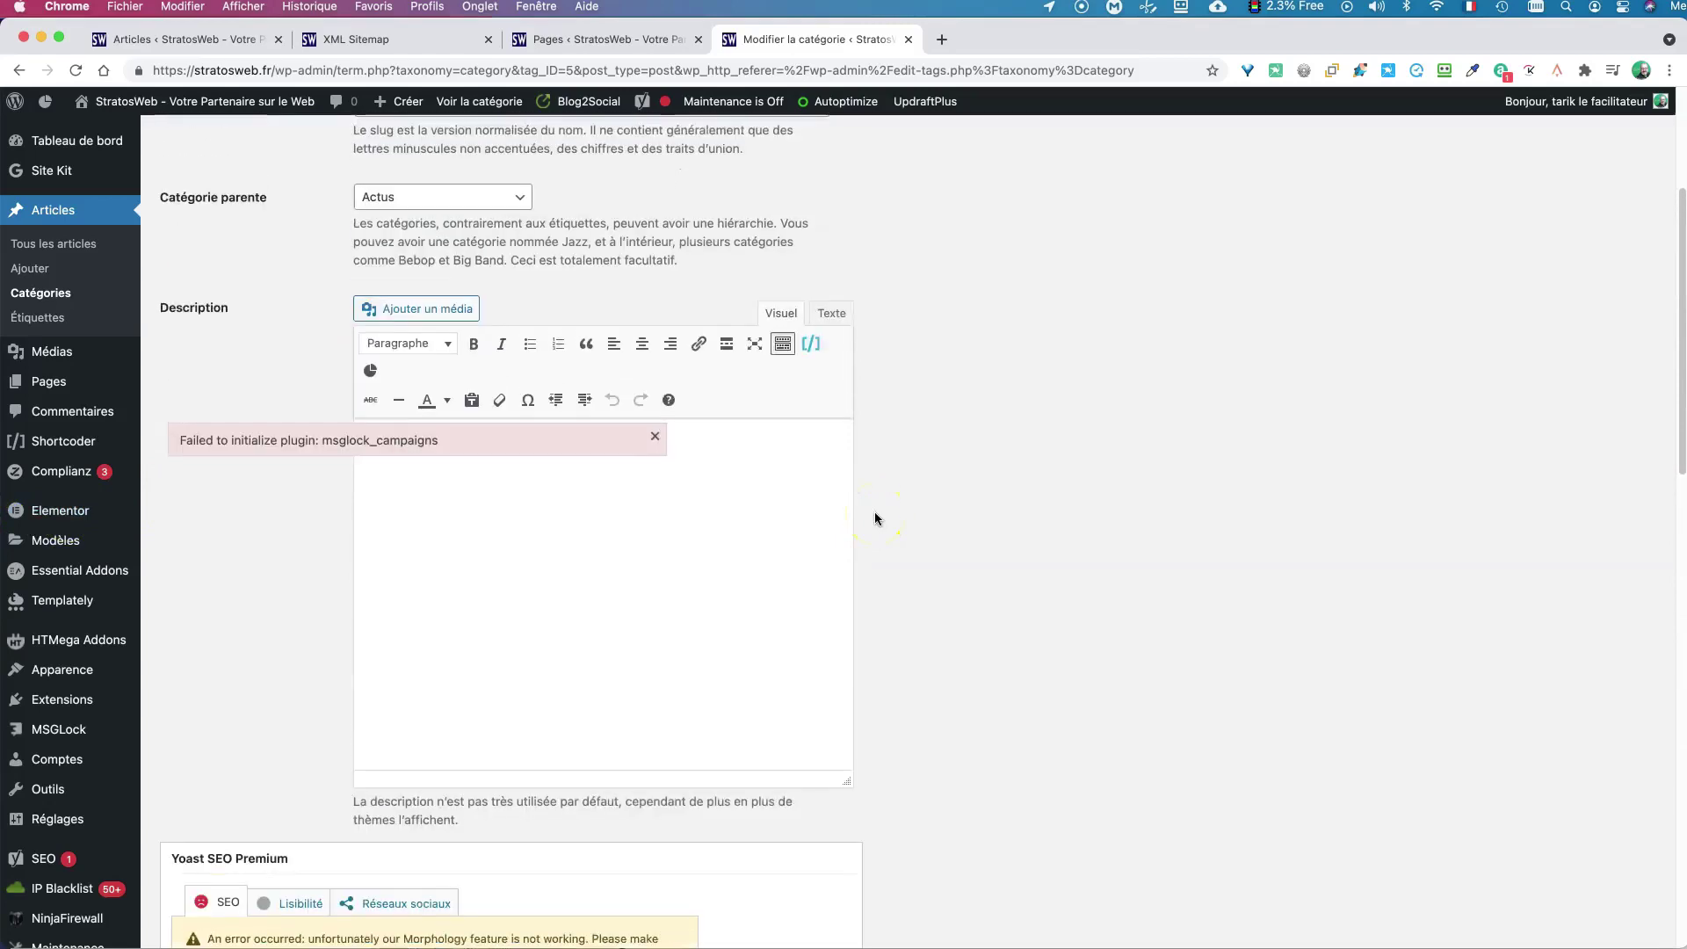
- From the list of article tags, open the "Adresse e-mail" tag for editing
{"action": "scroll", "coordinate": [343, 479], "scroll_direction": "up", "scroll_amount": 3}
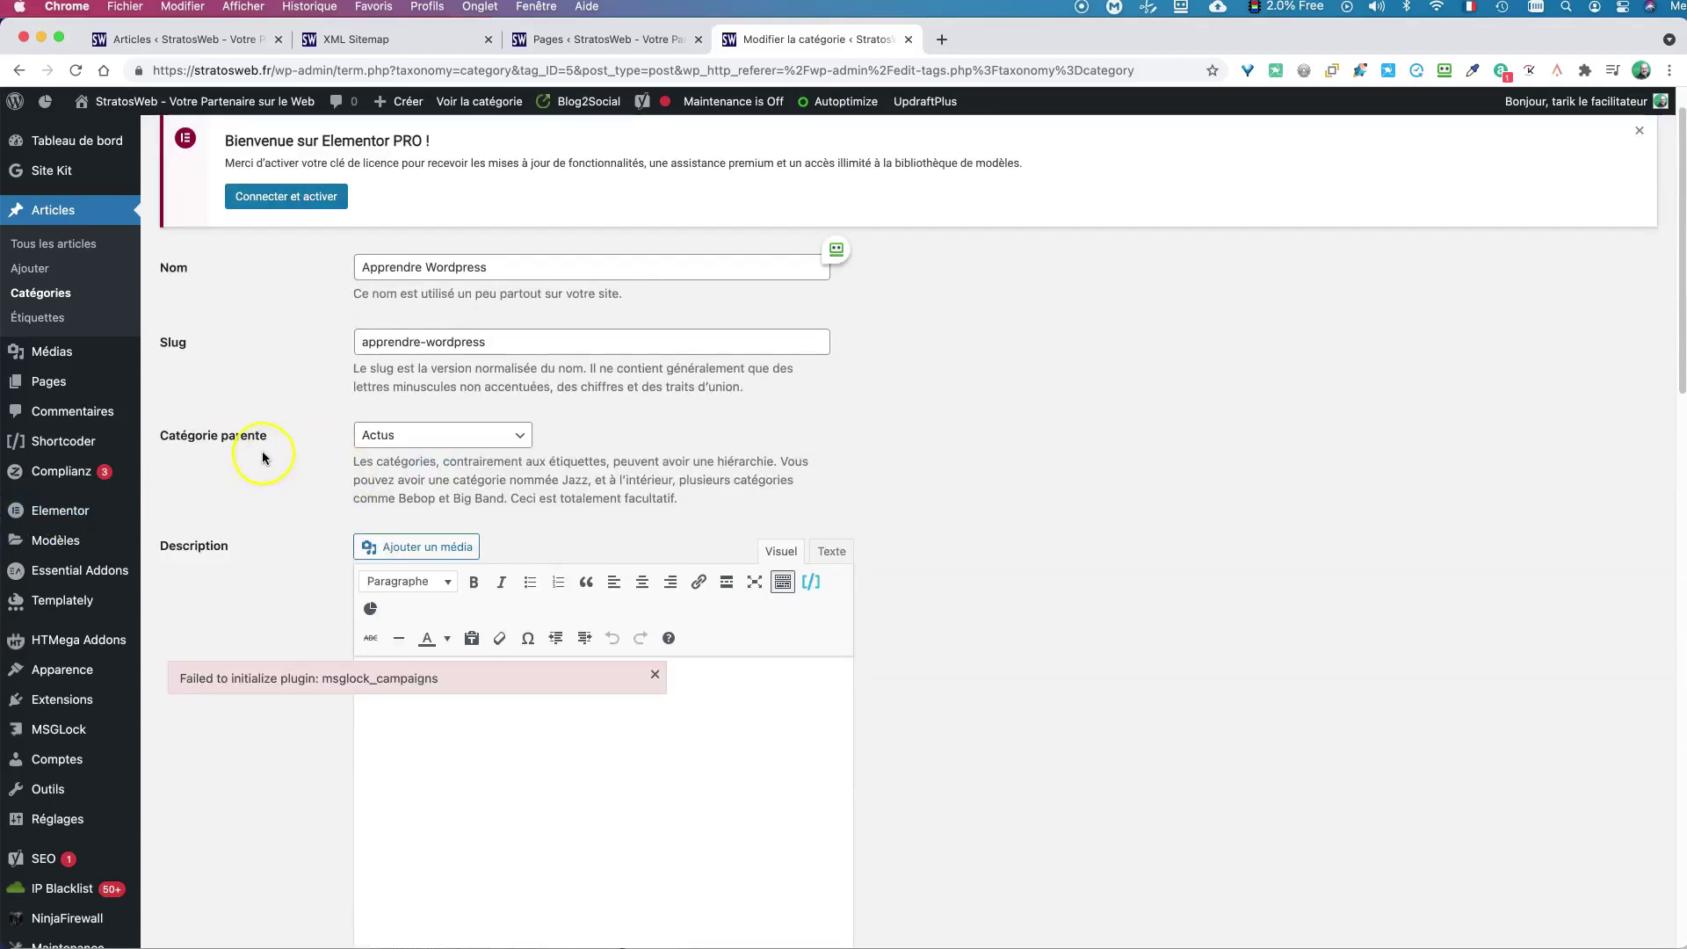
{"action": "left_click", "coordinate": [58, 318]}
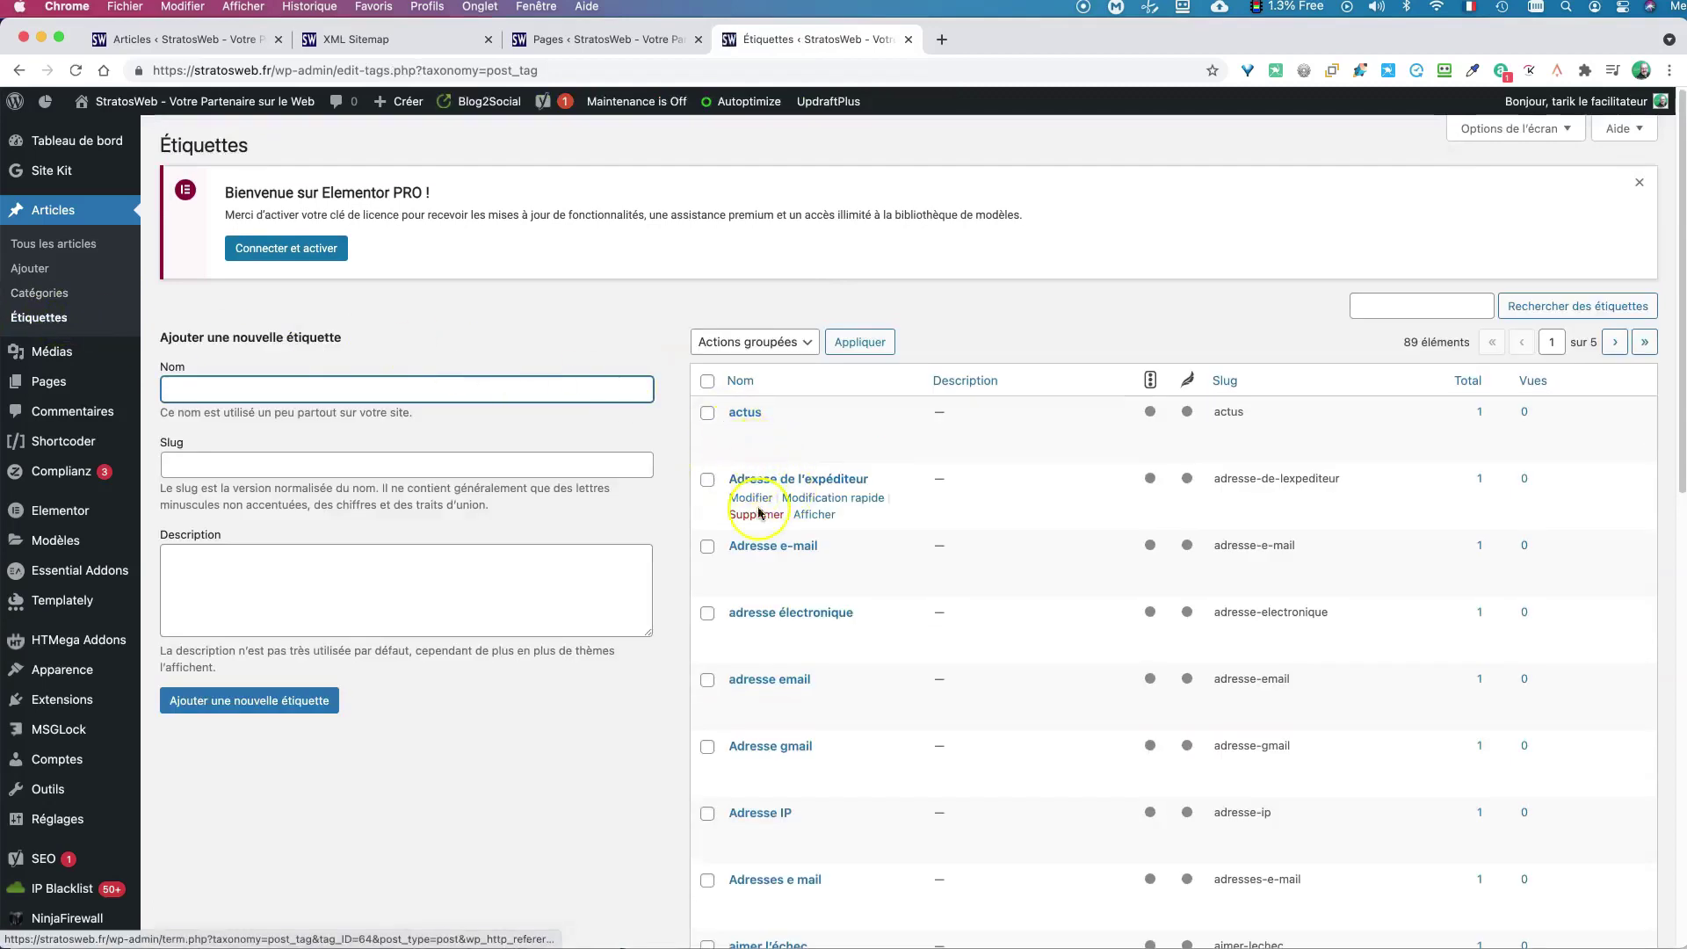
{"action": "left_click", "coordinate": [749, 565]}
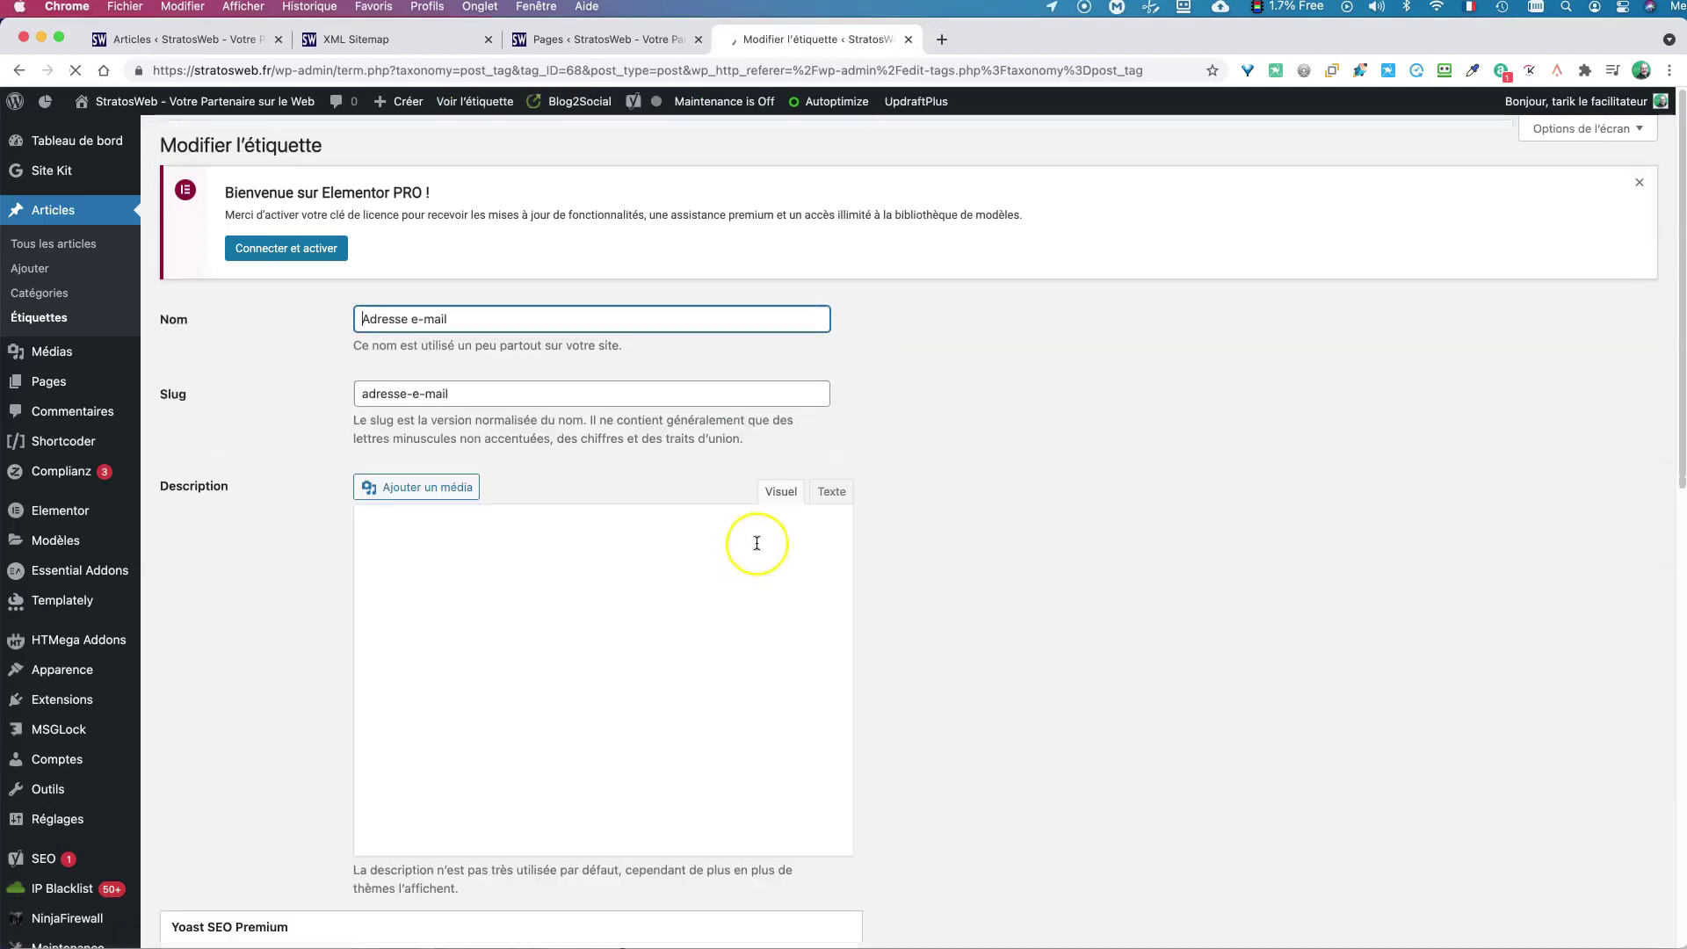
- In the tag's advanced Yoast SEO settings, view the choices for letting search engines show the tag content in results
{"action": "scroll", "coordinate": [908, 577], "scroll_direction": "down", "scroll_amount": 10}
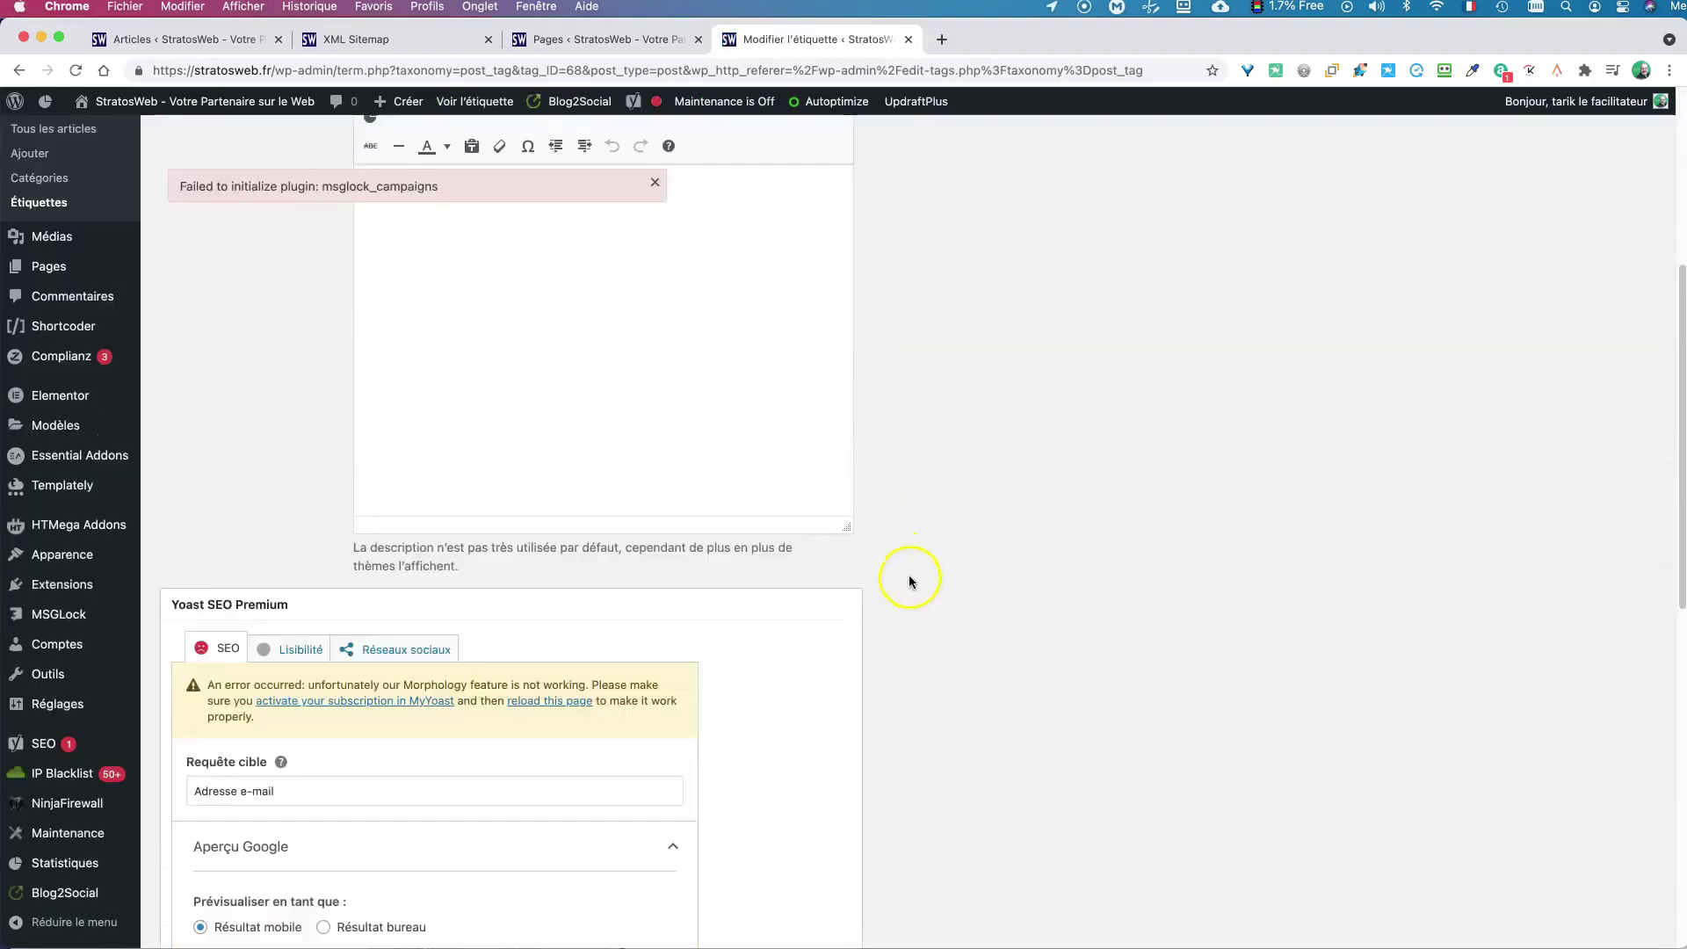
{"action": "scroll", "coordinate": [910, 573], "scroll_direction": "down", "scroll_amount": 6}
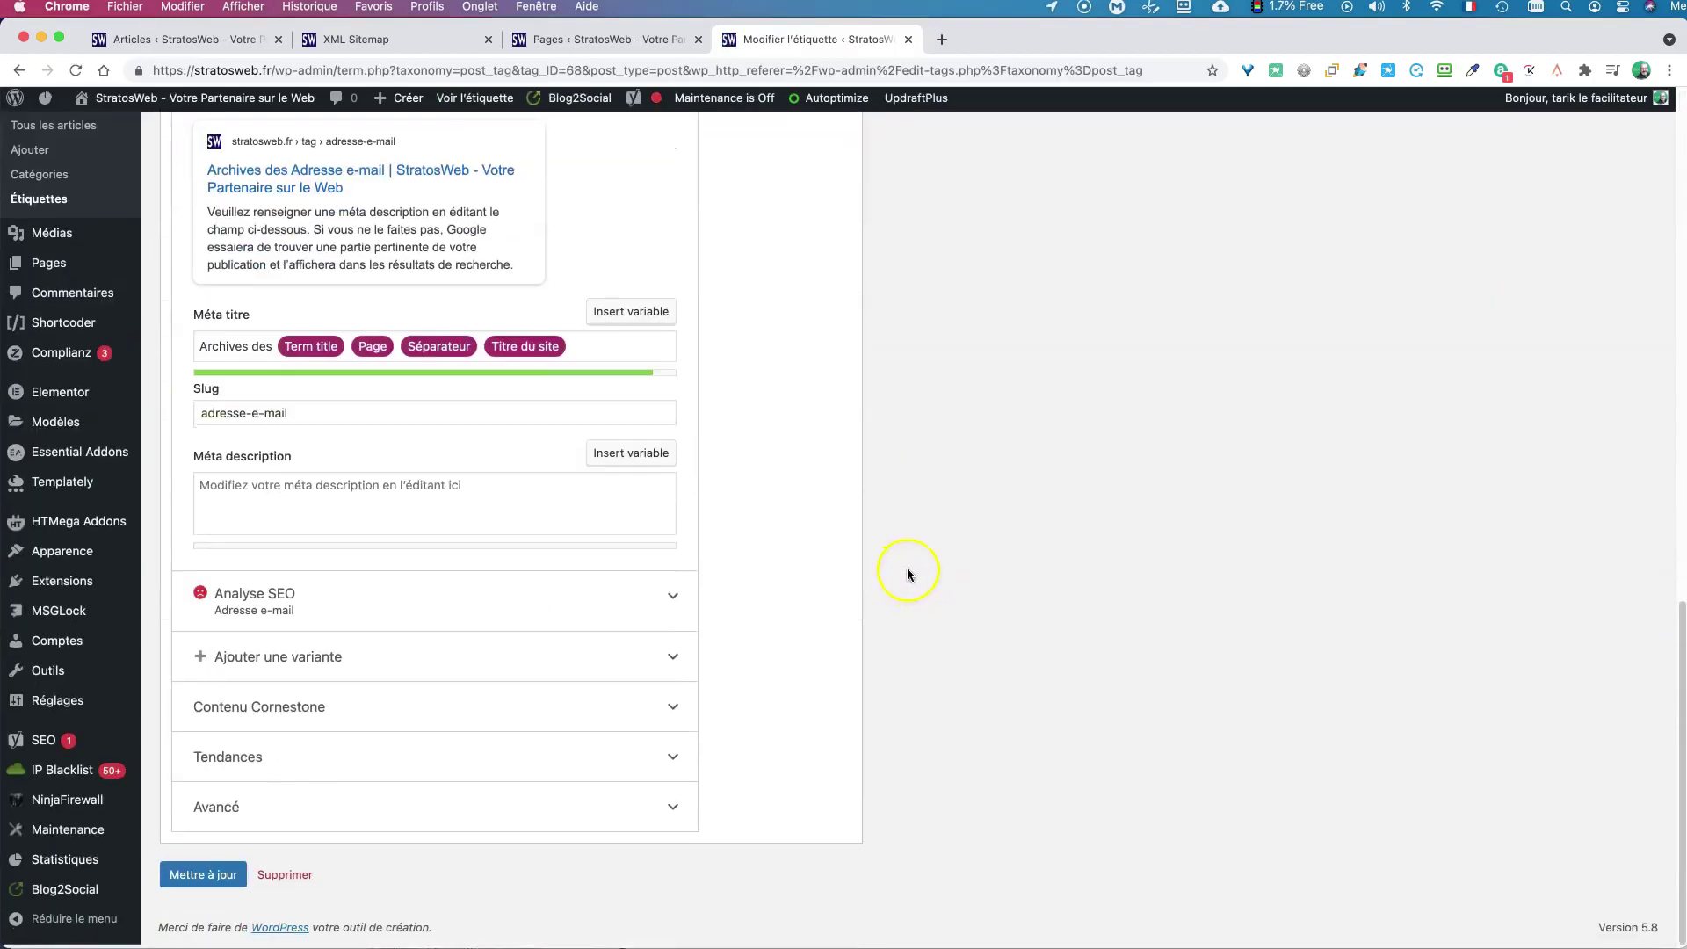
{"action": "left_click", "coordinate": [659, 810]}
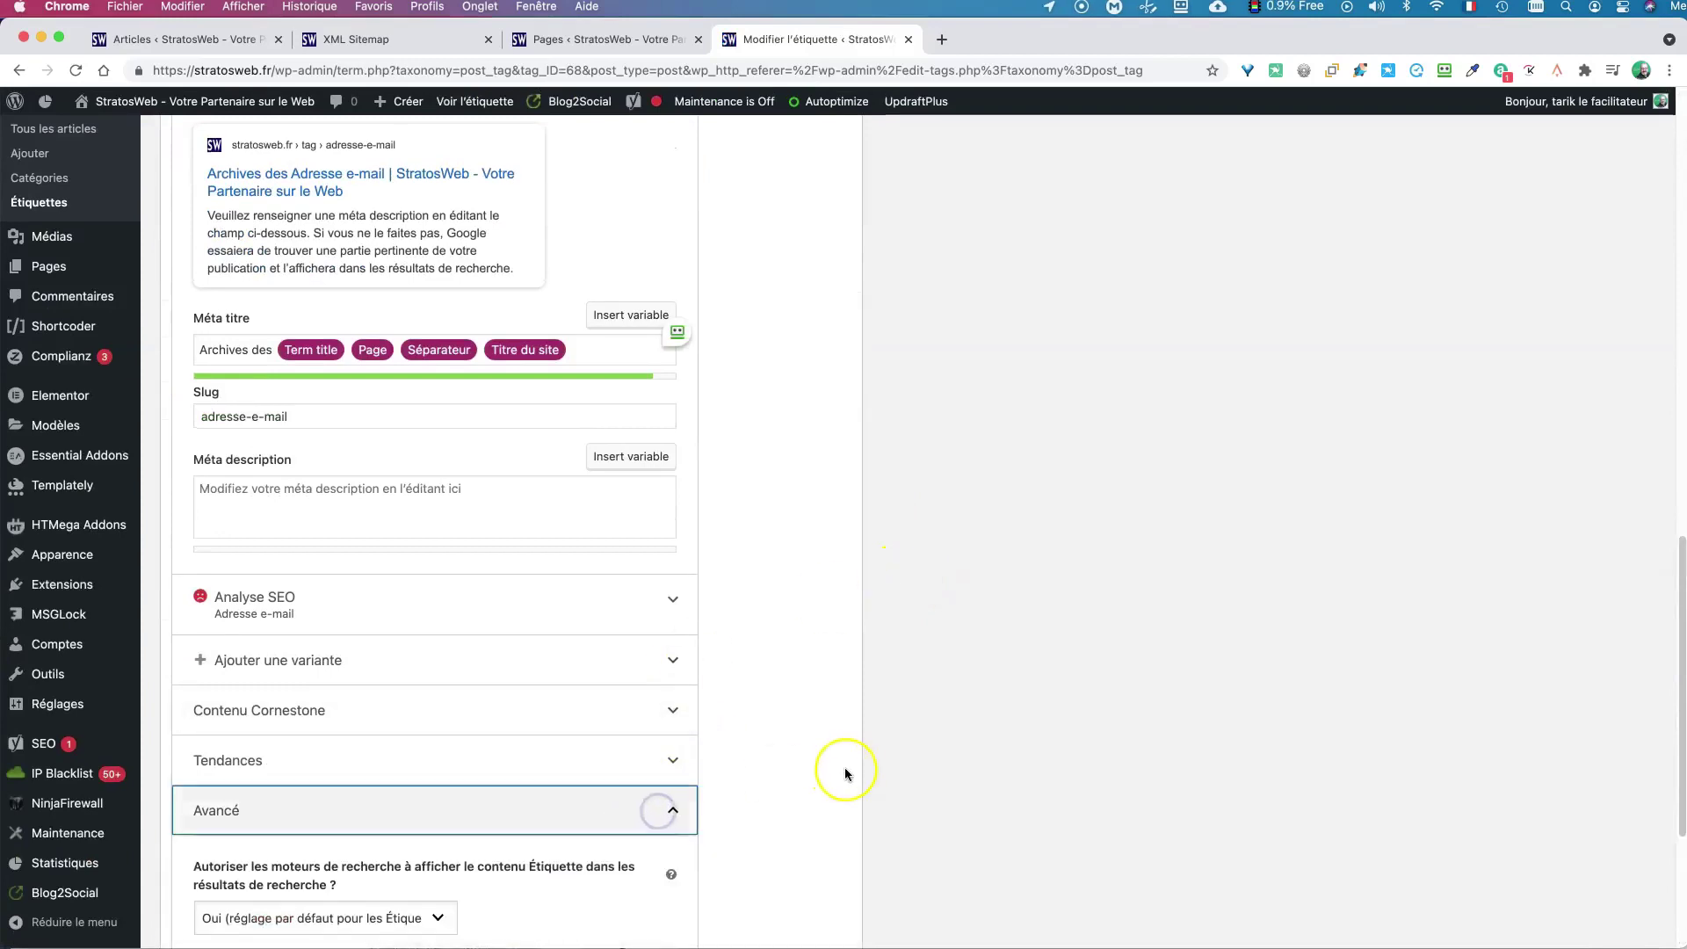
{"action": "scroll", "coordinate": [846, 768], "scroll_direction": "down", "scroll_amount": 5}
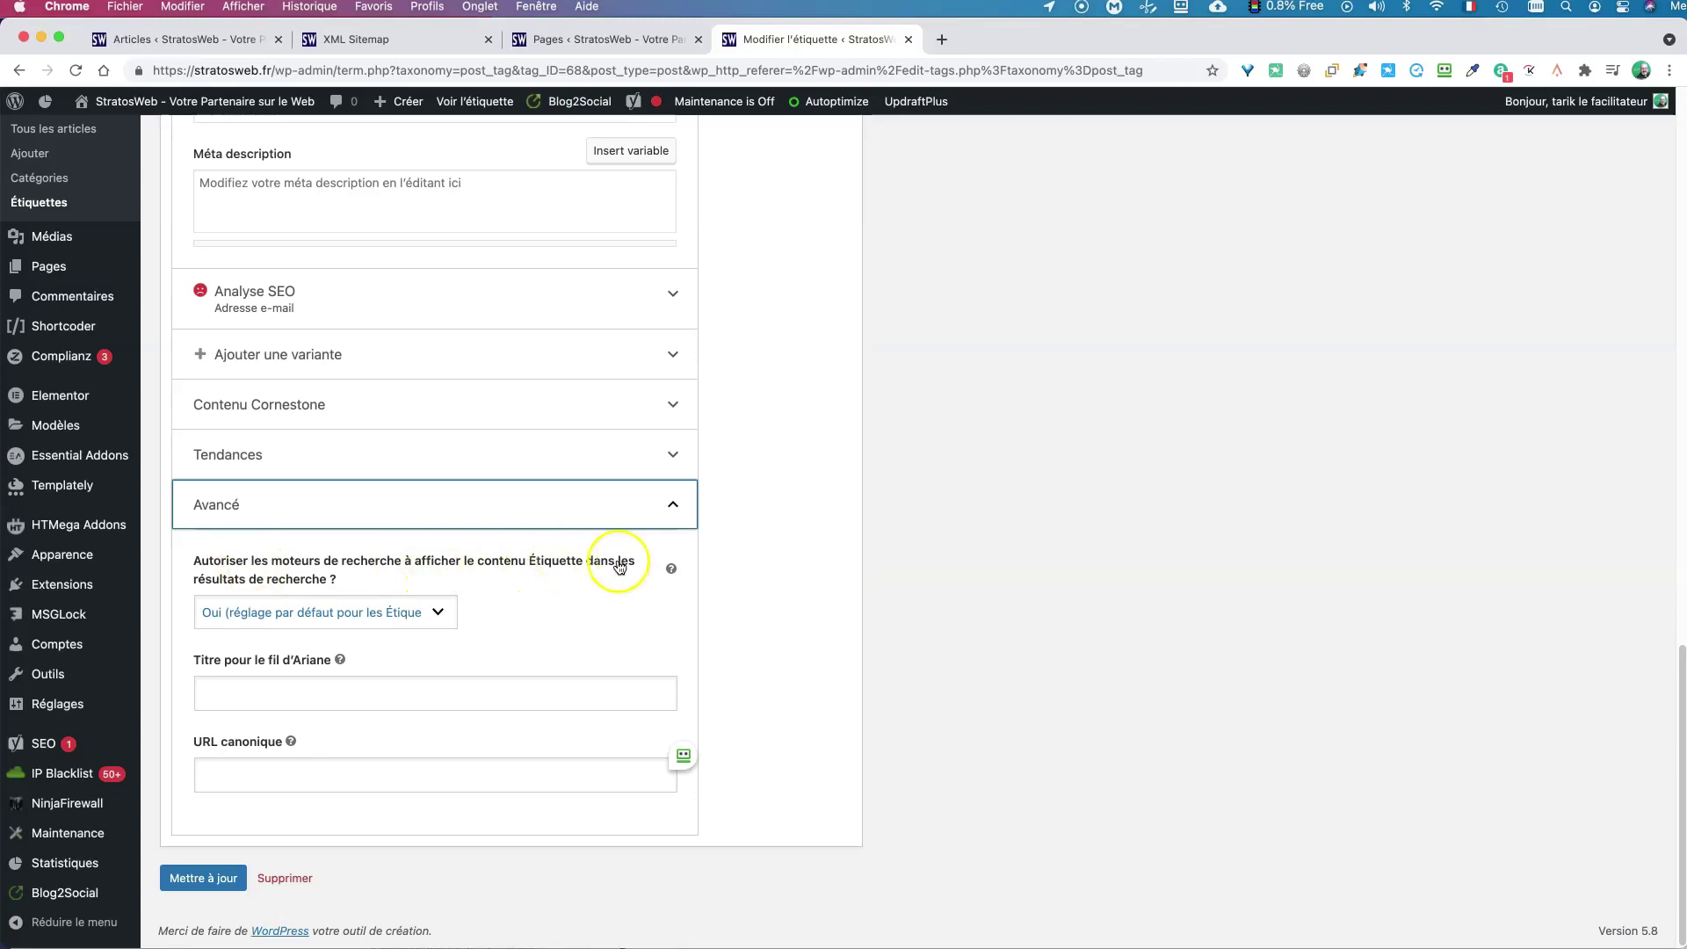
{"action": "left_click", "coordinate": [441, 613]}
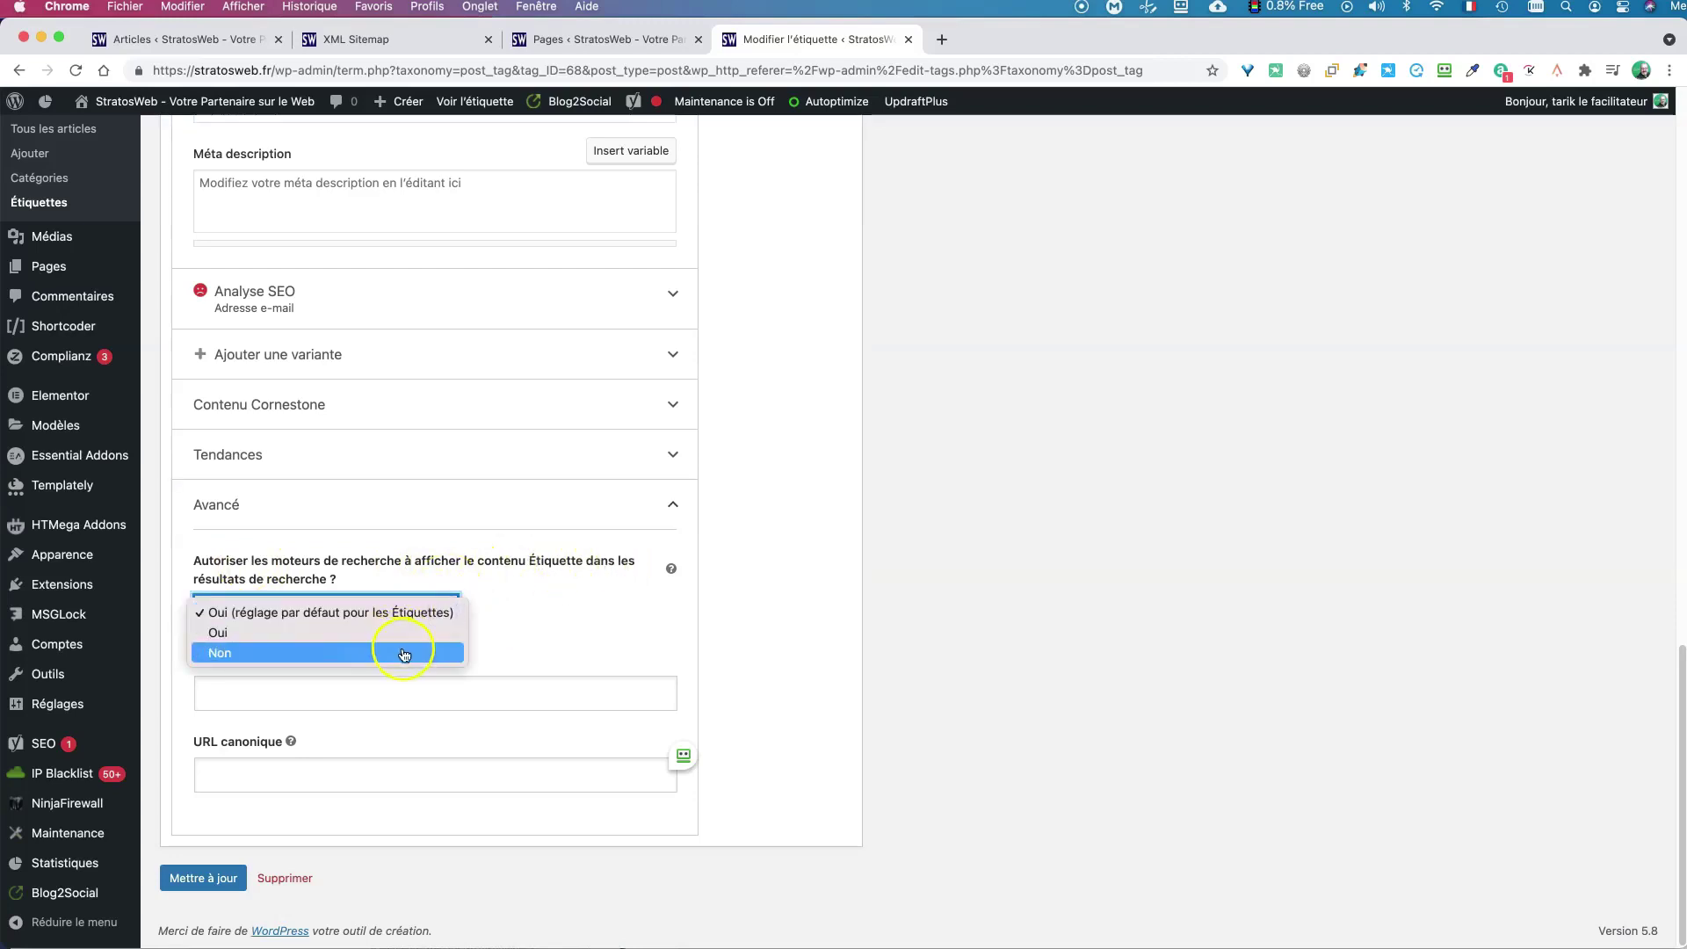
{"action": "left_click", "coordinate": [891, 579]}
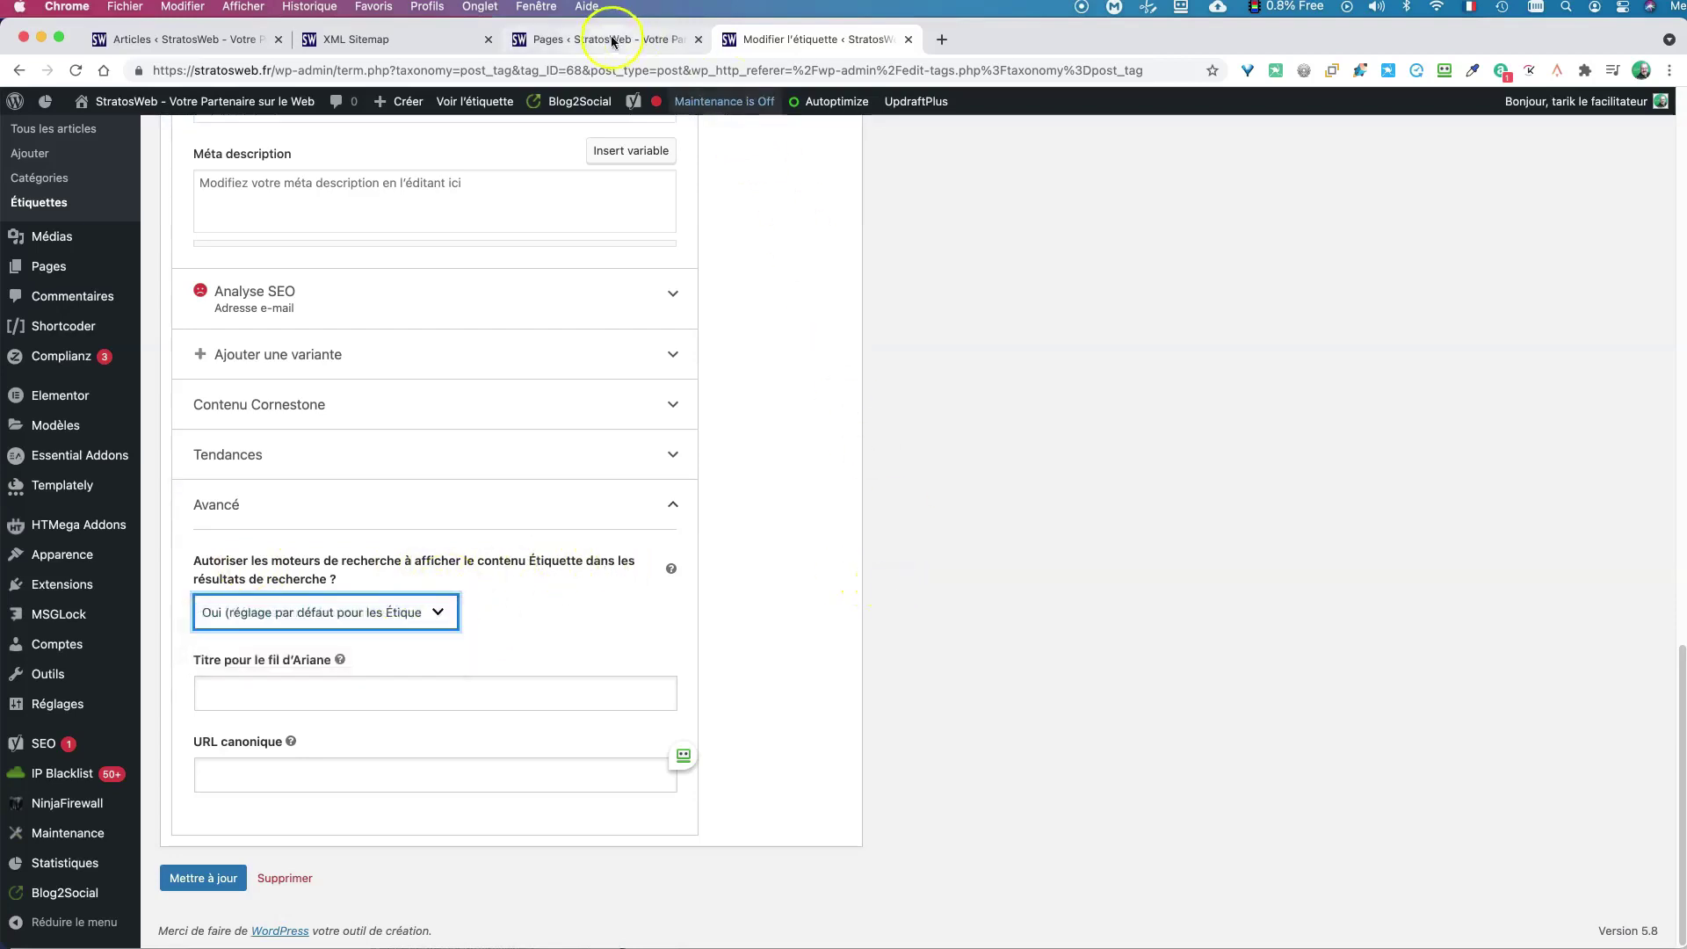
{"action": "left_click", "coordinate": [382, 40]}
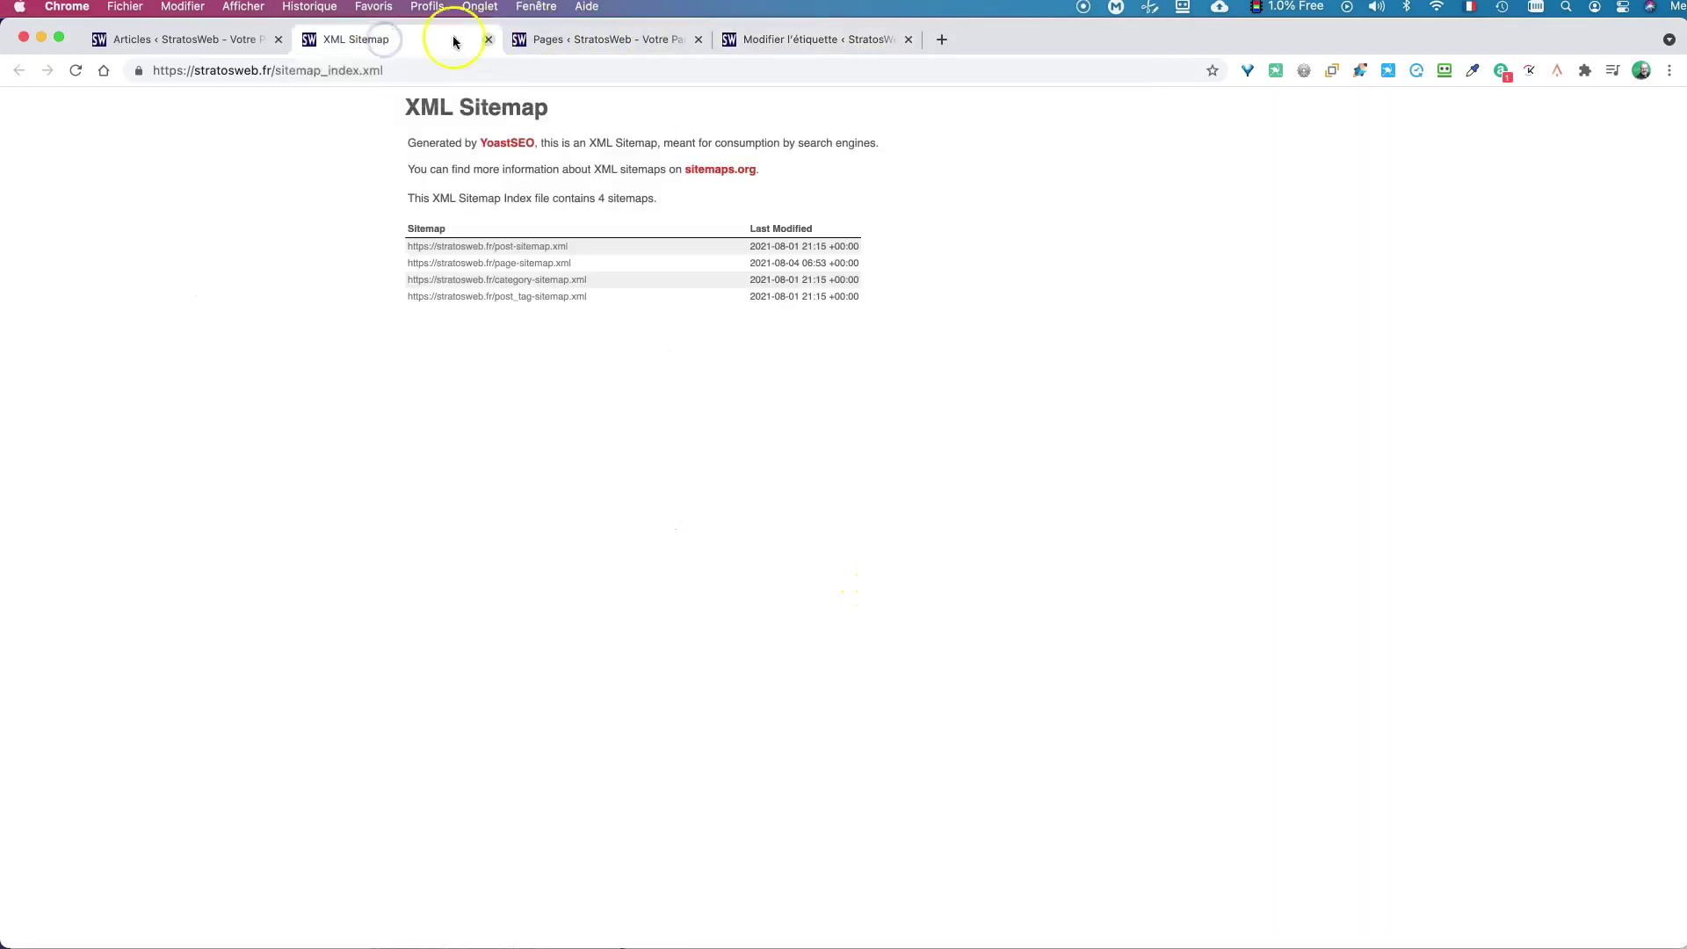
{"action": "left_click", "coordinate": [198, 39]}
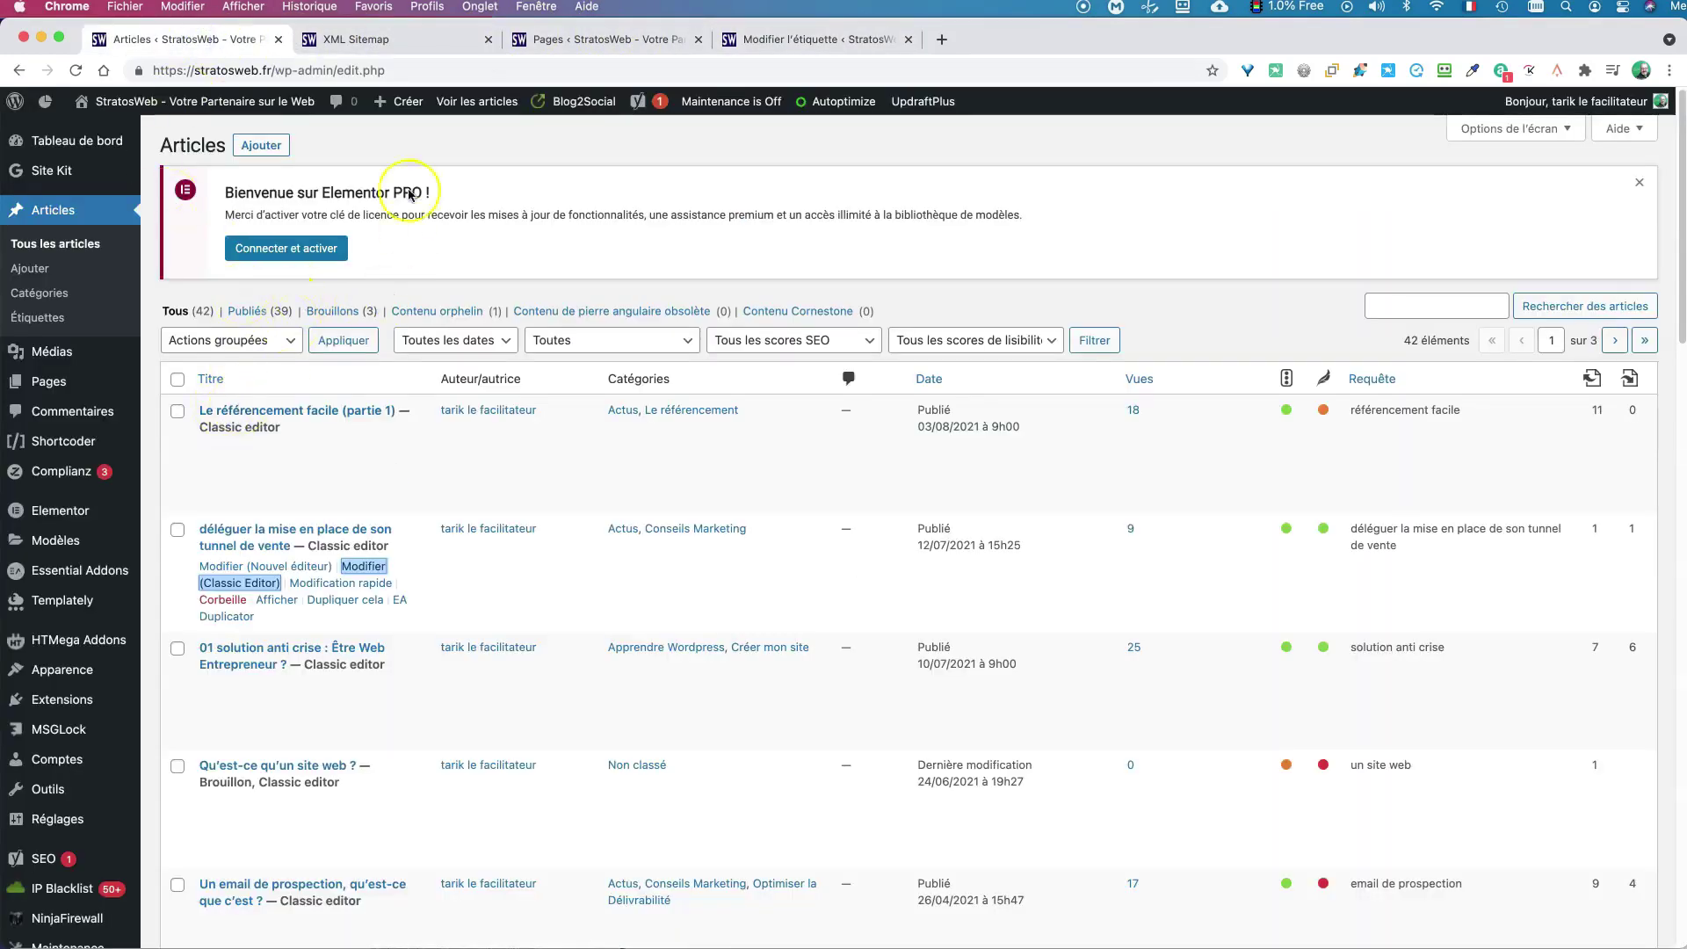
{"action": "left_click", "coordinate": [583, 42]}
- Go from the list of articles to the "Plan de site XML" settings of WP Sitemaps Config
{"action": "left_click", "coordinate": [204, 33]}
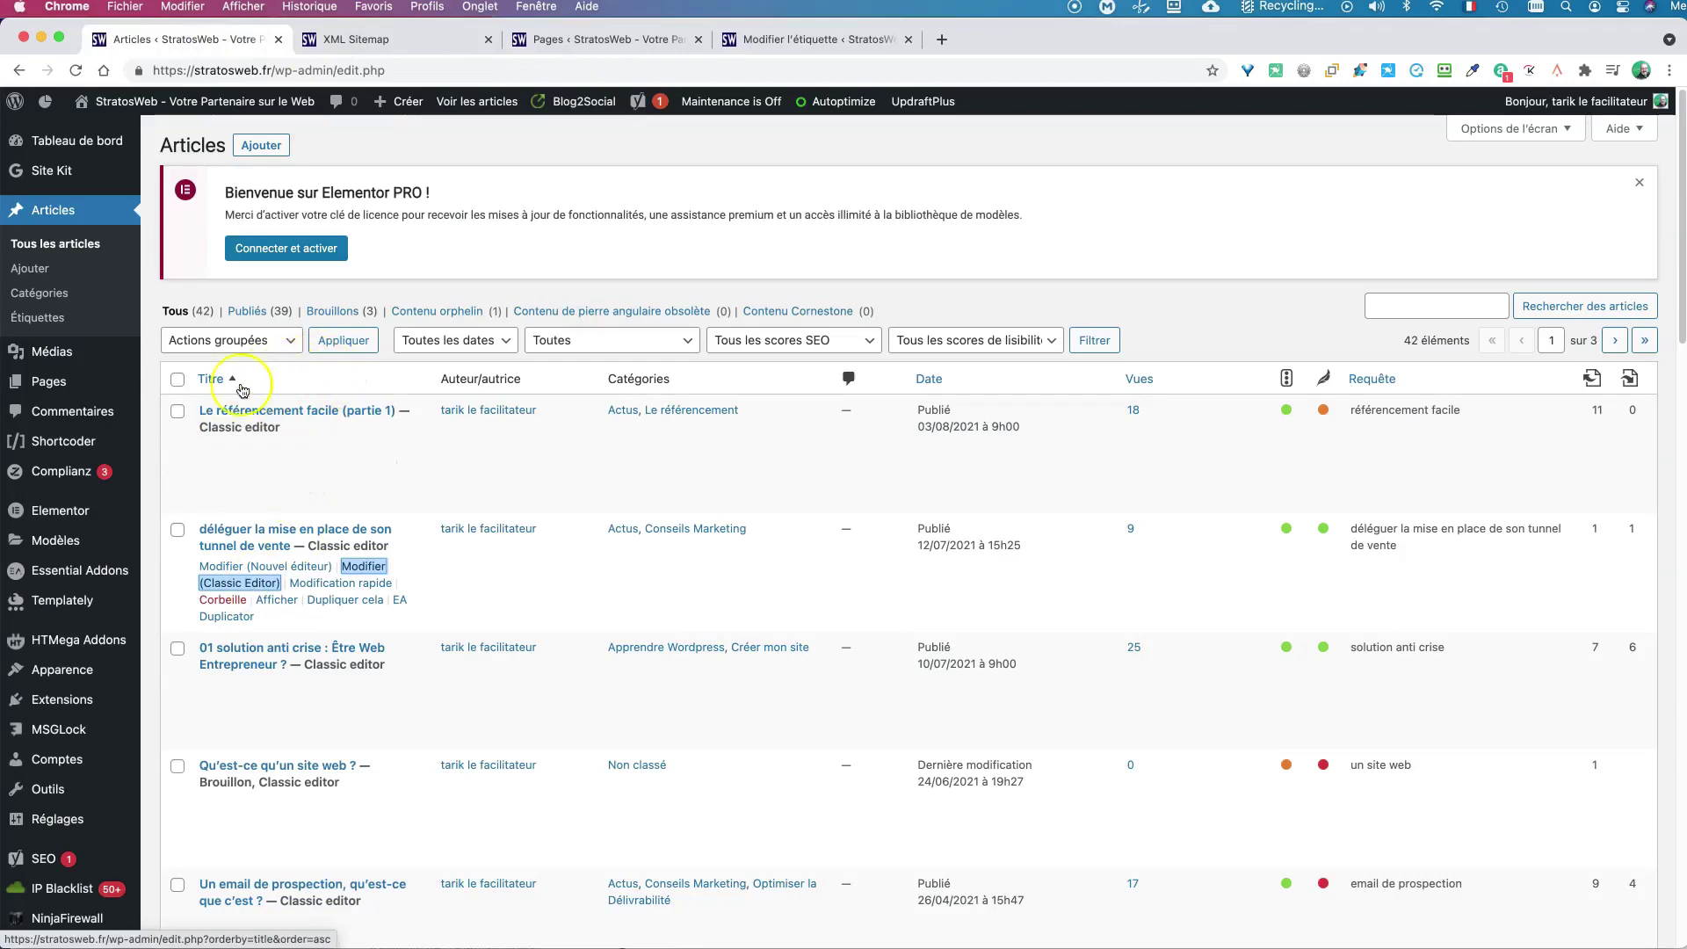
{"action": "scroll", "coordinate": [145, 376], "scroll_direction": "down", "scroll_amount": 5}
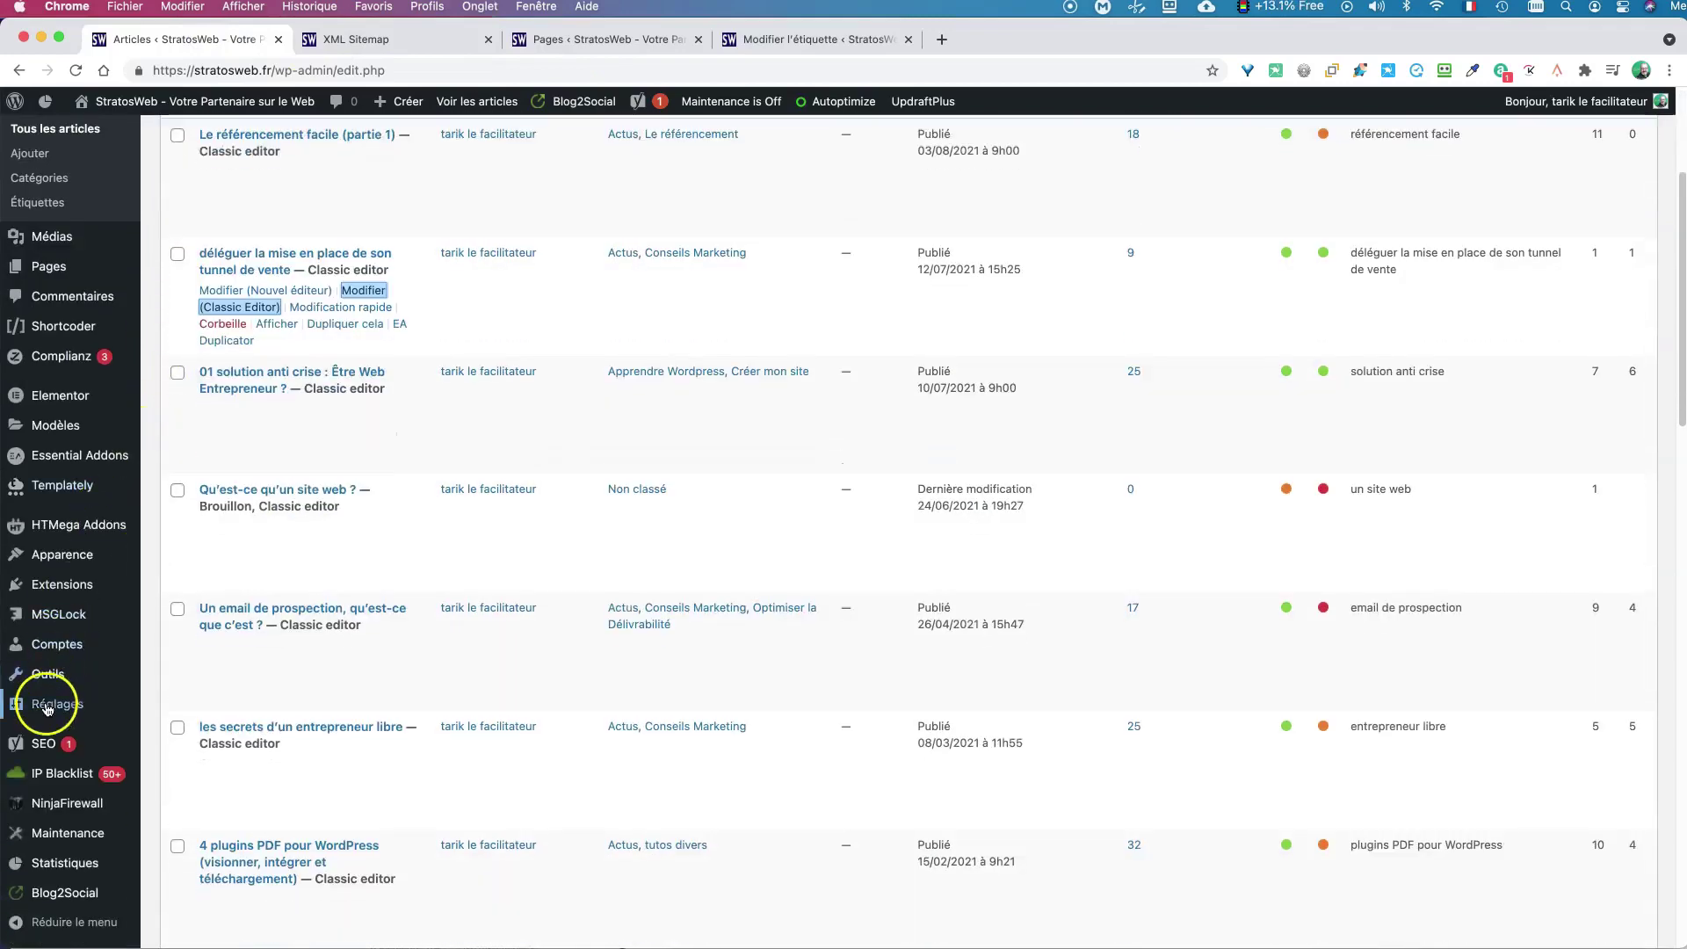
{"action": "mouse_move", "coordinate": [47, 709]}
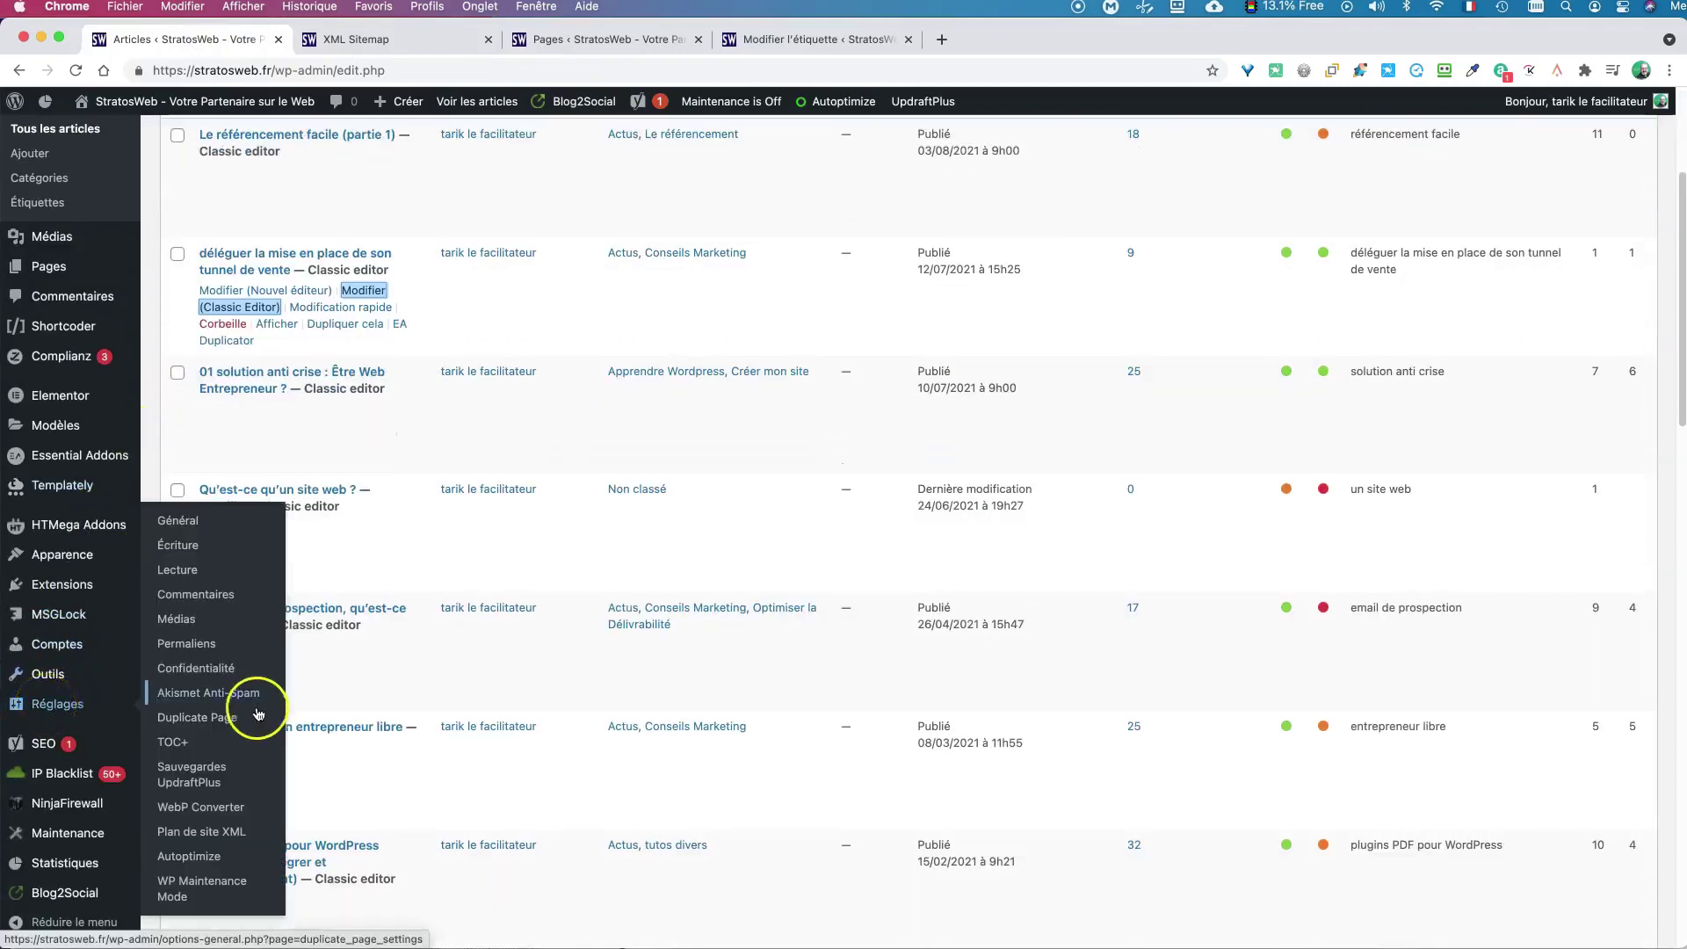
{"action": "left_click", "coordinate": [215, 837]}
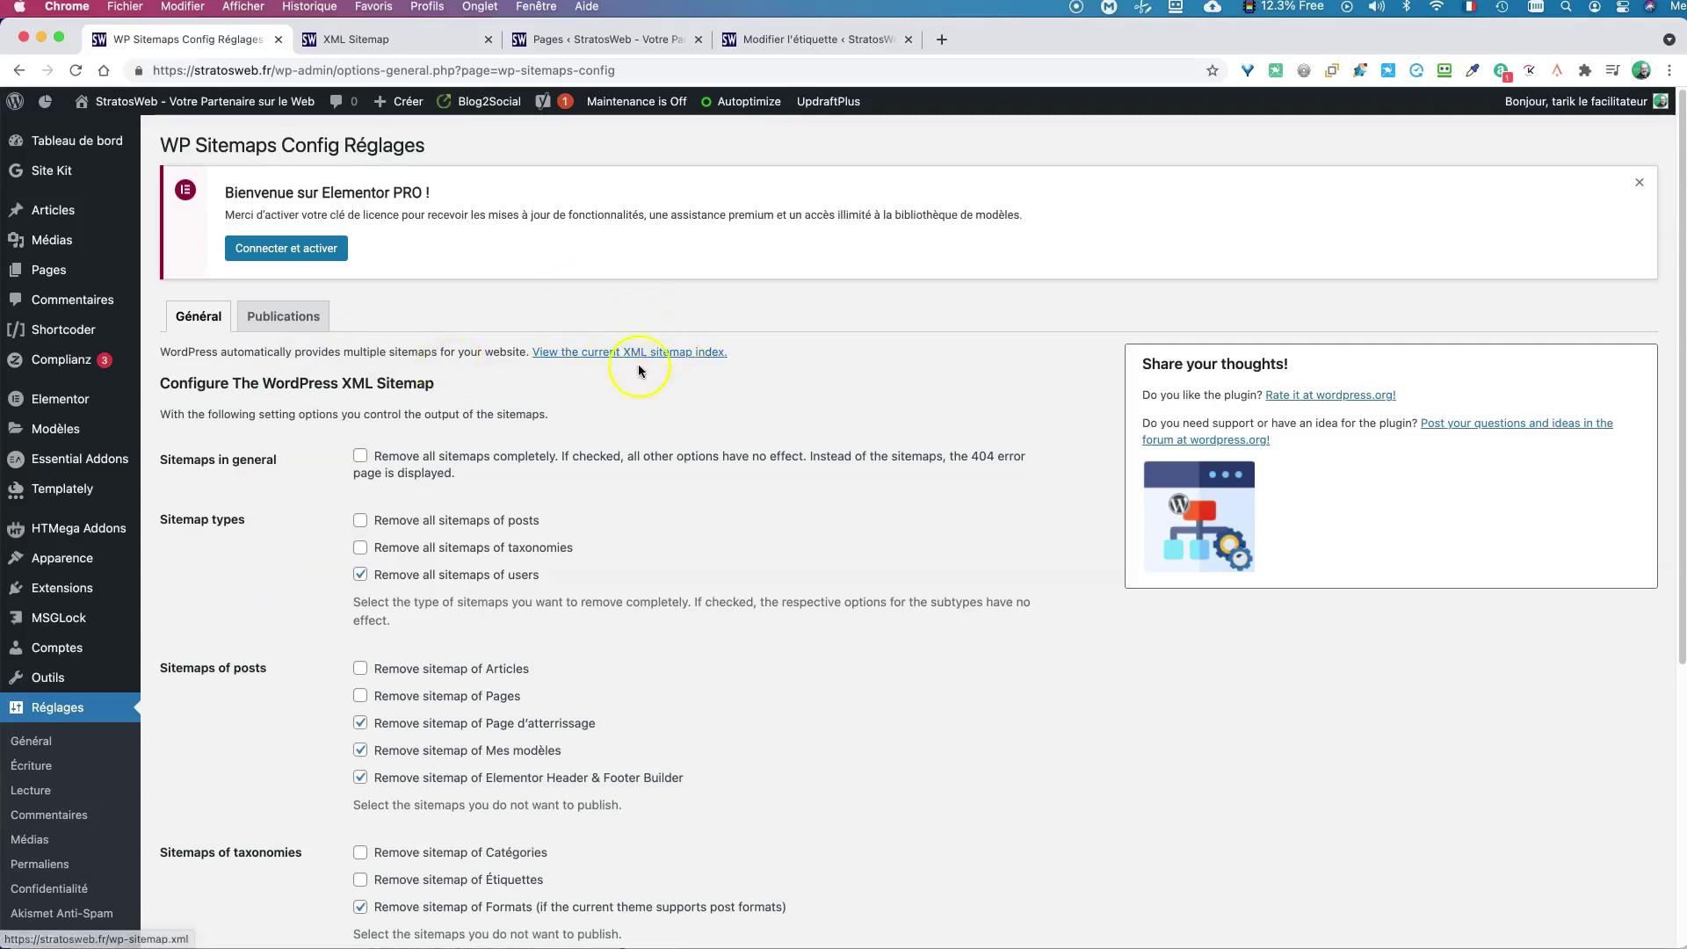
- Return to the open XML sitemap index page and select its full web address
{"action": "scroll", "coordinate": [635, 354], "scroll_direction": "down", "scroll_amount": 1}
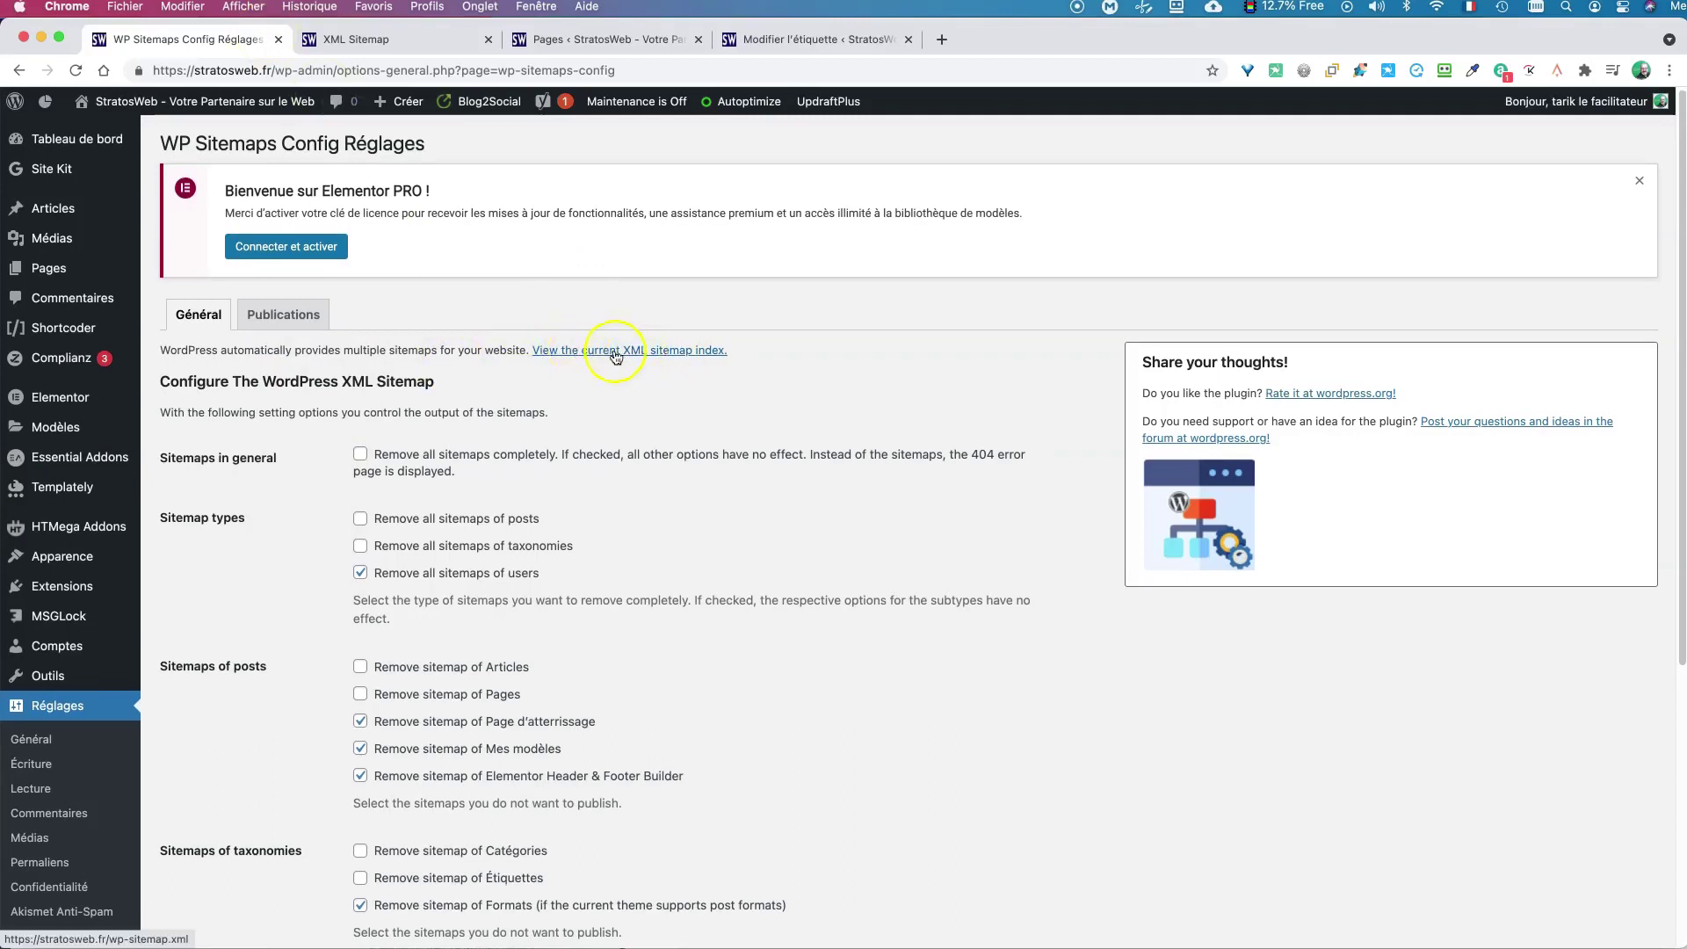
{"action": "left_click", "coordinate": [403, 42]}
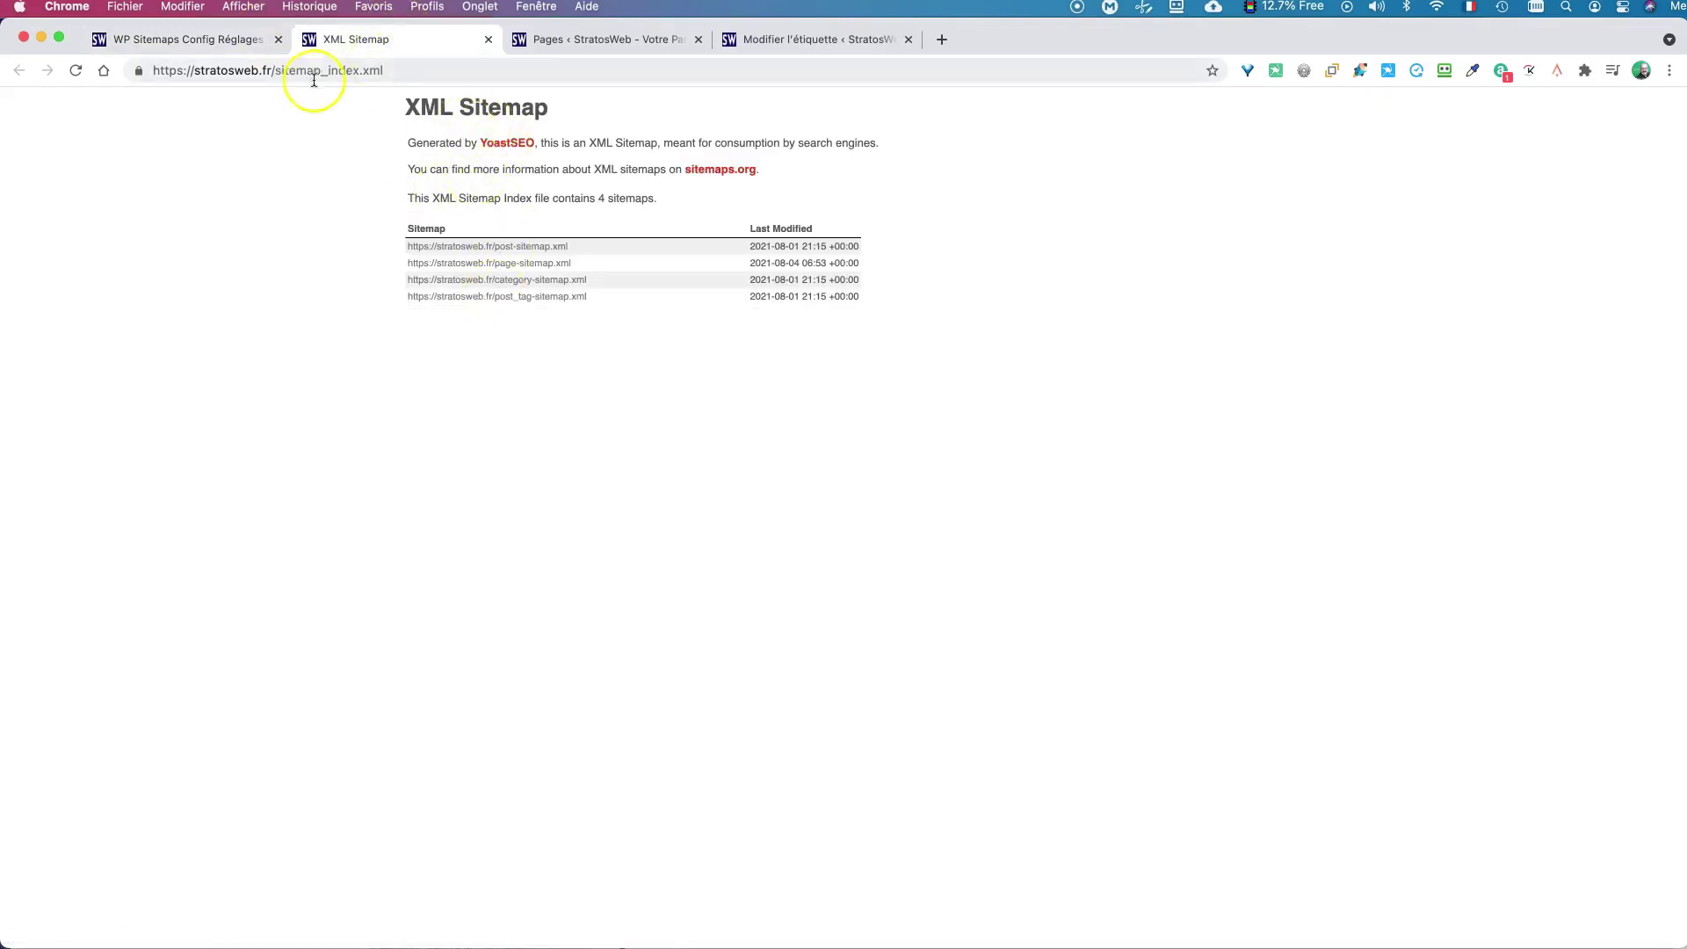
{"action": "left_click", "coordinate": [345, 70]}
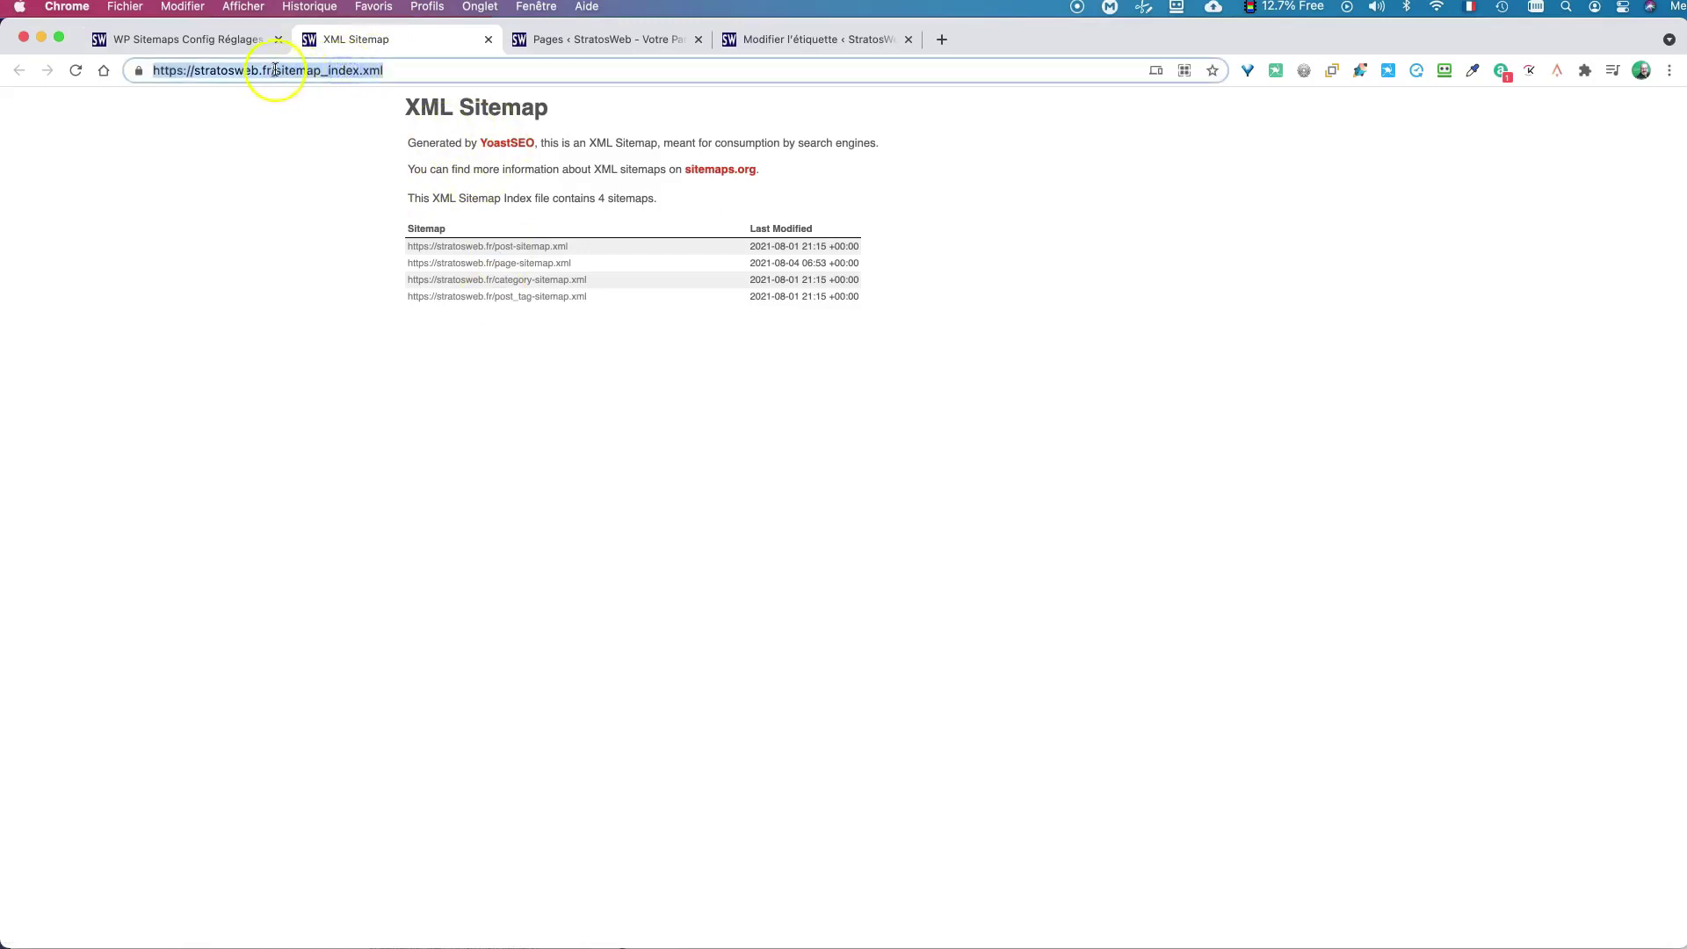